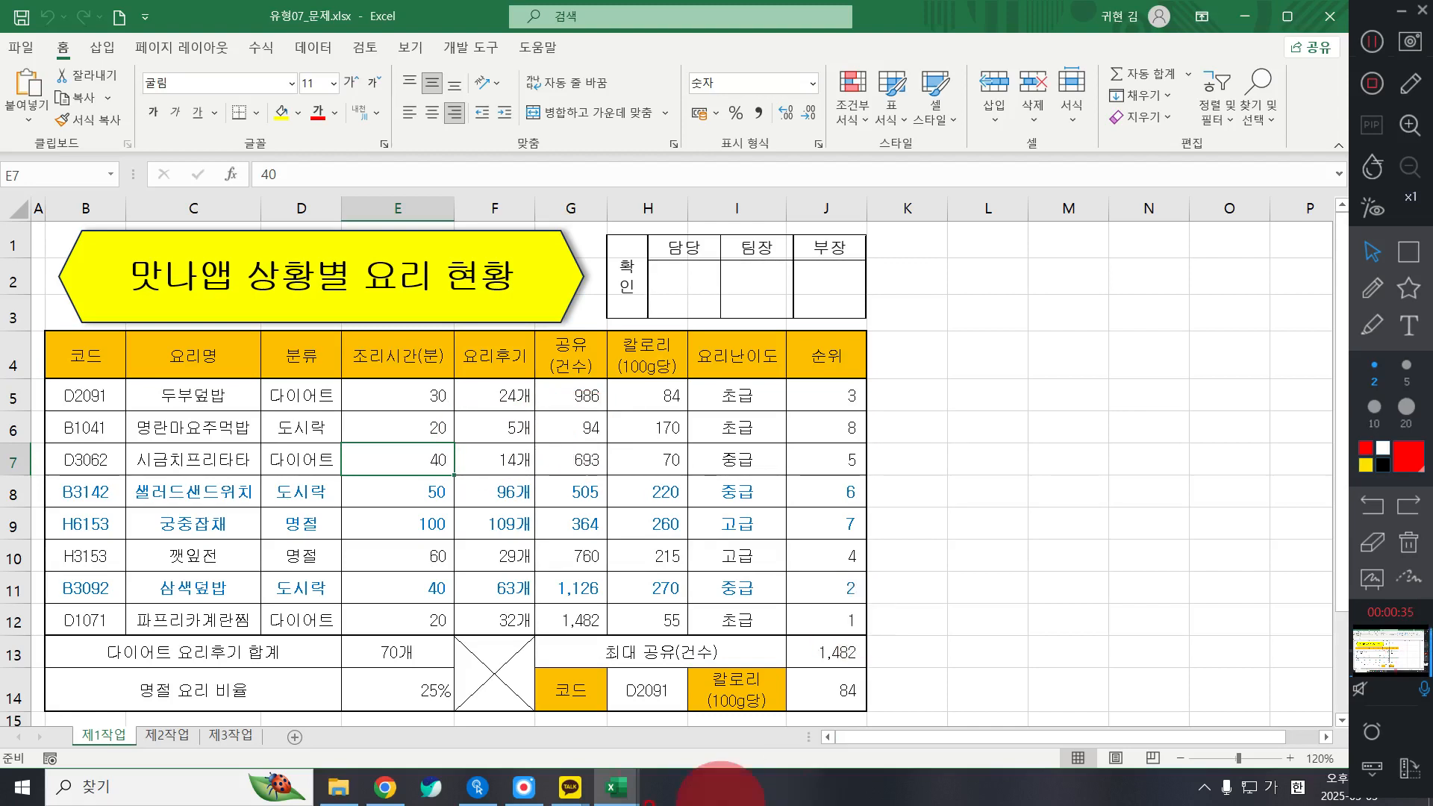
Compare the finished chart on sheet 제4작업 of 유형07_정답.xlsx with the data table in 유형07_문제.xlsx
mouse_move(617, 788)
left_click(533, 710)
scroll(500, 470, "down", 1, "ctrl")
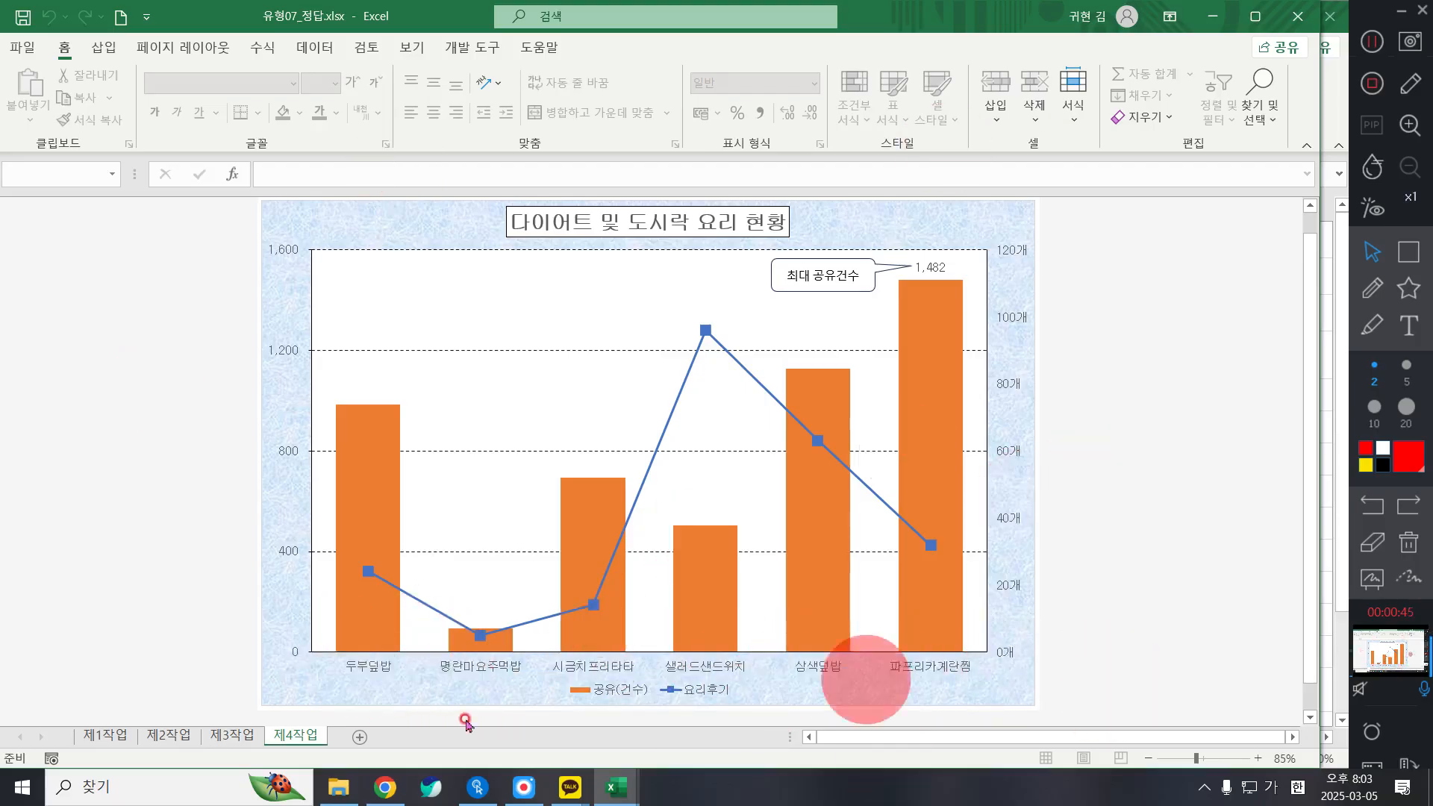
mouse_move(603, 790)
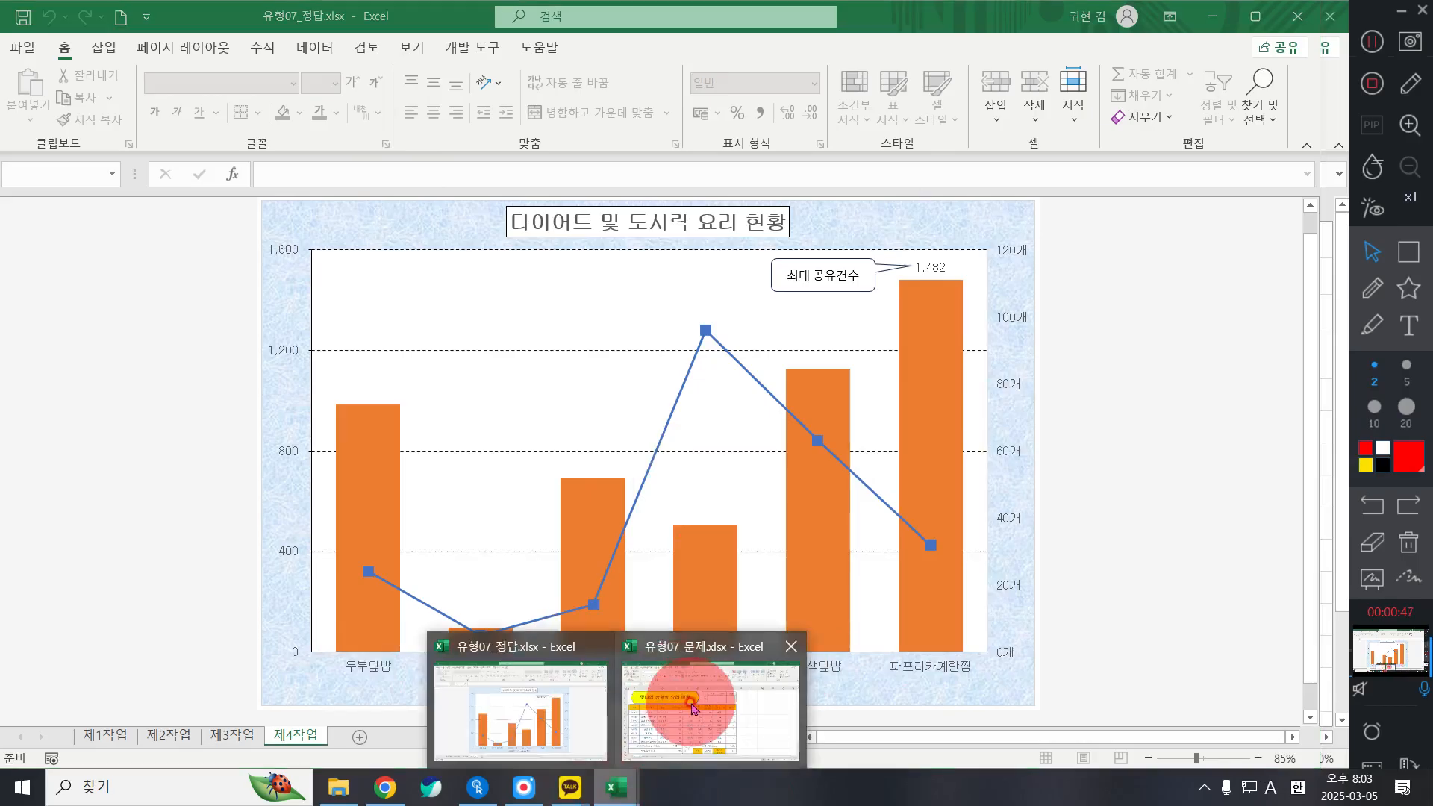
left_click(682, 710)
left_click(485, 728)
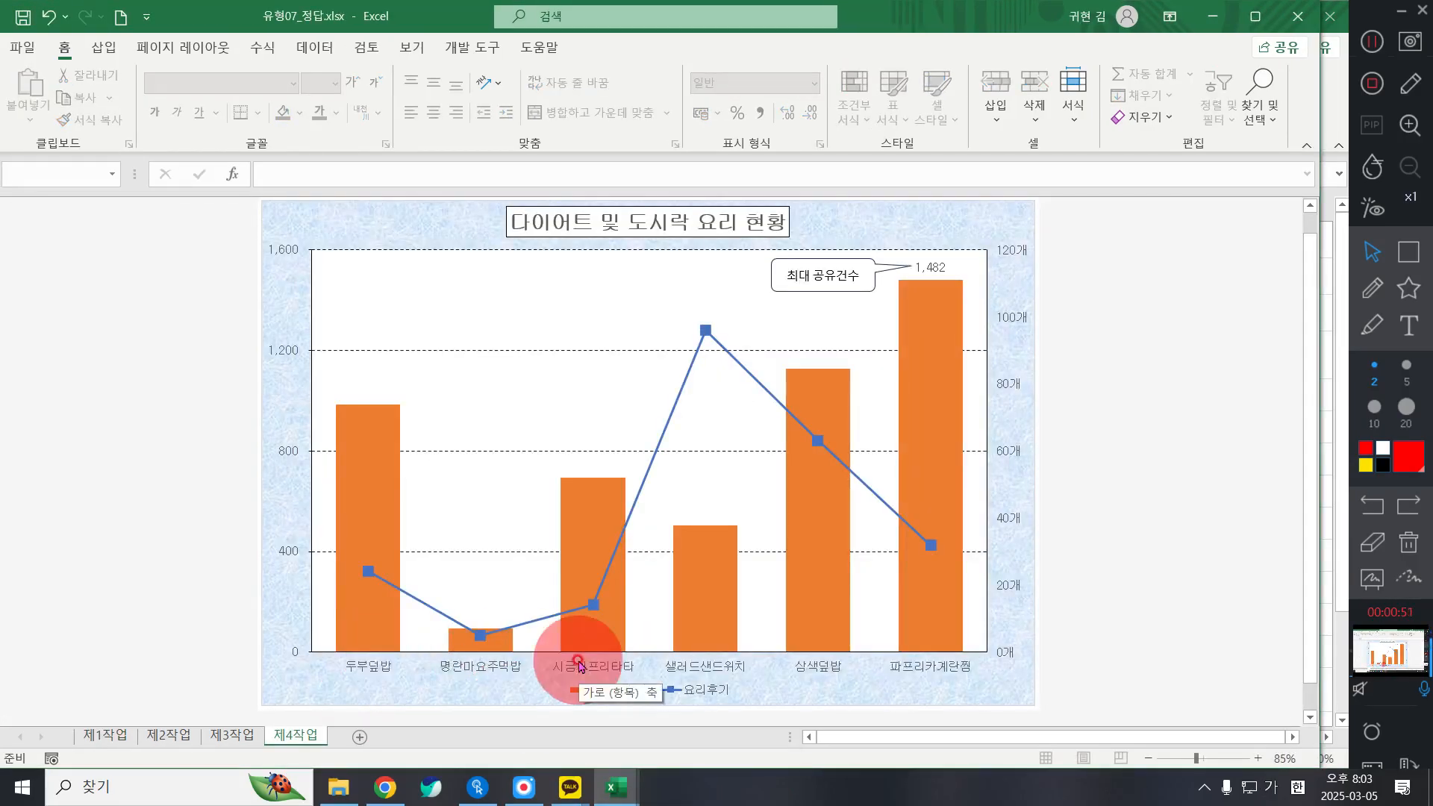
mouse_move(617, 784)
left_click(529, 705)
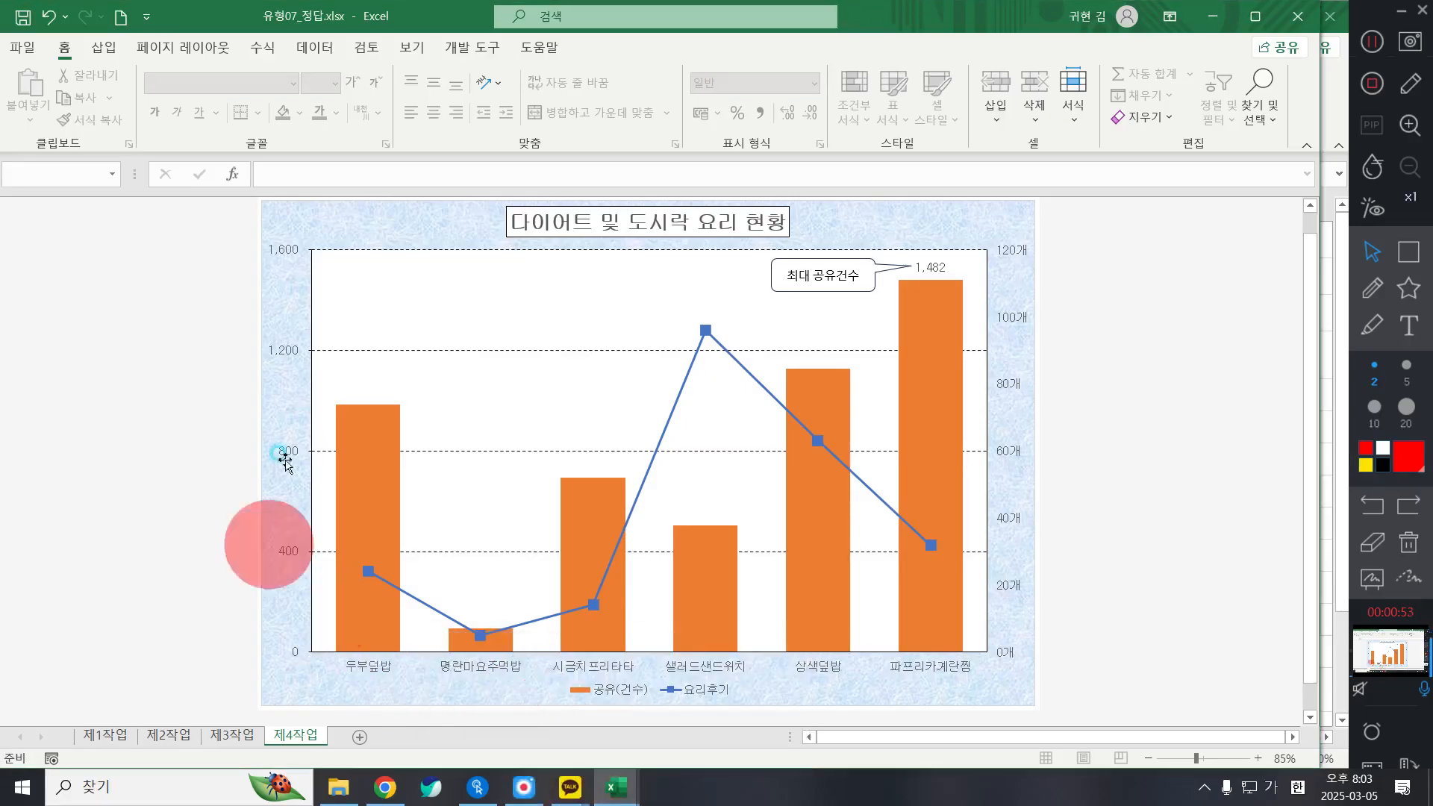
left_click(675, 738)
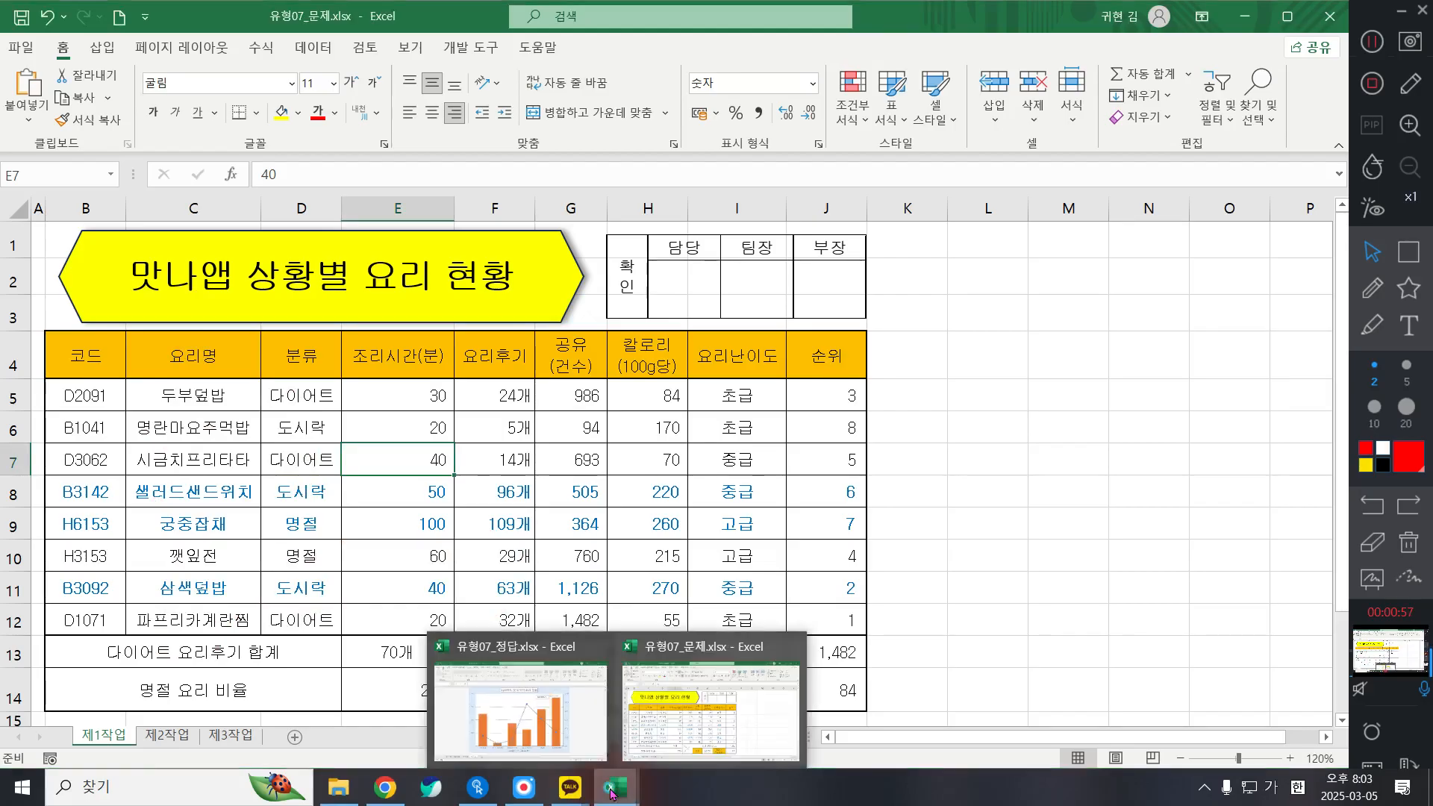
left_click(598, 681)
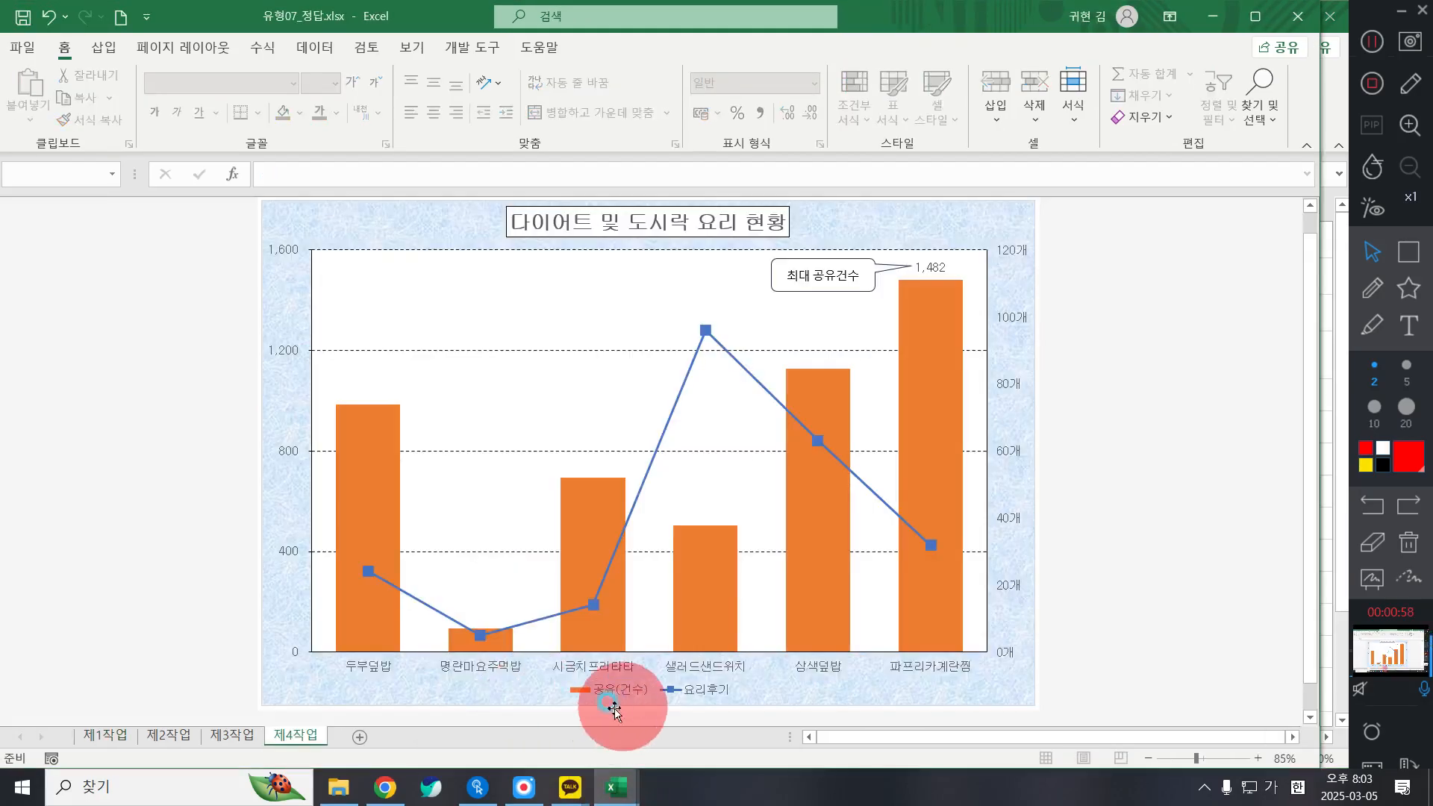
mouse_move(616, 788)
left_click(685, 700)
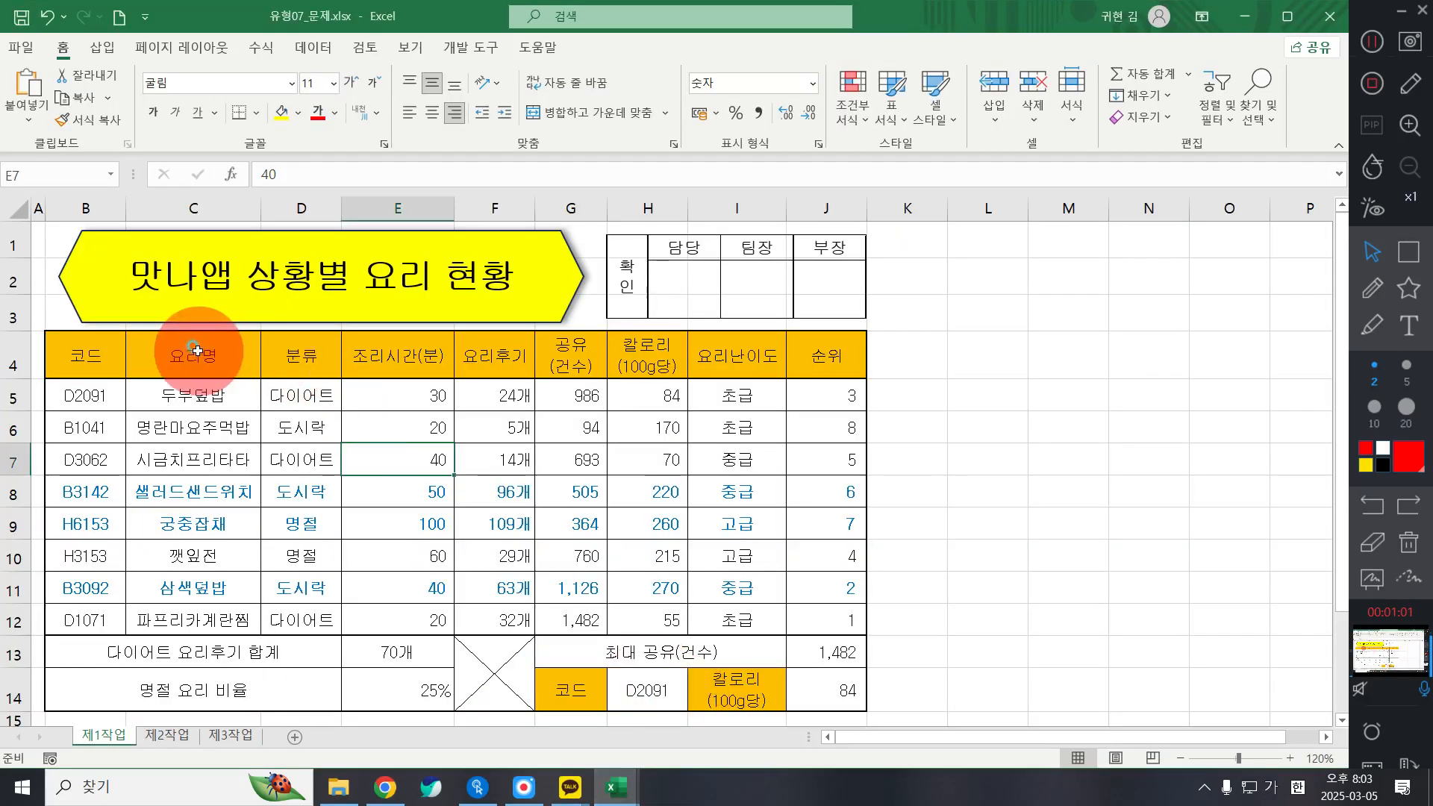
Start a combo (혼합) chart from the 요리명, 공유(건수) and 요리후기 columns, rows 4 to 12
left_click_drag(193, 354, 219, 621)
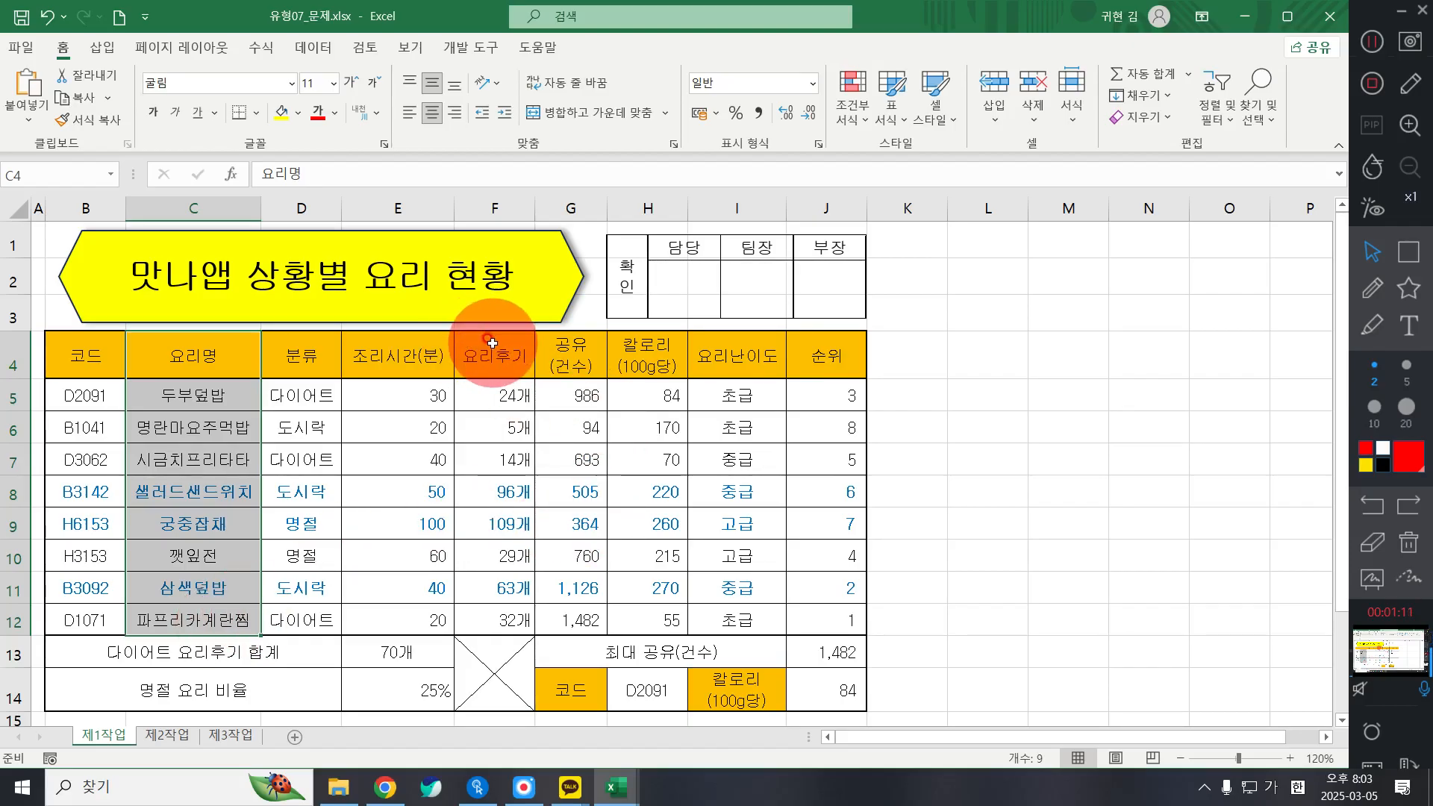
left_click_drag(569, 350, 563, 612)
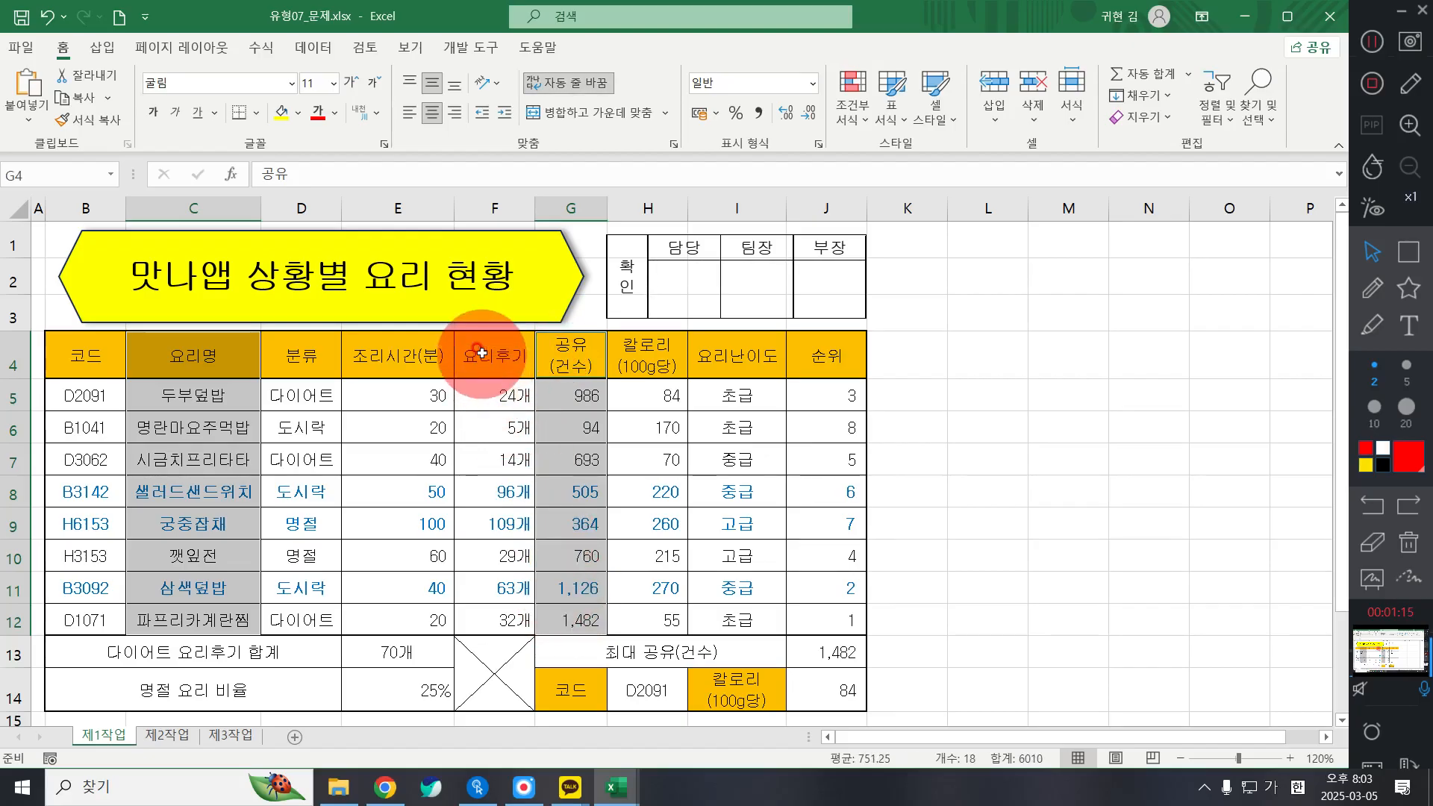
left_click_drag(482, 353, 481, 608)
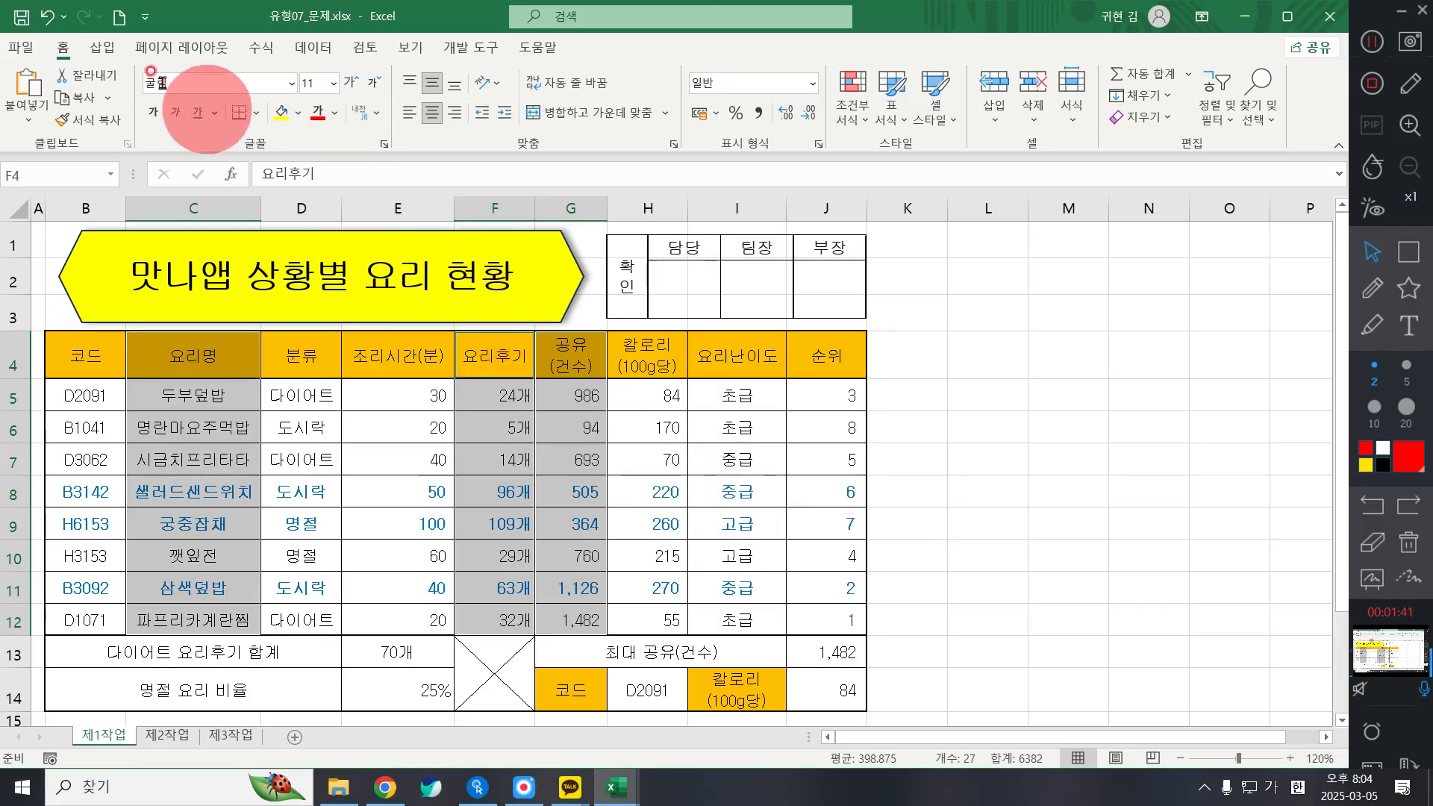
left_click(105, 48)
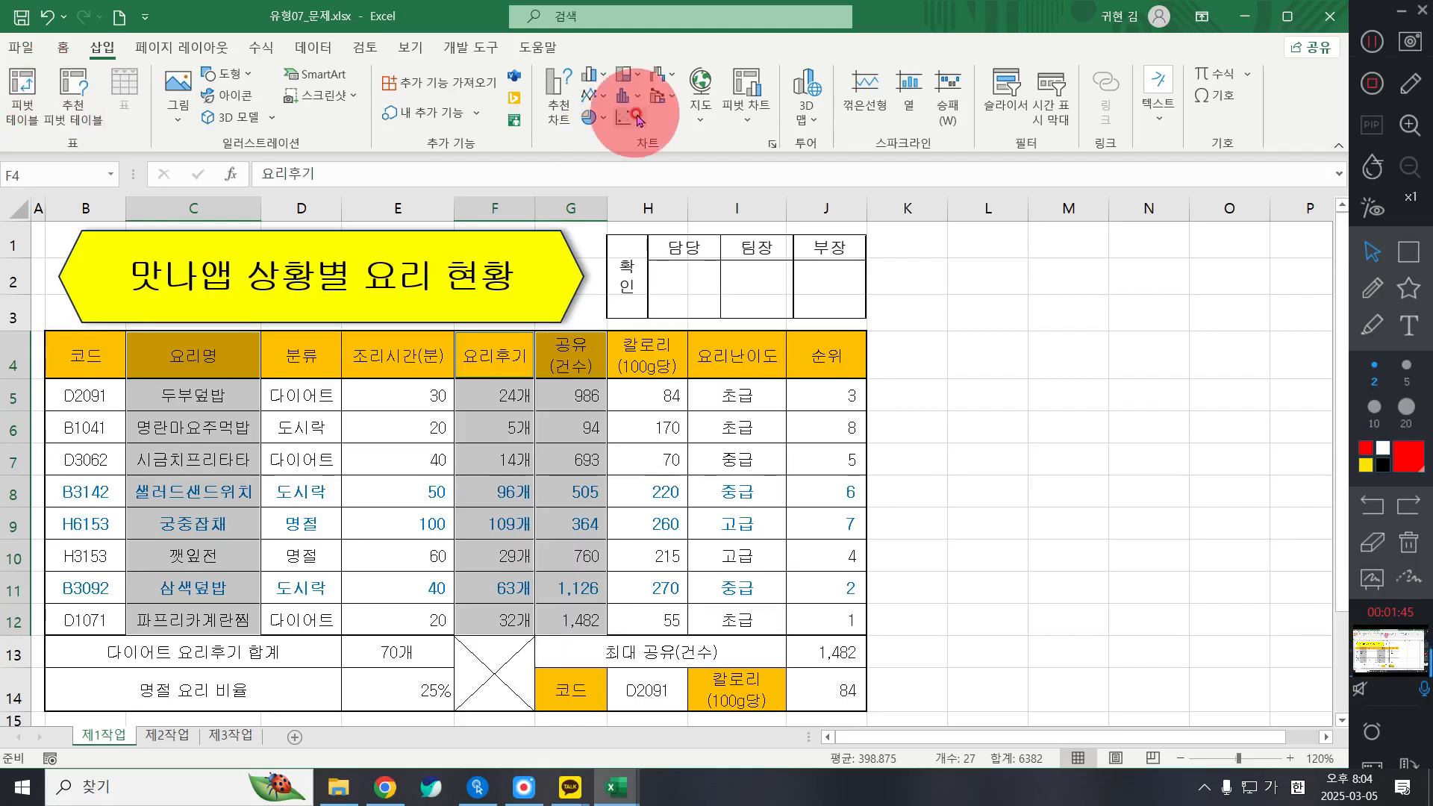
left_click(564, 98)
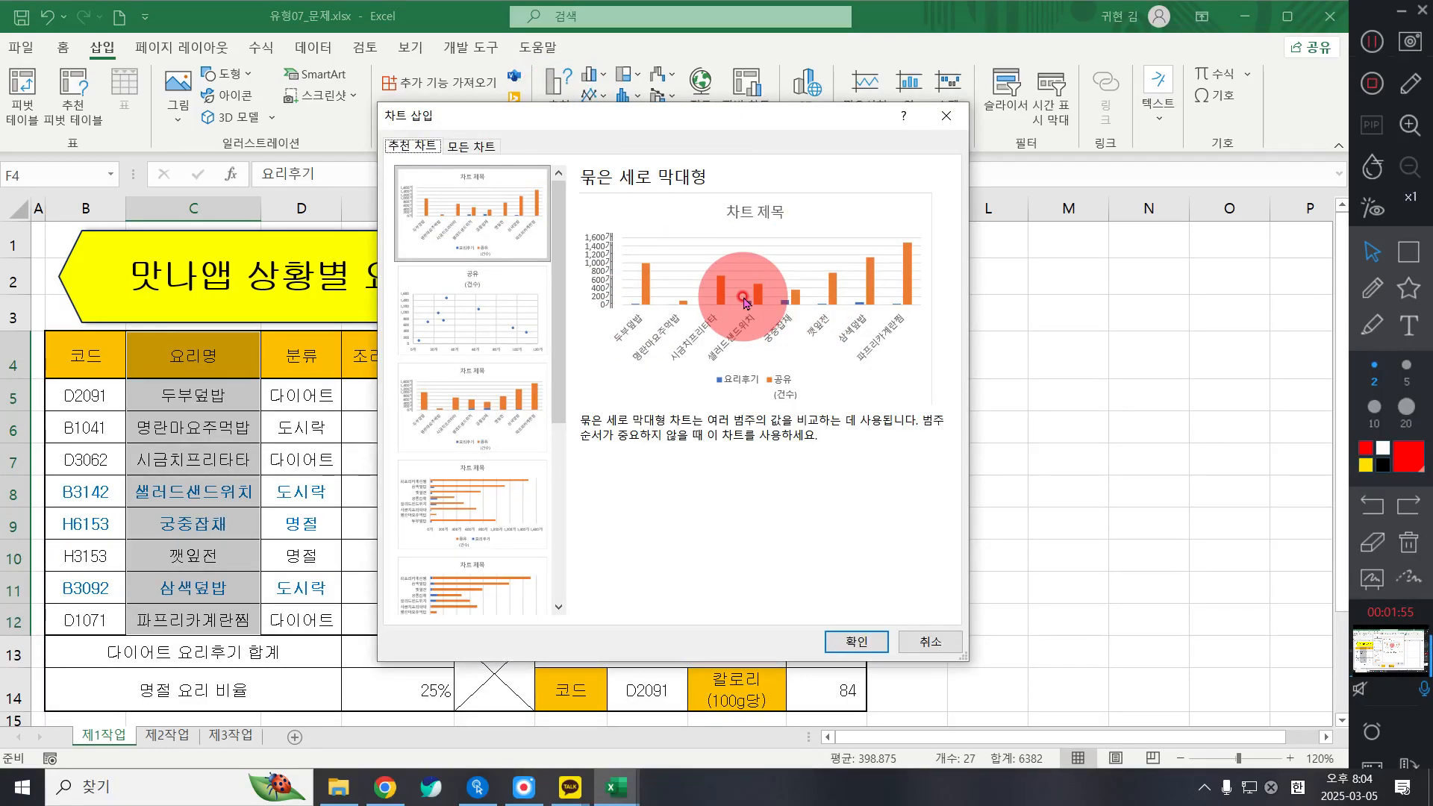
left_click(472, 149)
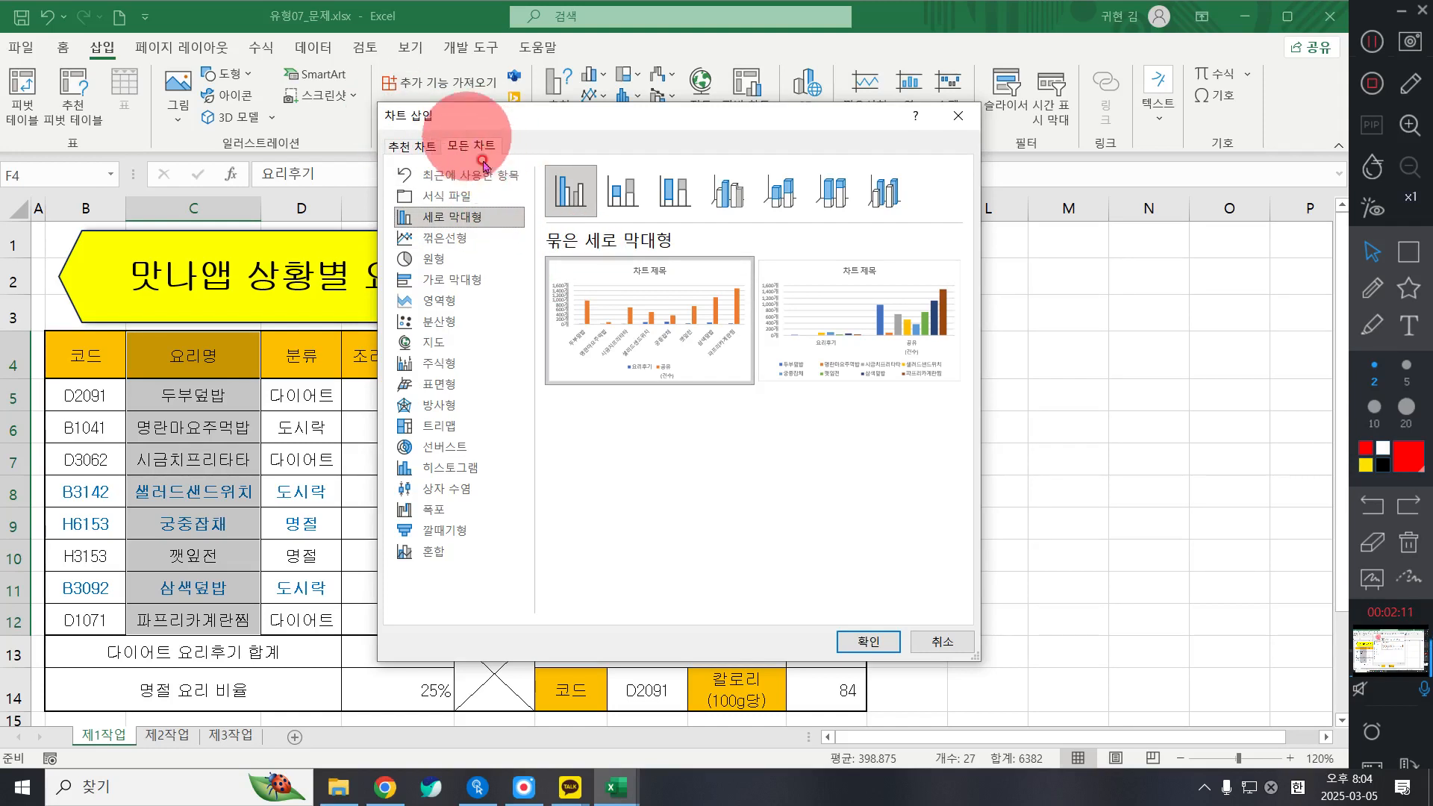
left_click(415, 553)
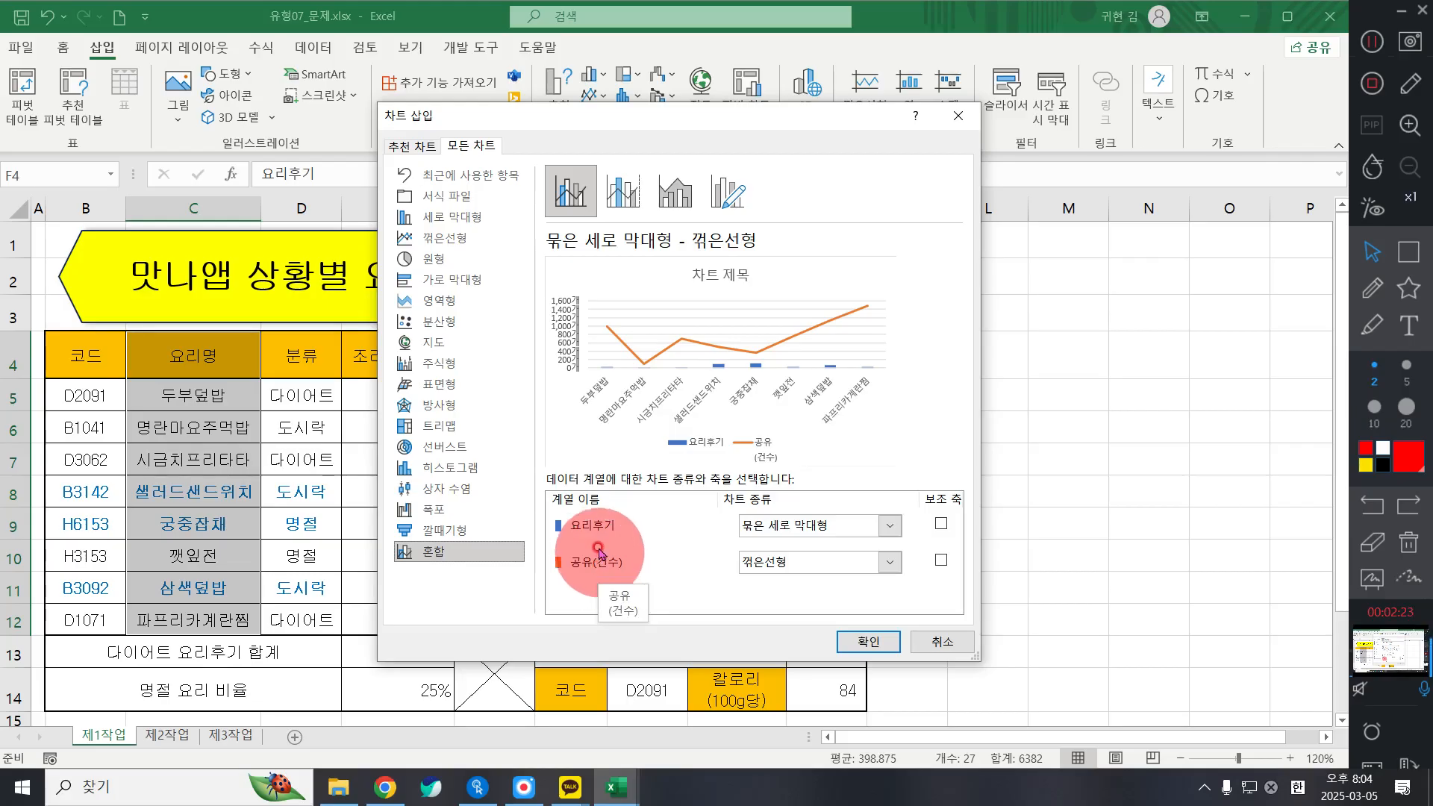
Set the 요리후기 series to a line with markers (표식이 있는 꺾은선형) on the secondary axis
left_click(802, 530)
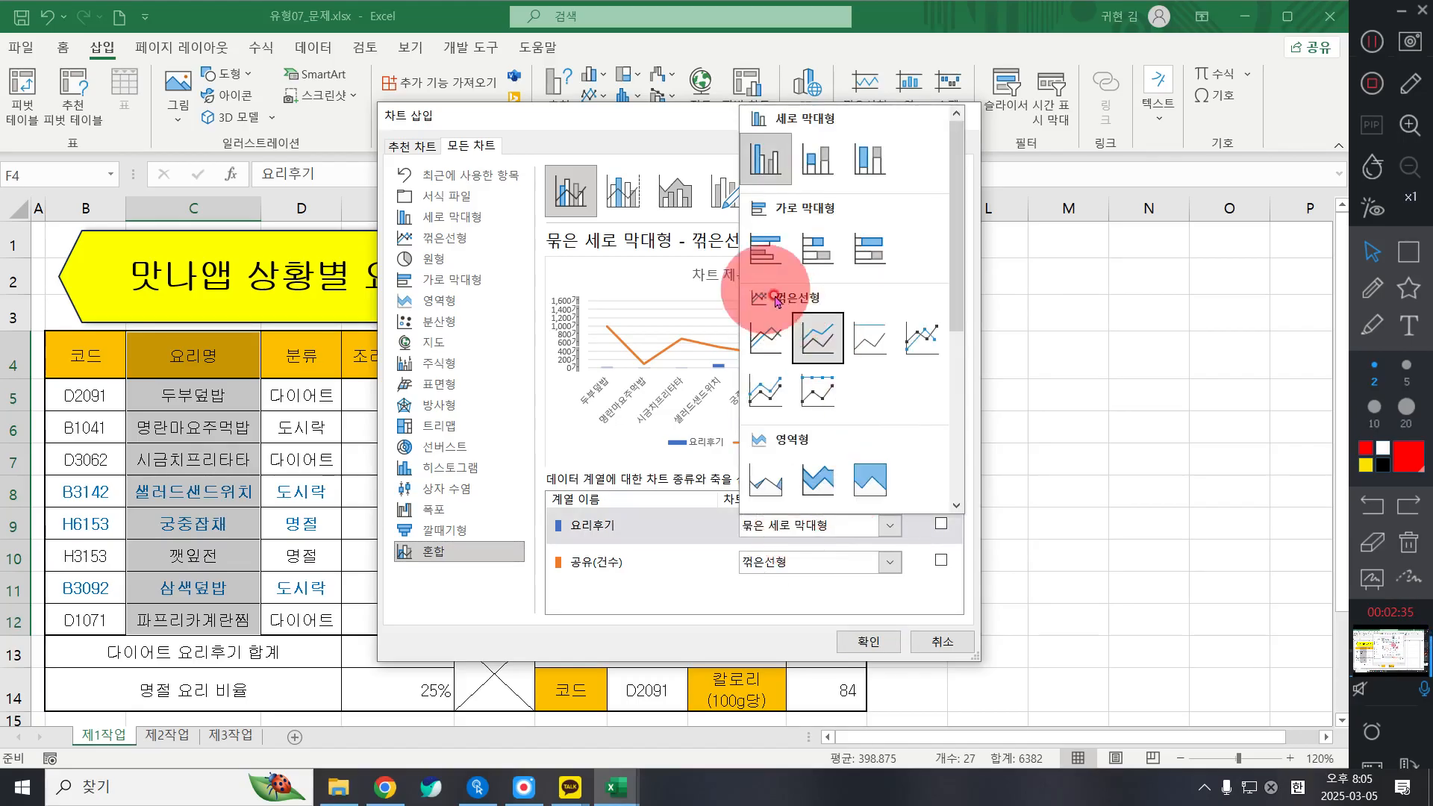
left_click(928, 340)
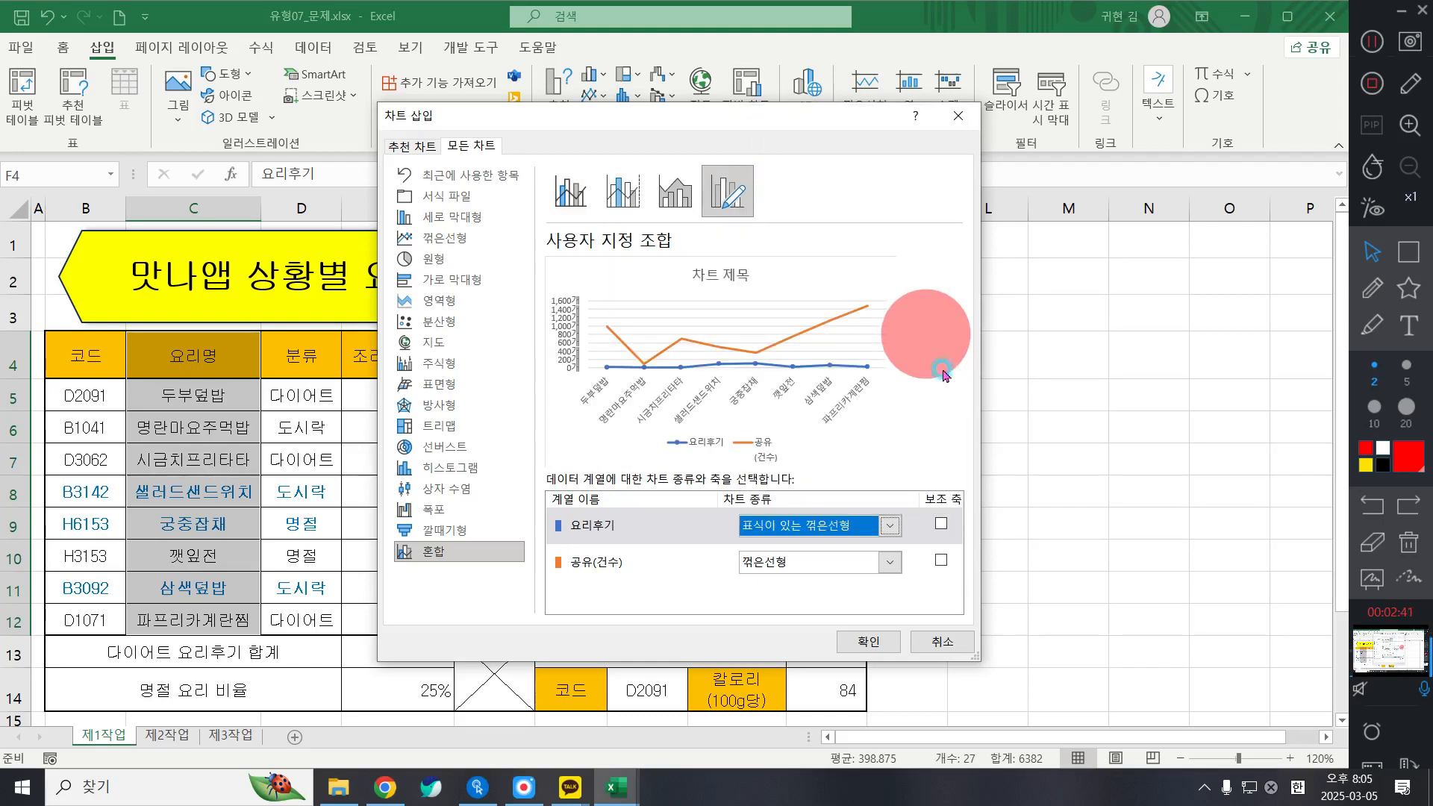
left_click(943, 523)
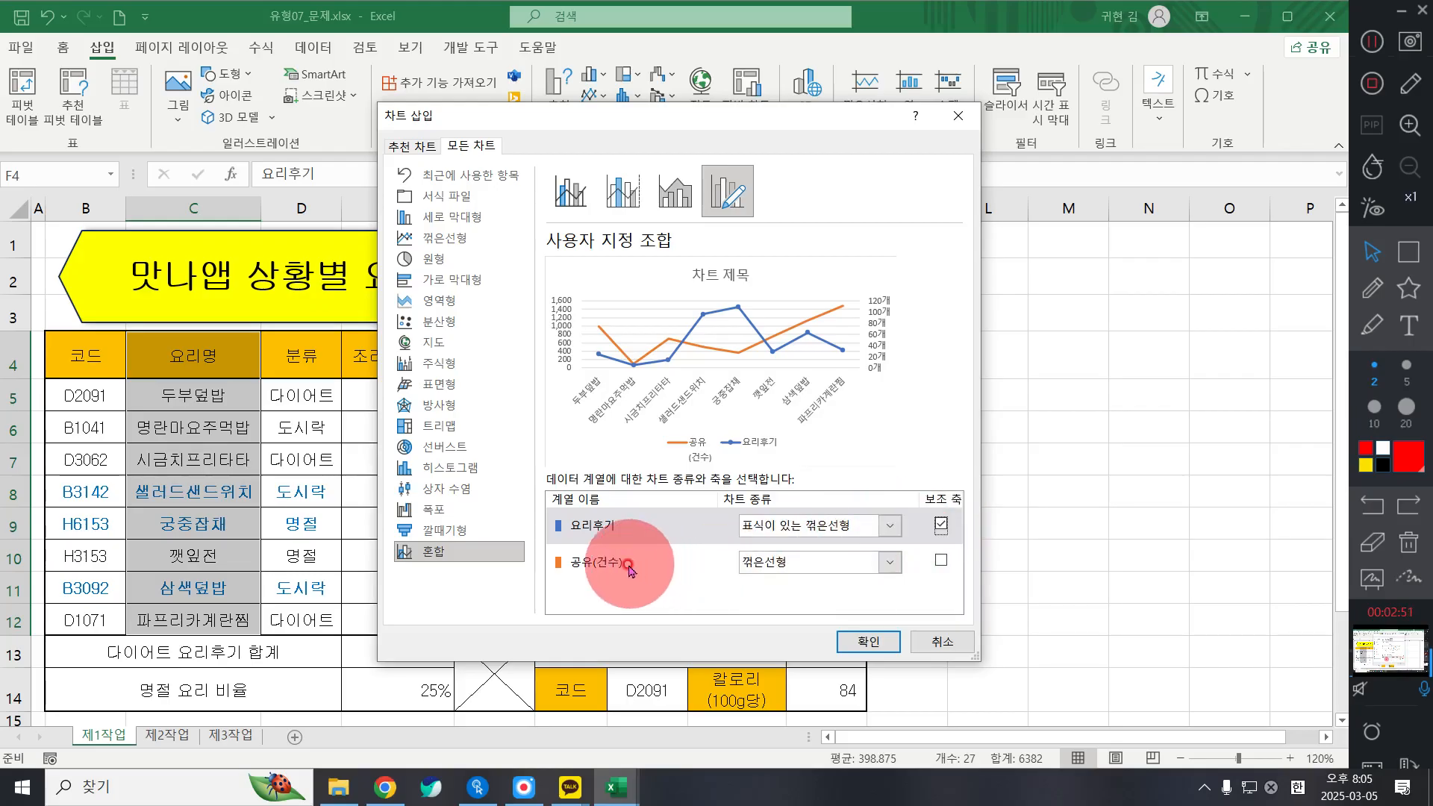
Set the 공유(건수) series to clustered column (묶은 세로 막대형) and insert the combo chart
left_click(796, 553)
left_click(796, 556)
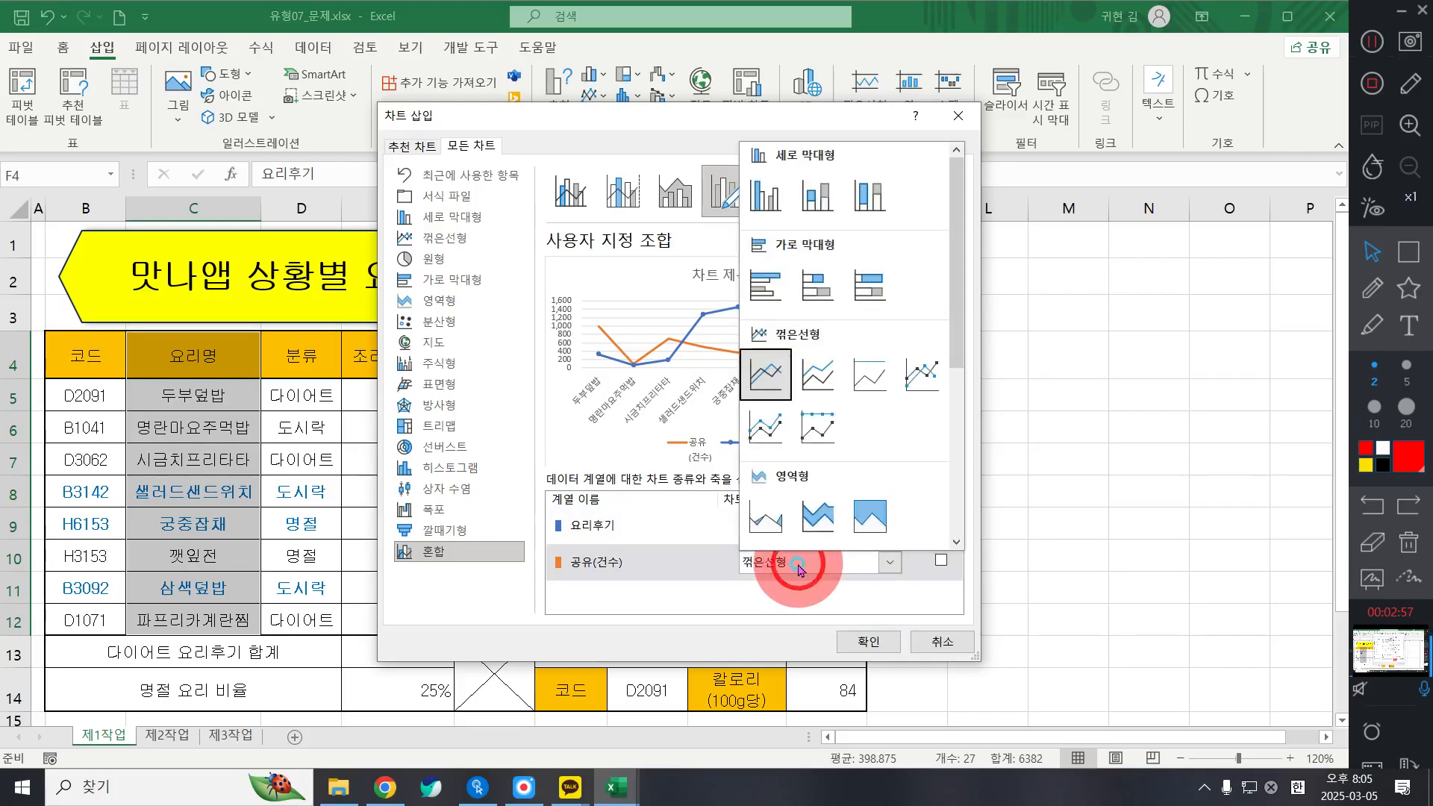
left_click(763, 197)
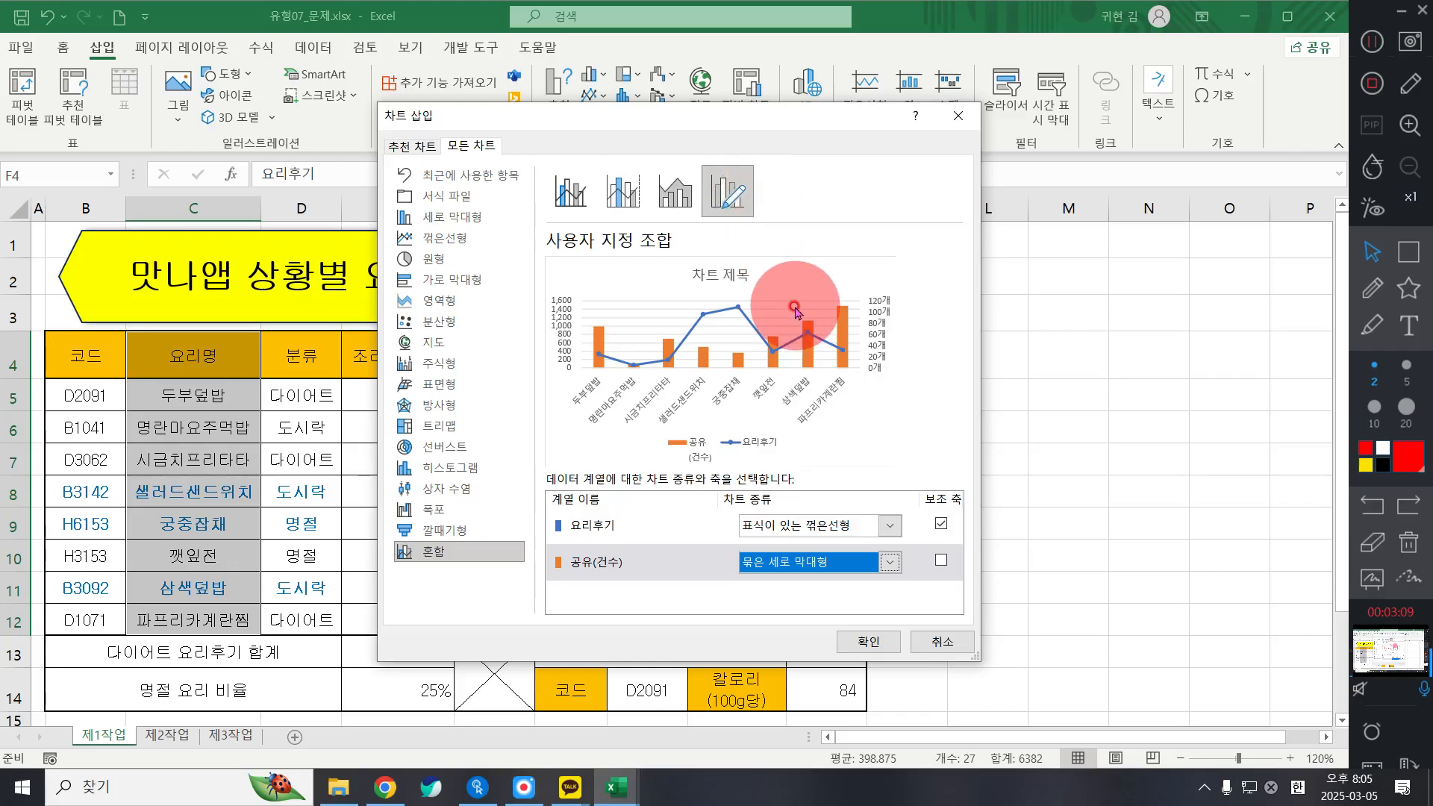
left_click(870, 642)
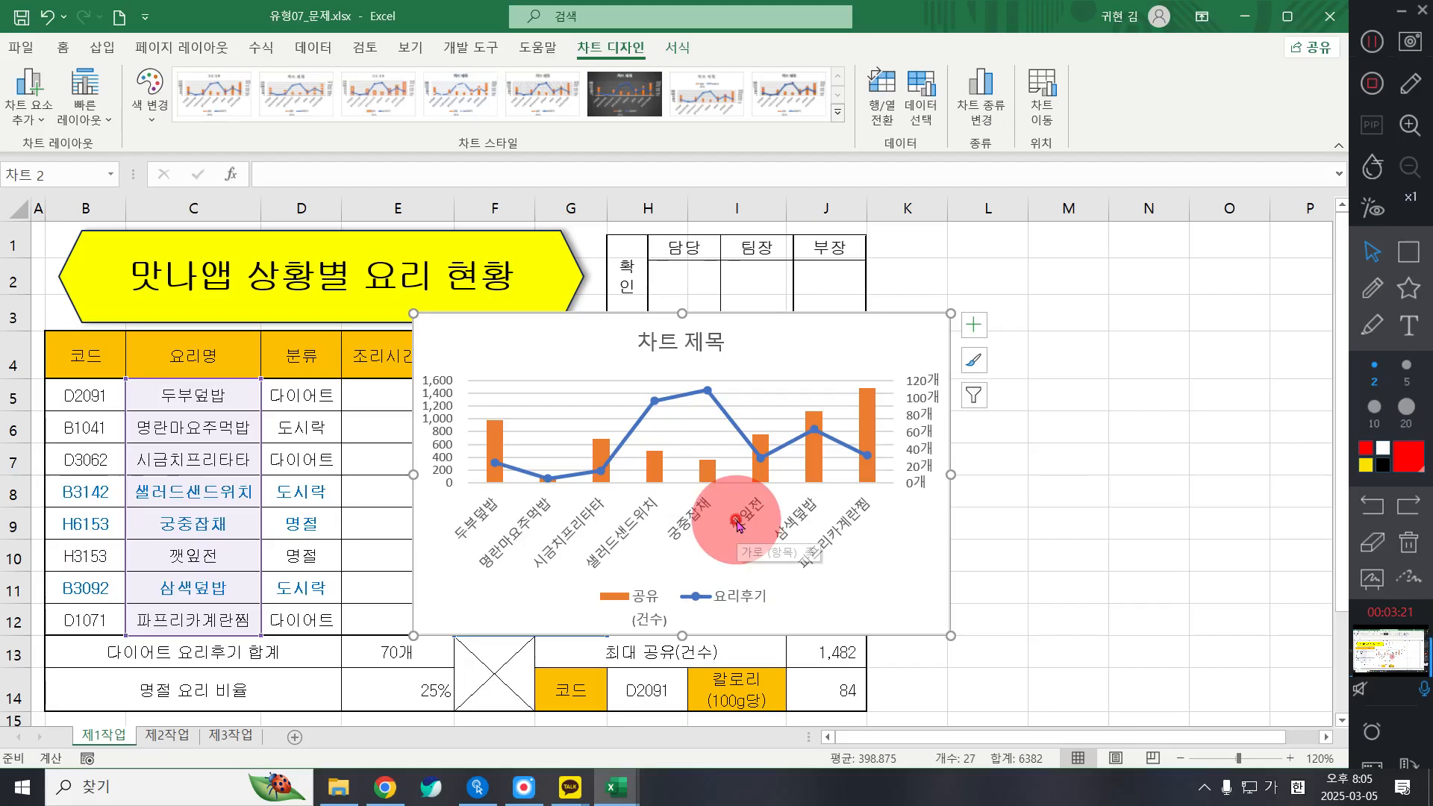
Move the combo chart to a new chart sheet named 제4작업
mouse_move(813, 419)
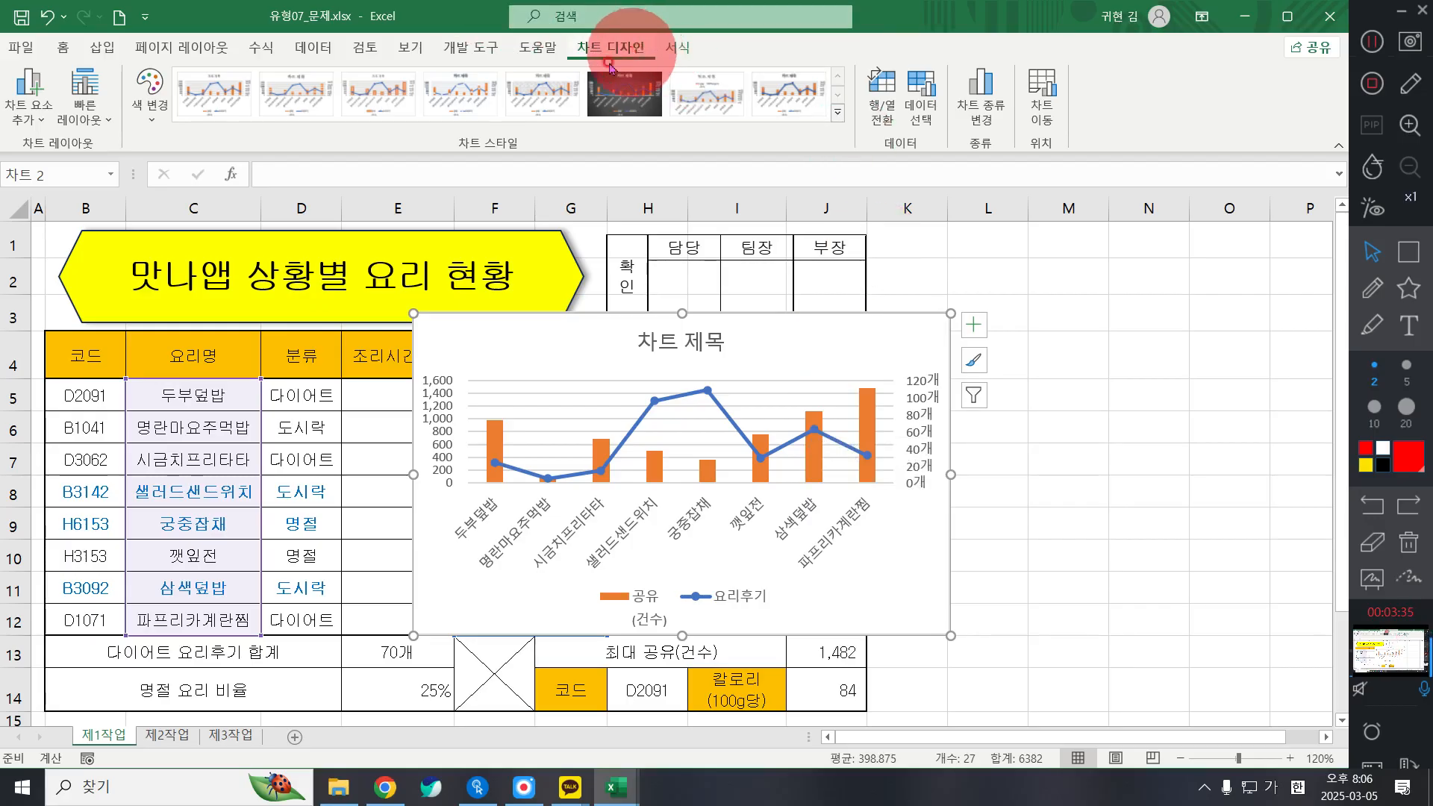
left_click(1042, 103)
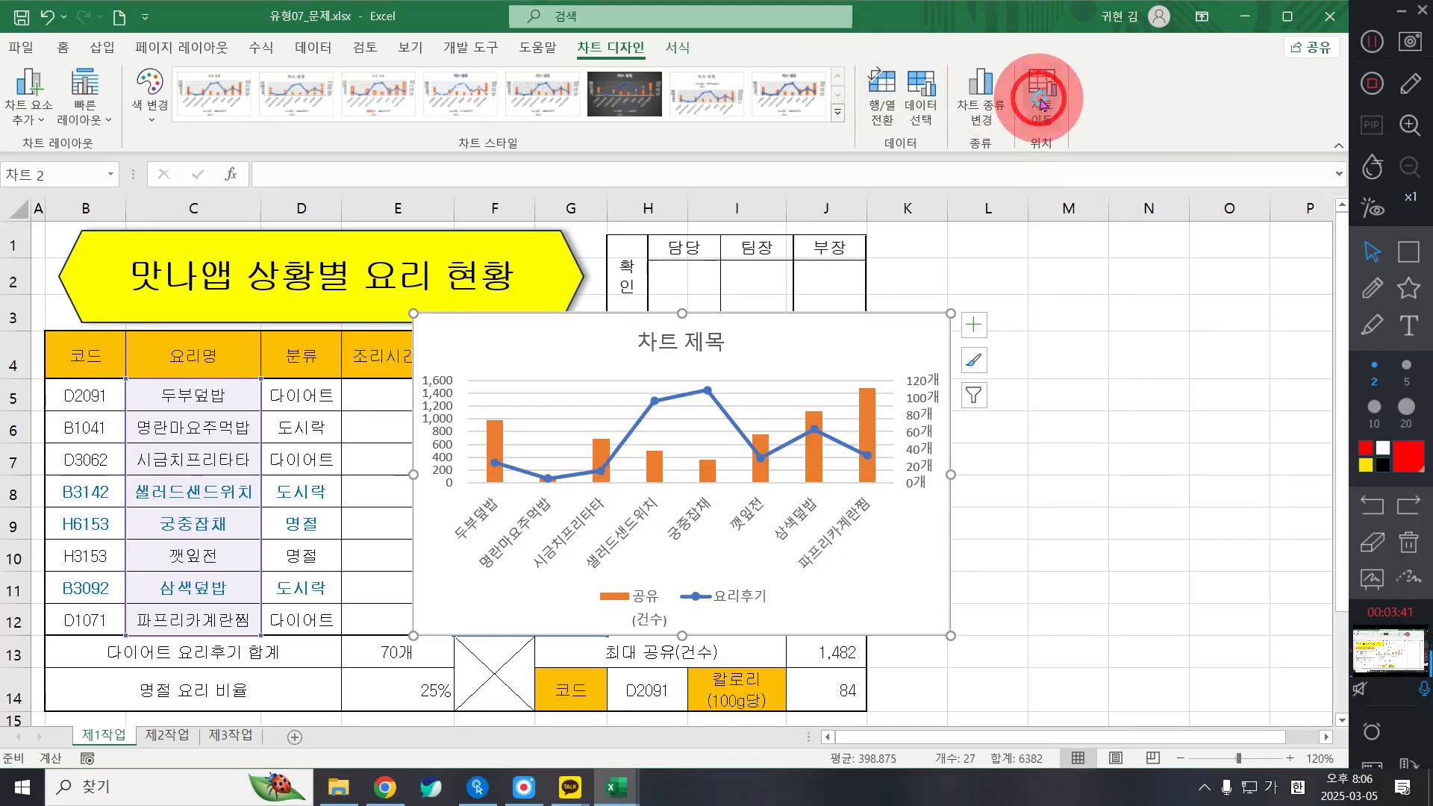
left_click(810, 324)
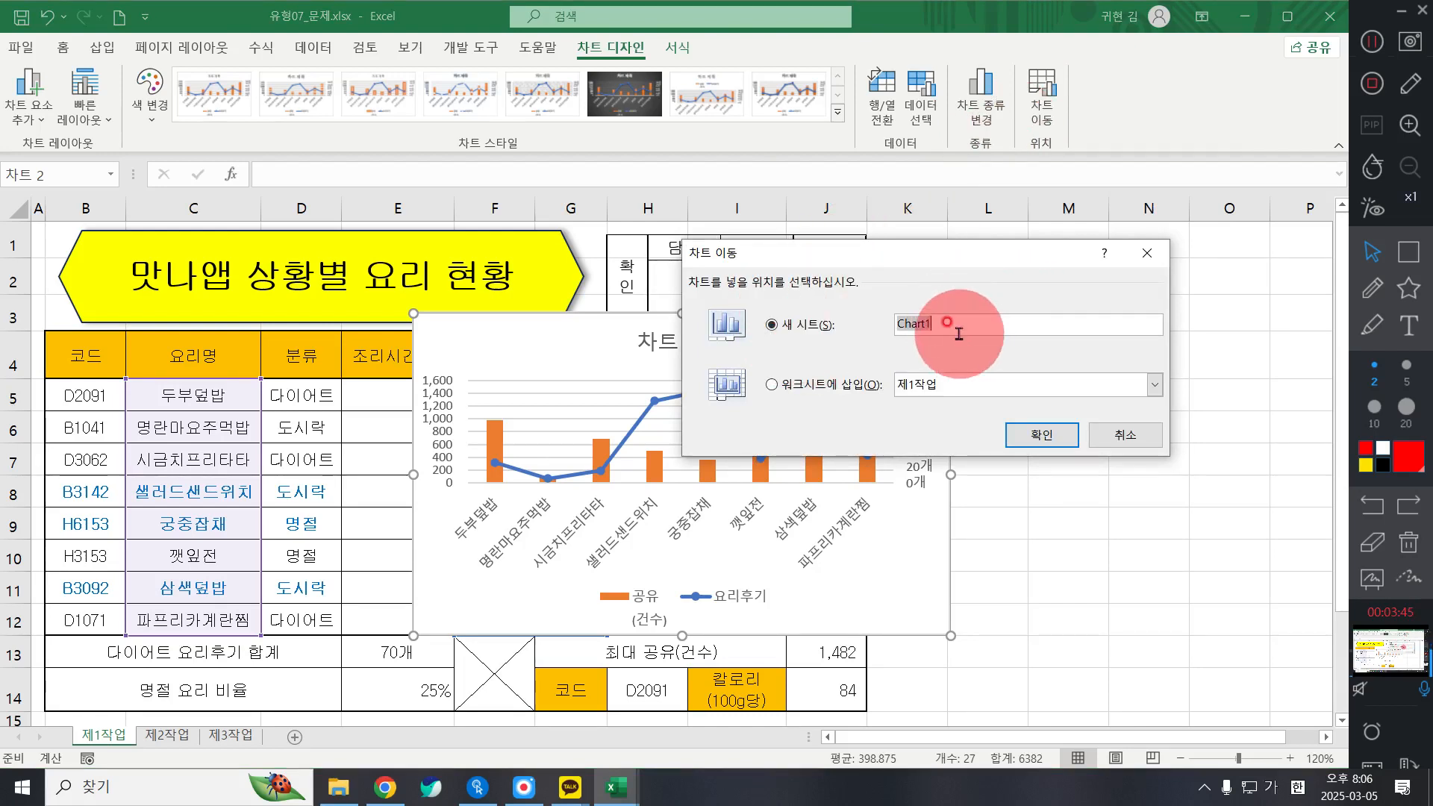
type("제4")
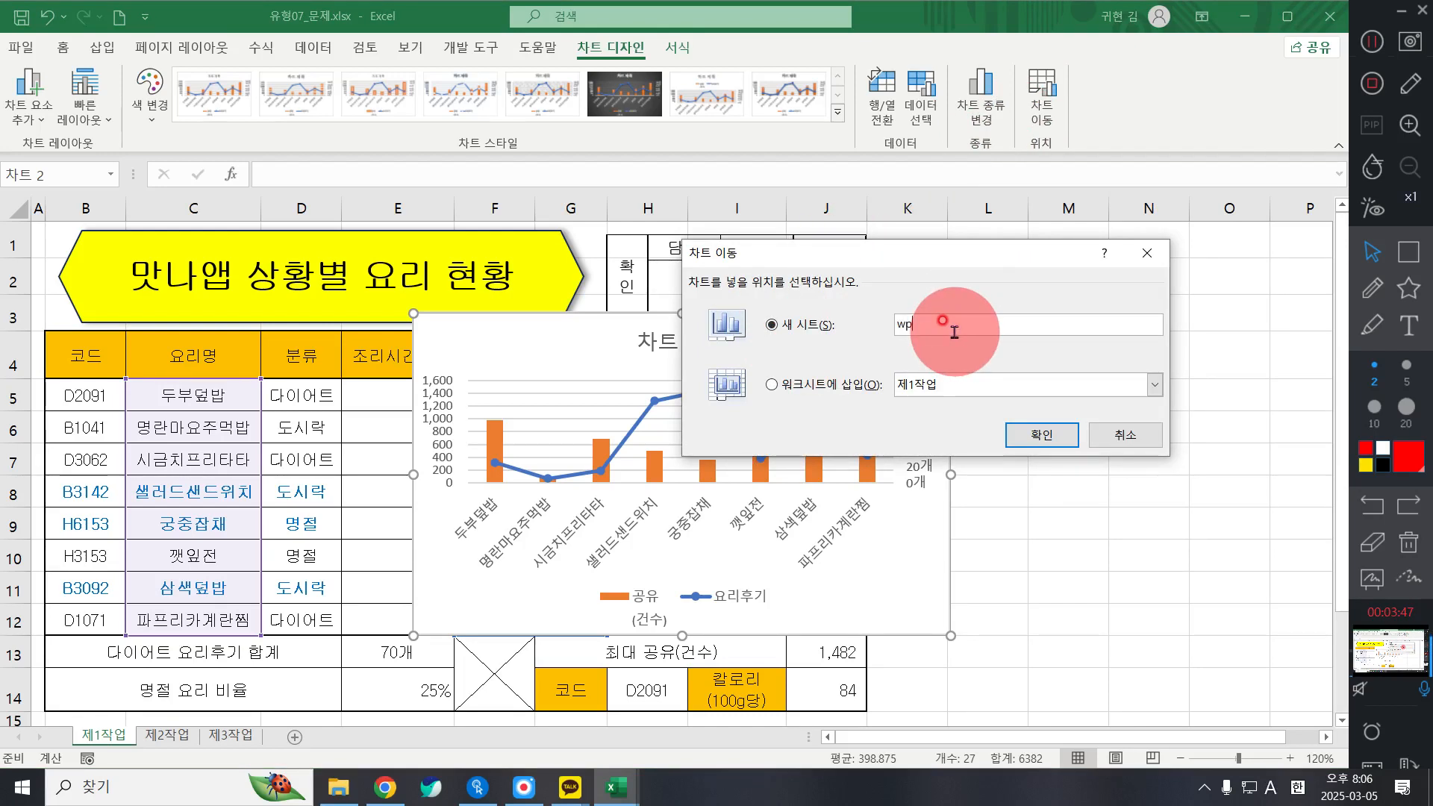
type("작업")
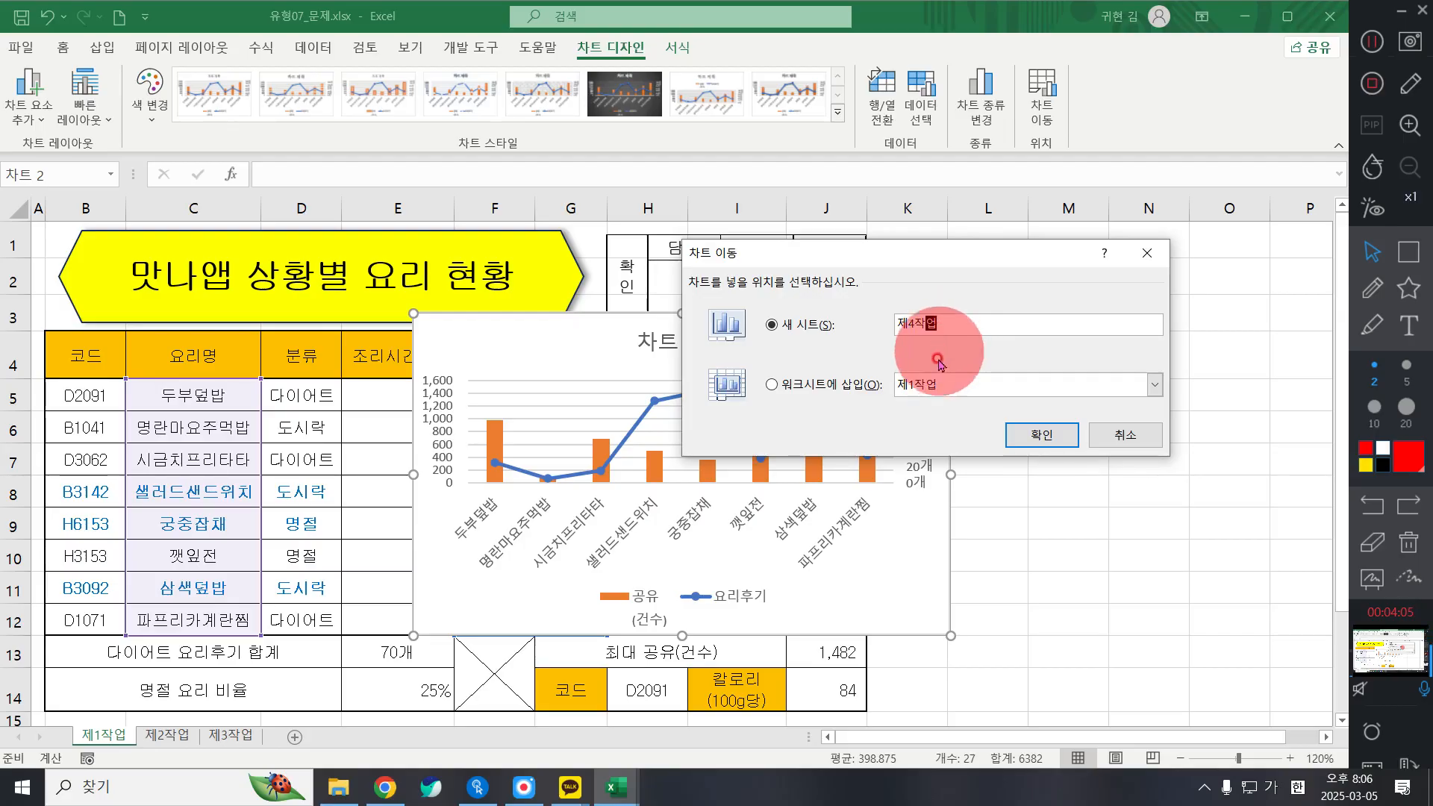
left_click(1028, 433)
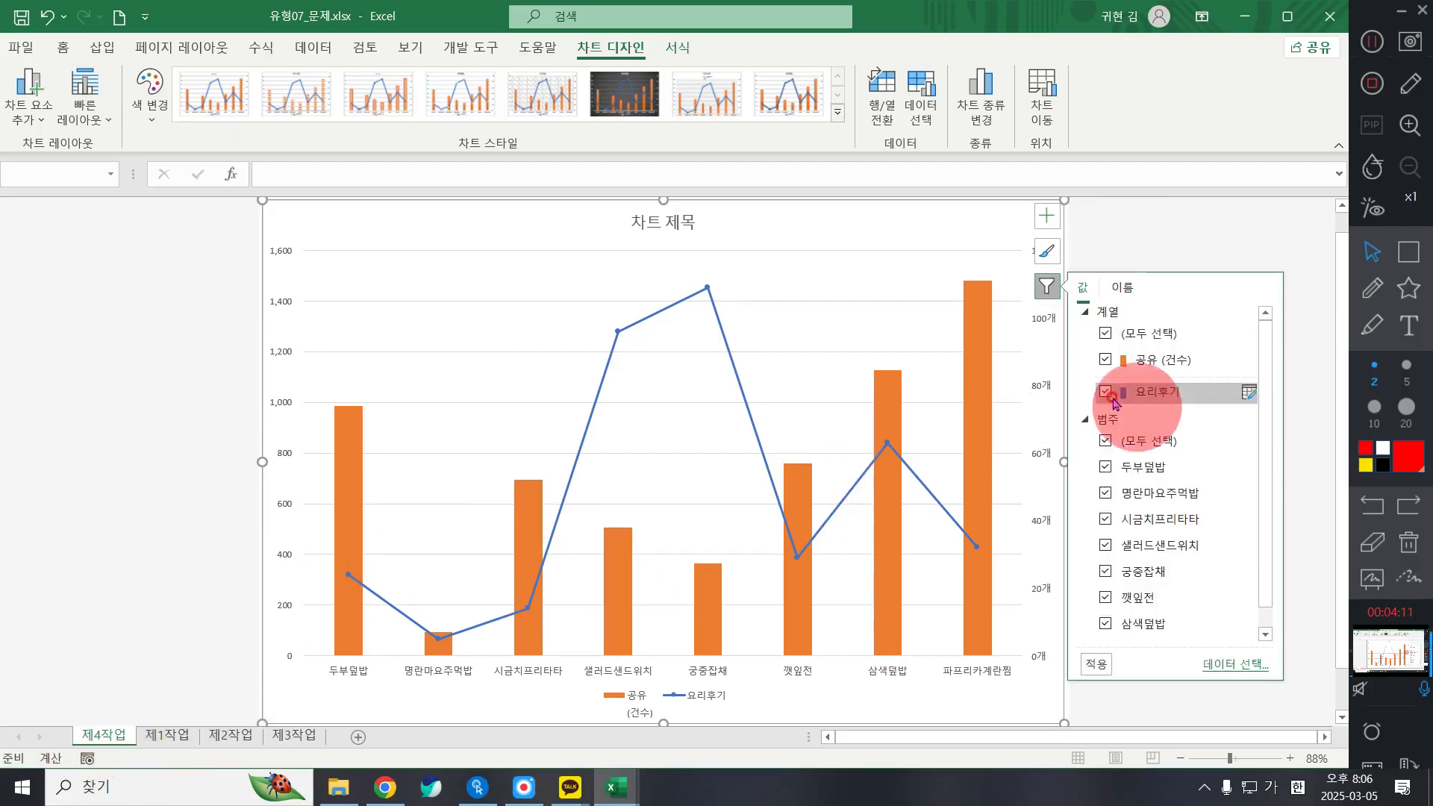
Reorder the sheets so that 제4작업 comes after 제3작업
left_click(1048, 286)
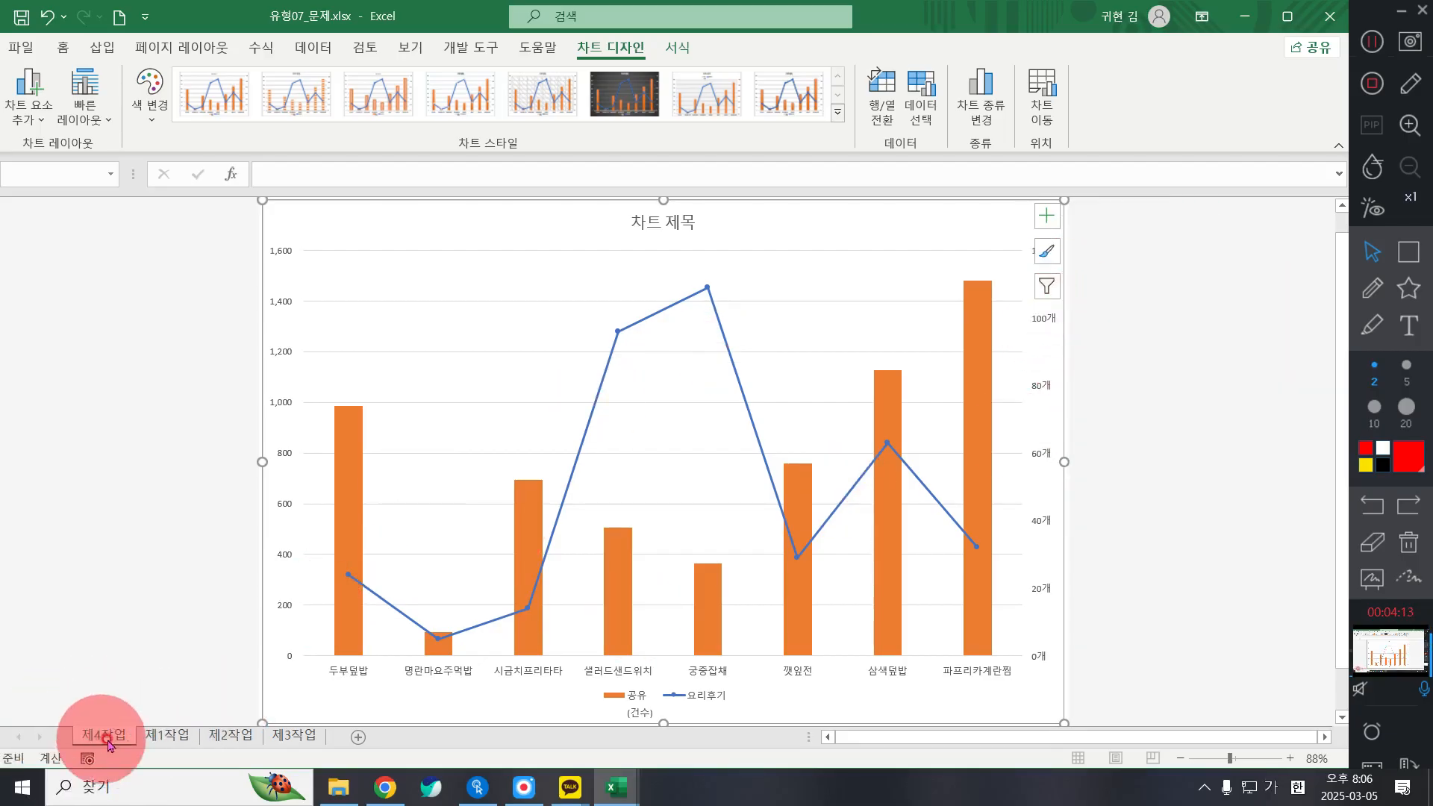
left_click(101, 738)
mouse_move(101, 738)
left_mouse_down()
mouse_move(258, 720)
mouse_move(357, 733)
mouse_move(285, 743)
left_mouse_up()
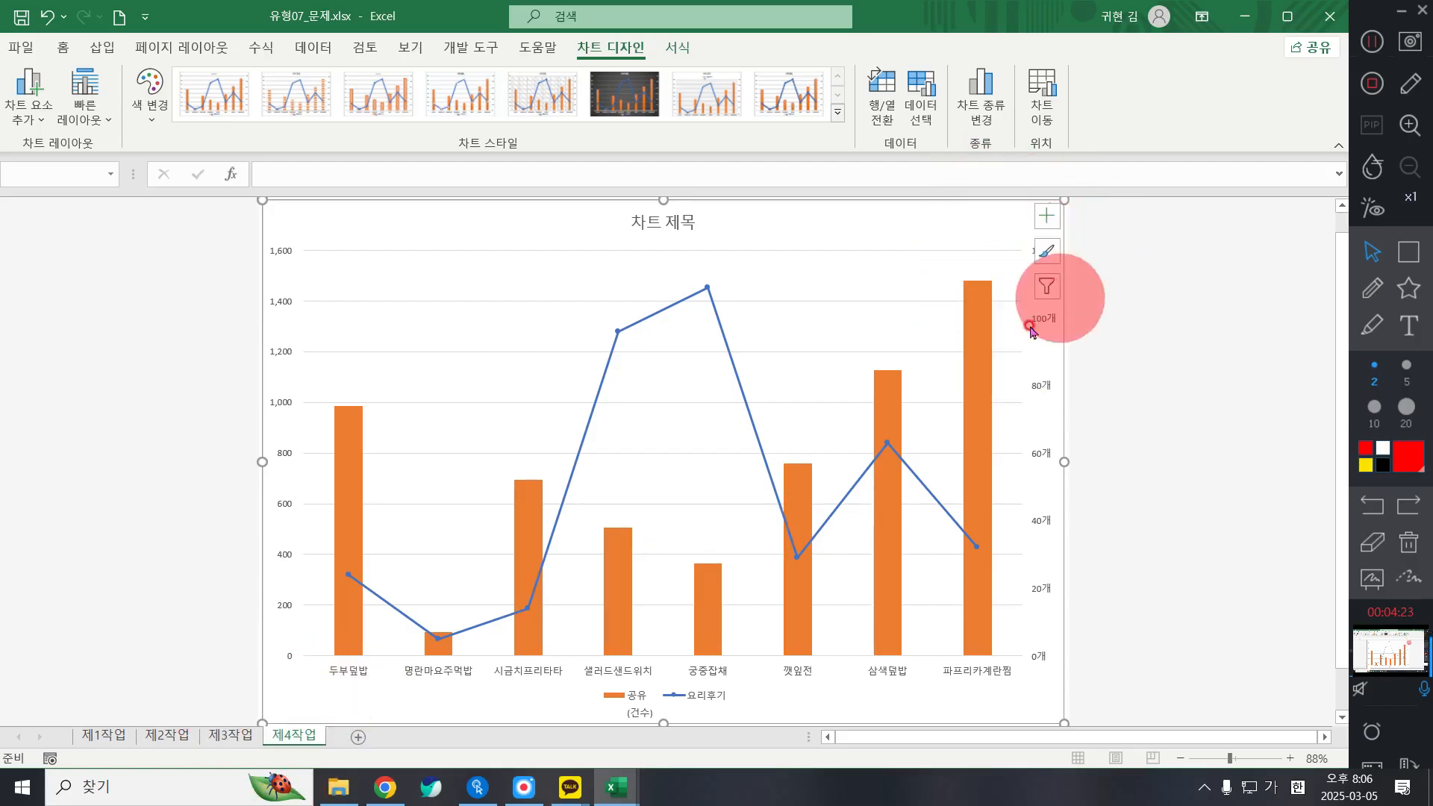
Filter the categories 궁중잡채 and 깻잎전 out of the chart
left_click(1053, 293)
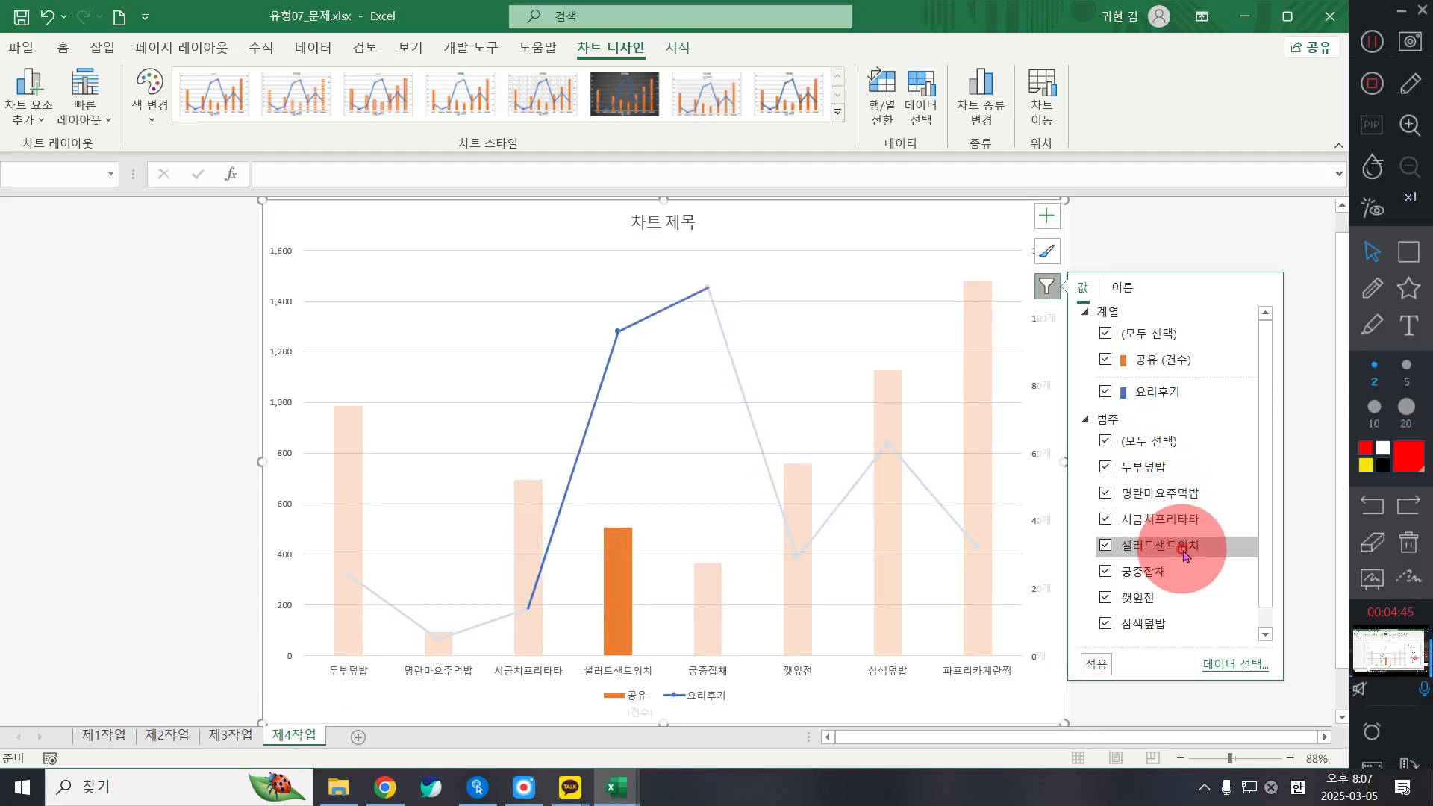
left_click(1108, 573)
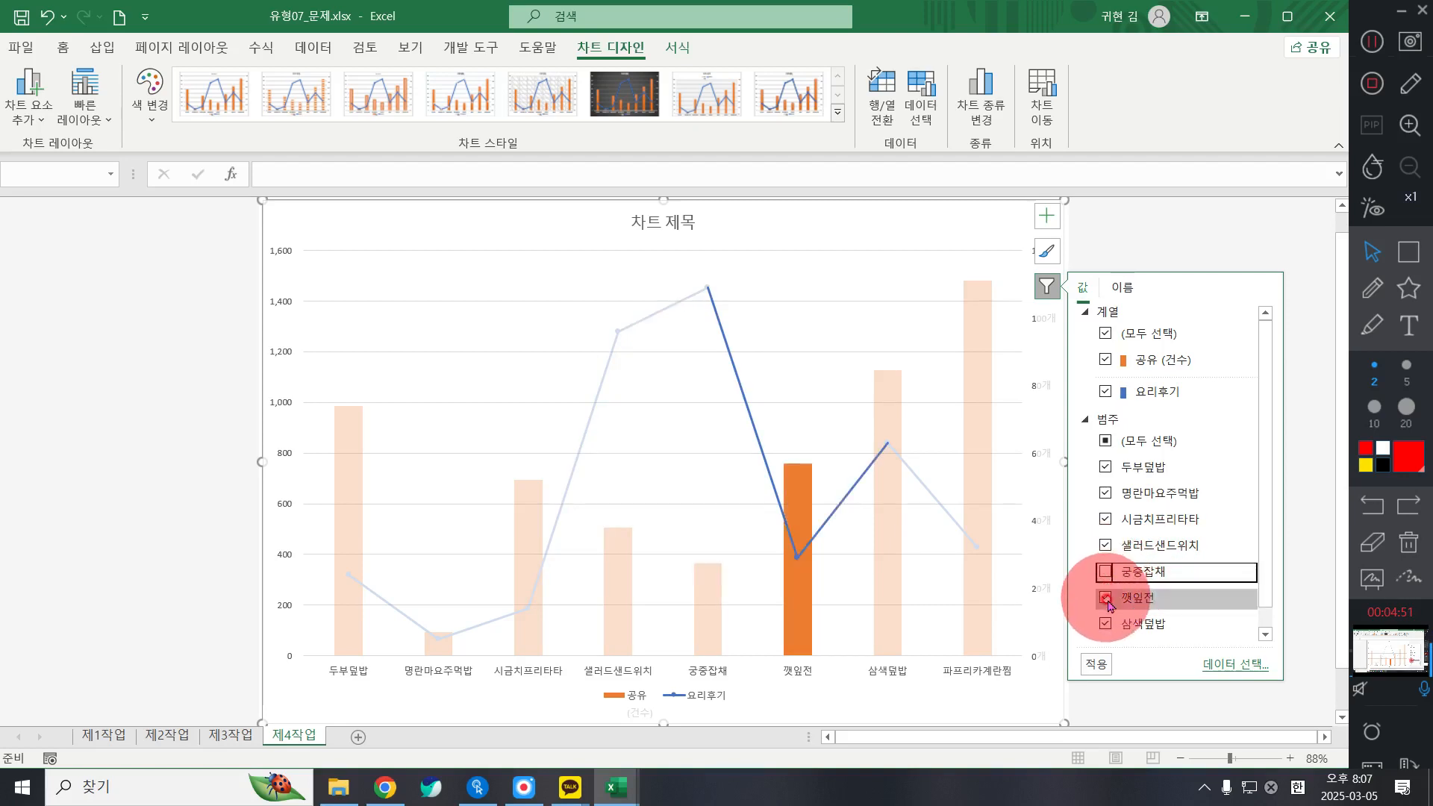
left_click(1107, 602)
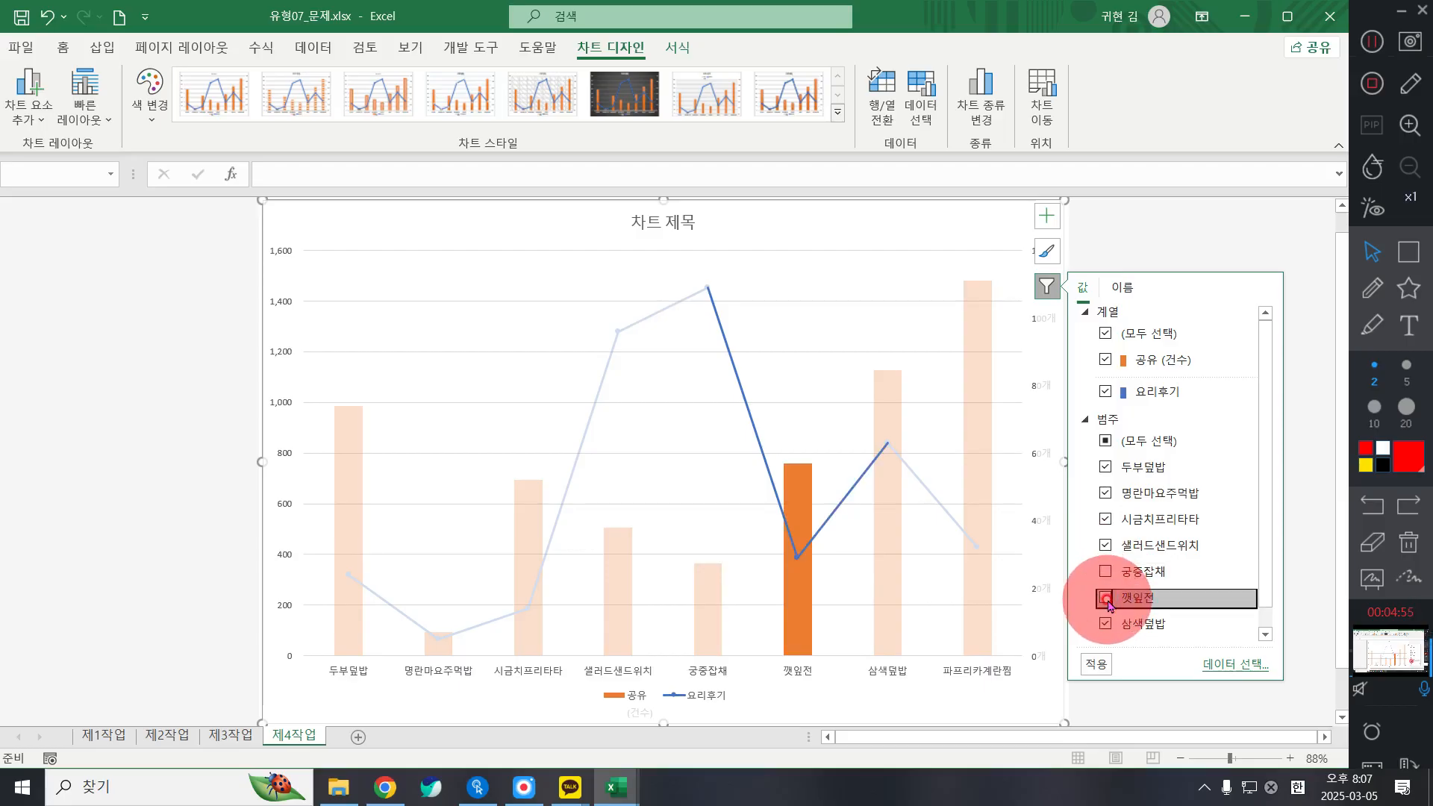
left_click(1095, 664)
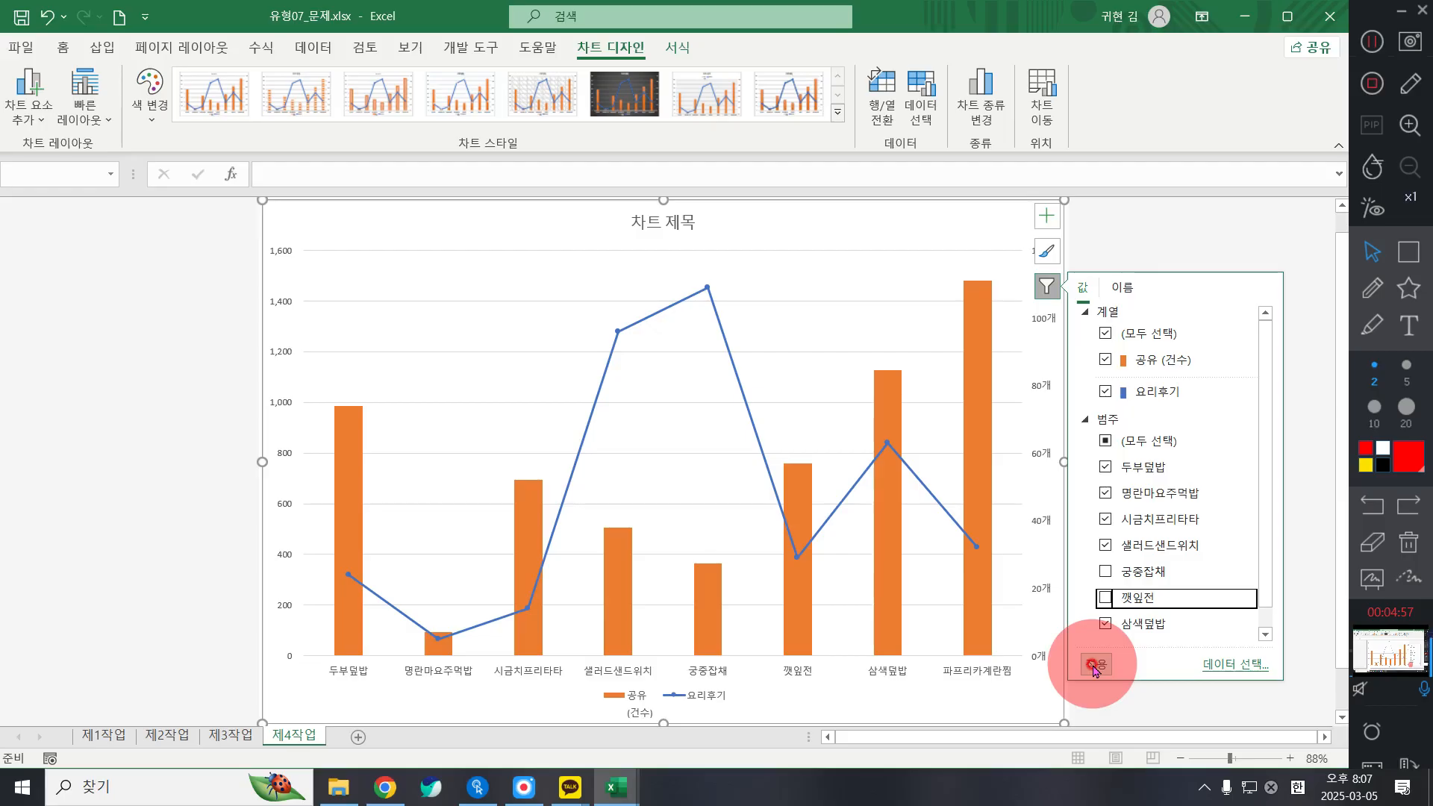
left_click(1095, 666)
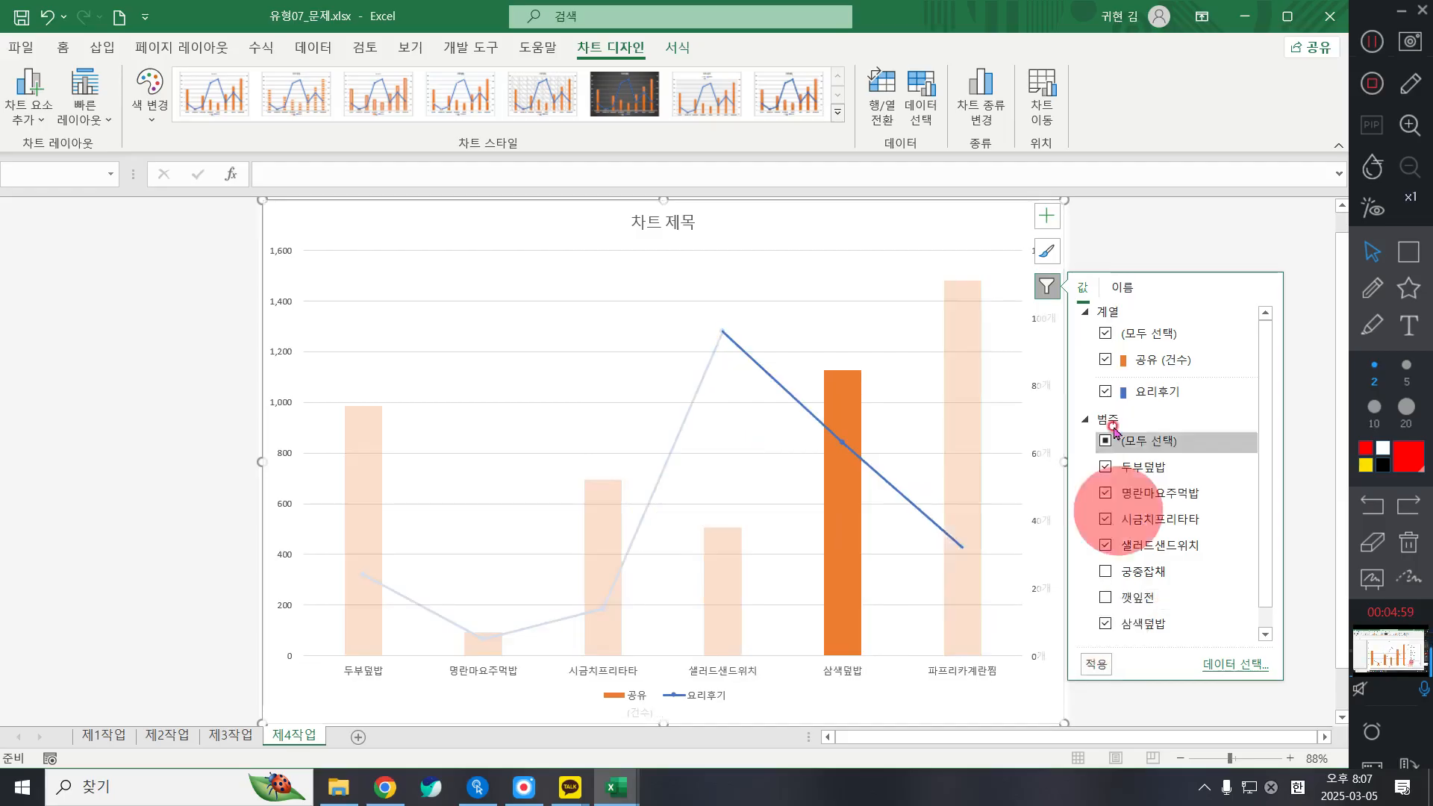
left_click(1046, 288)
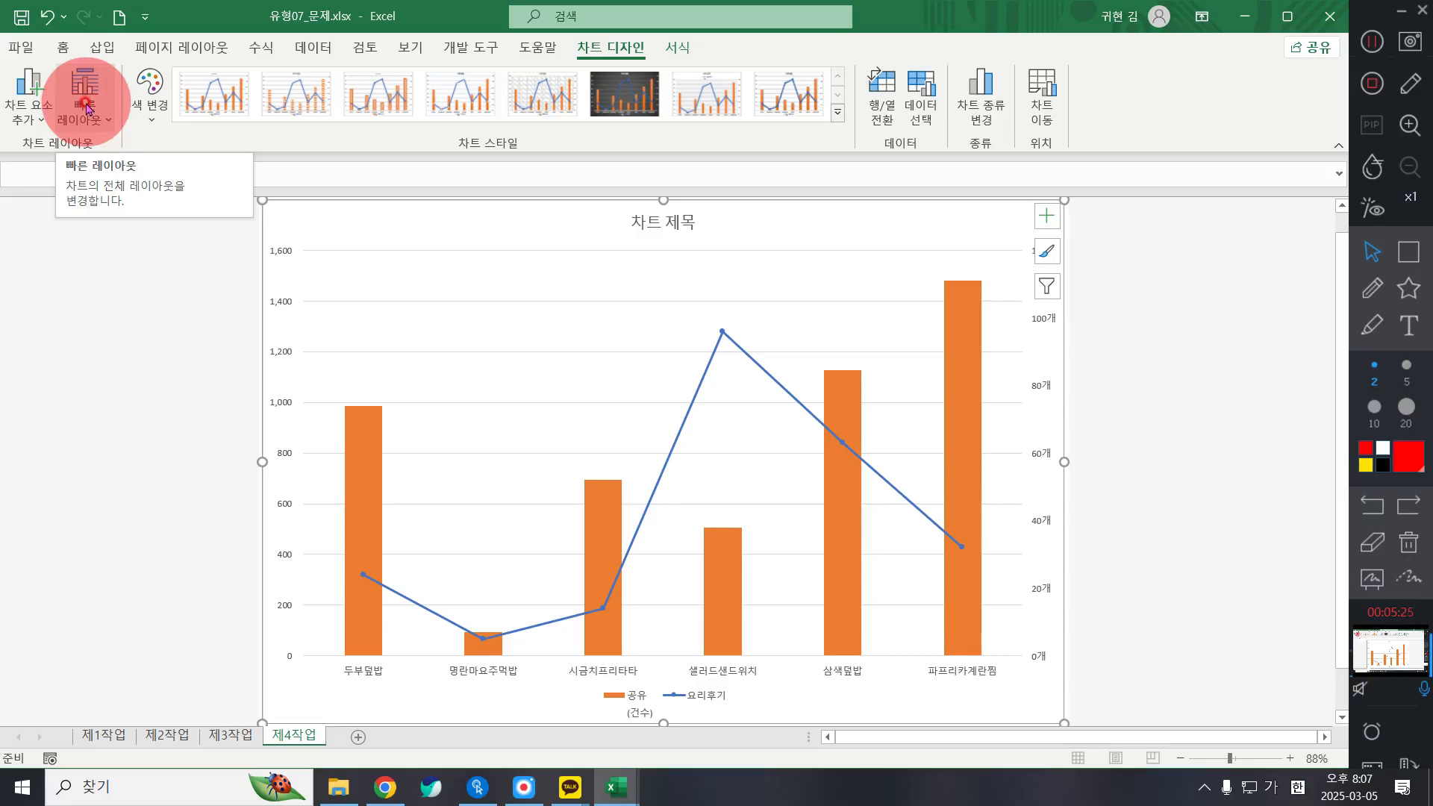
Apply the quick chart layout 레이아웃 3 to the combo chart
left_click(89, 109)
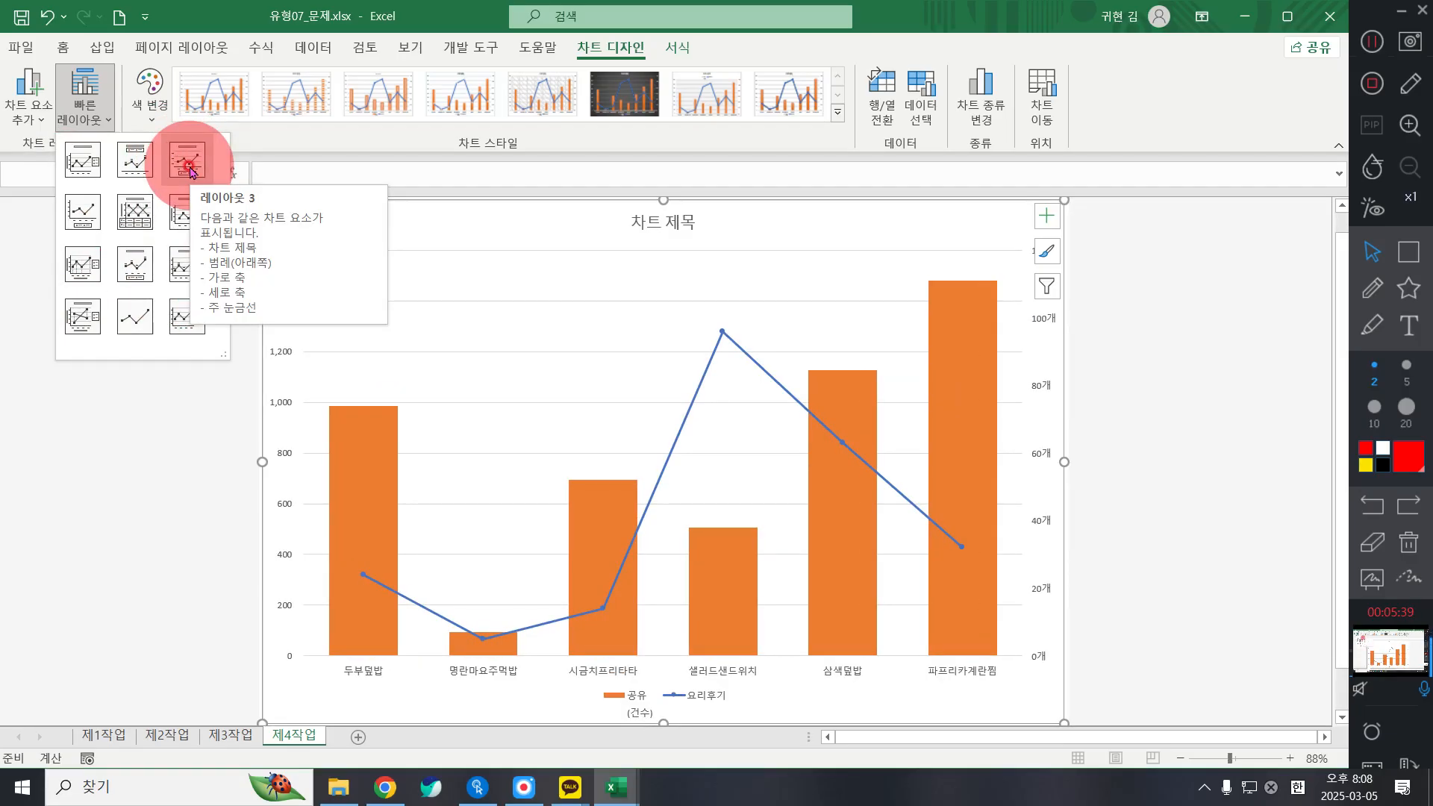
left_click(190, 168)
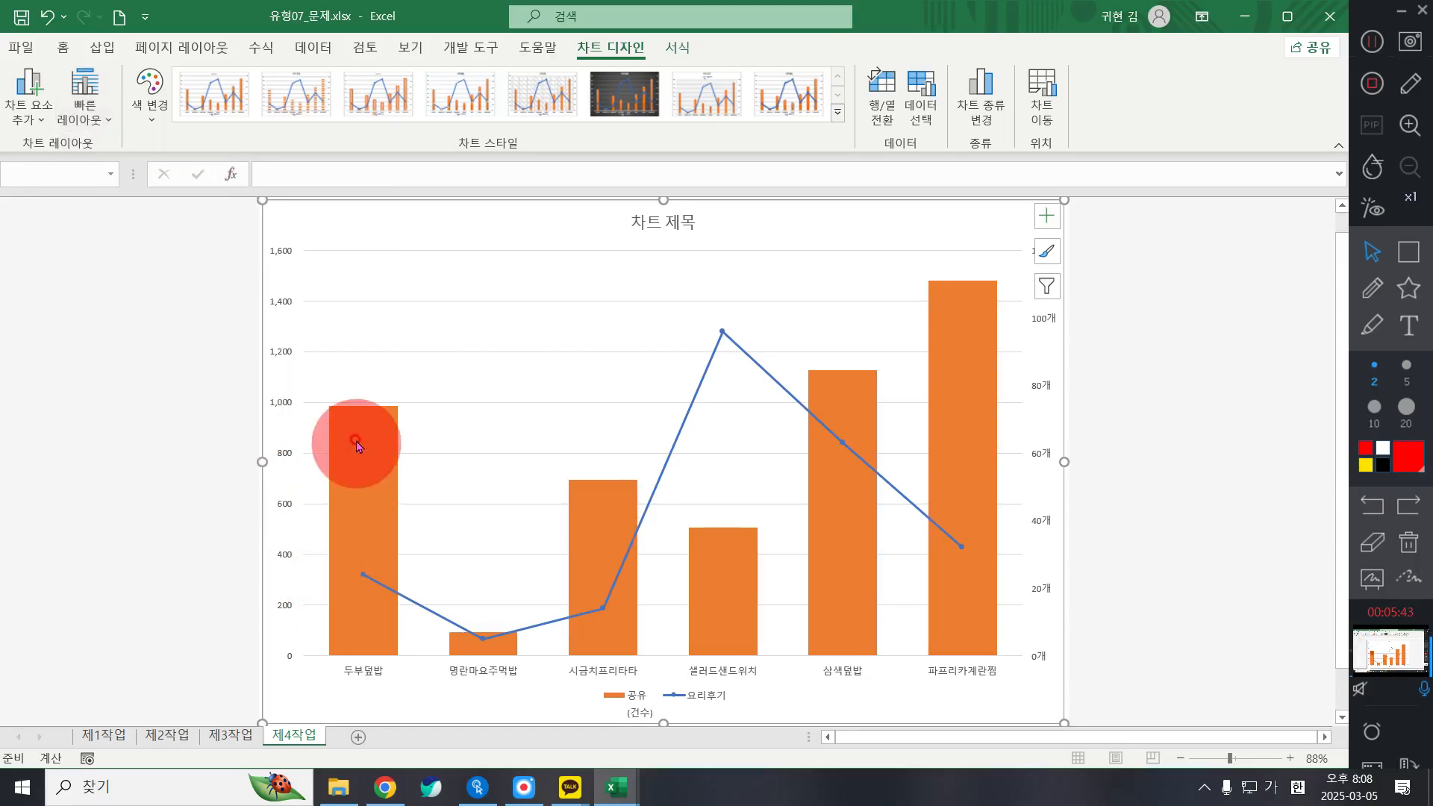
mouse_move(371, 473)
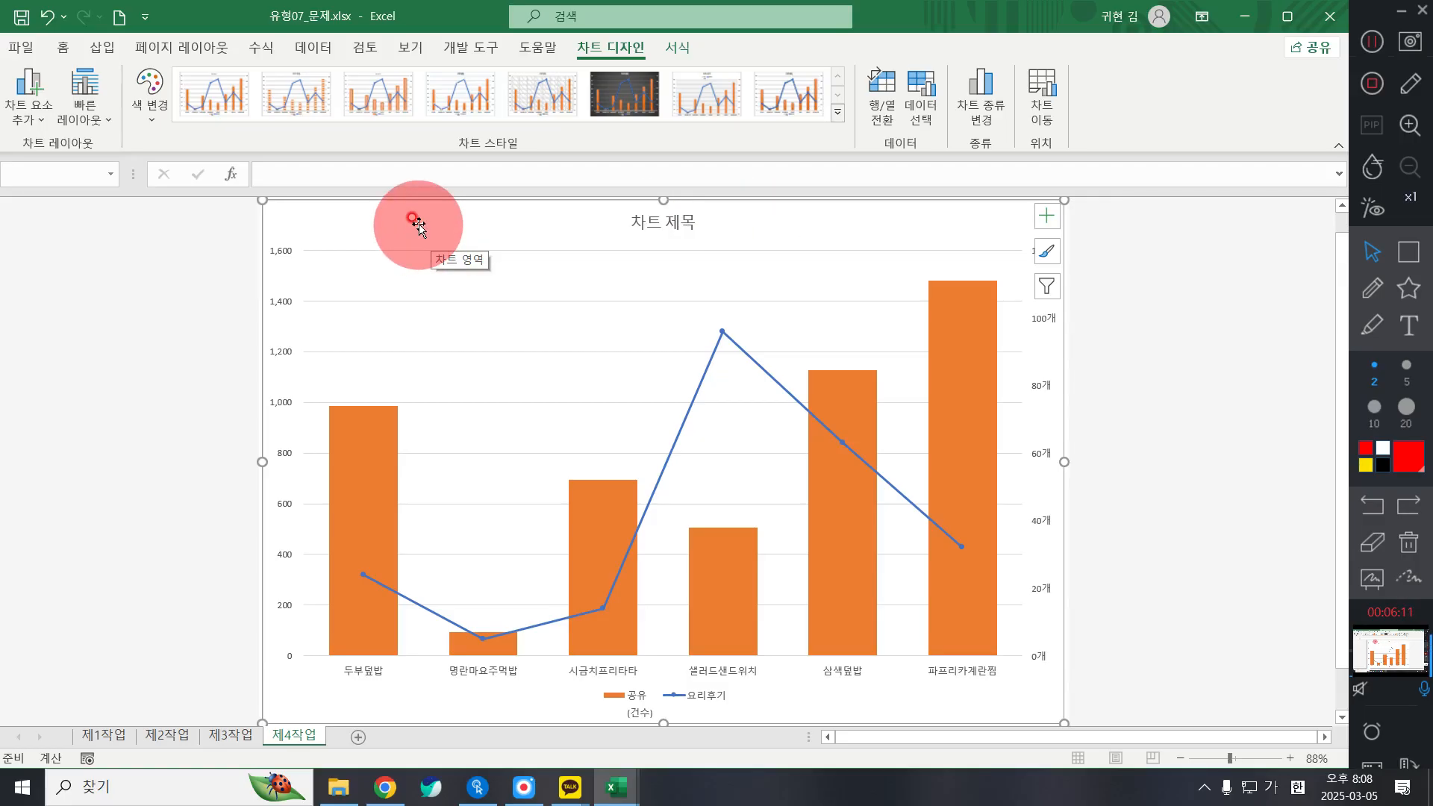
Set the font of the whole chart area to 굴림, size 11
left_click(63, 49)
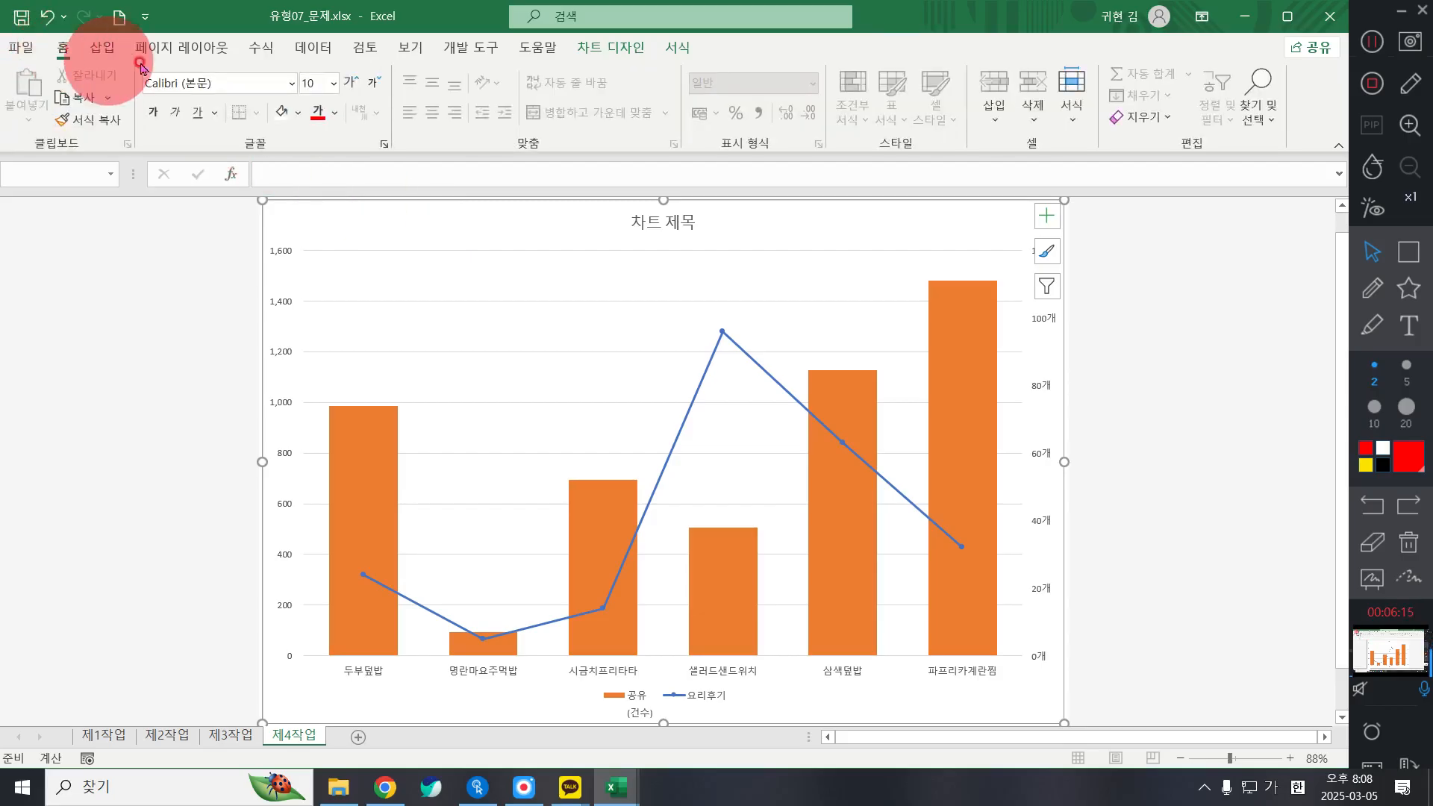
left_click(224, 82)
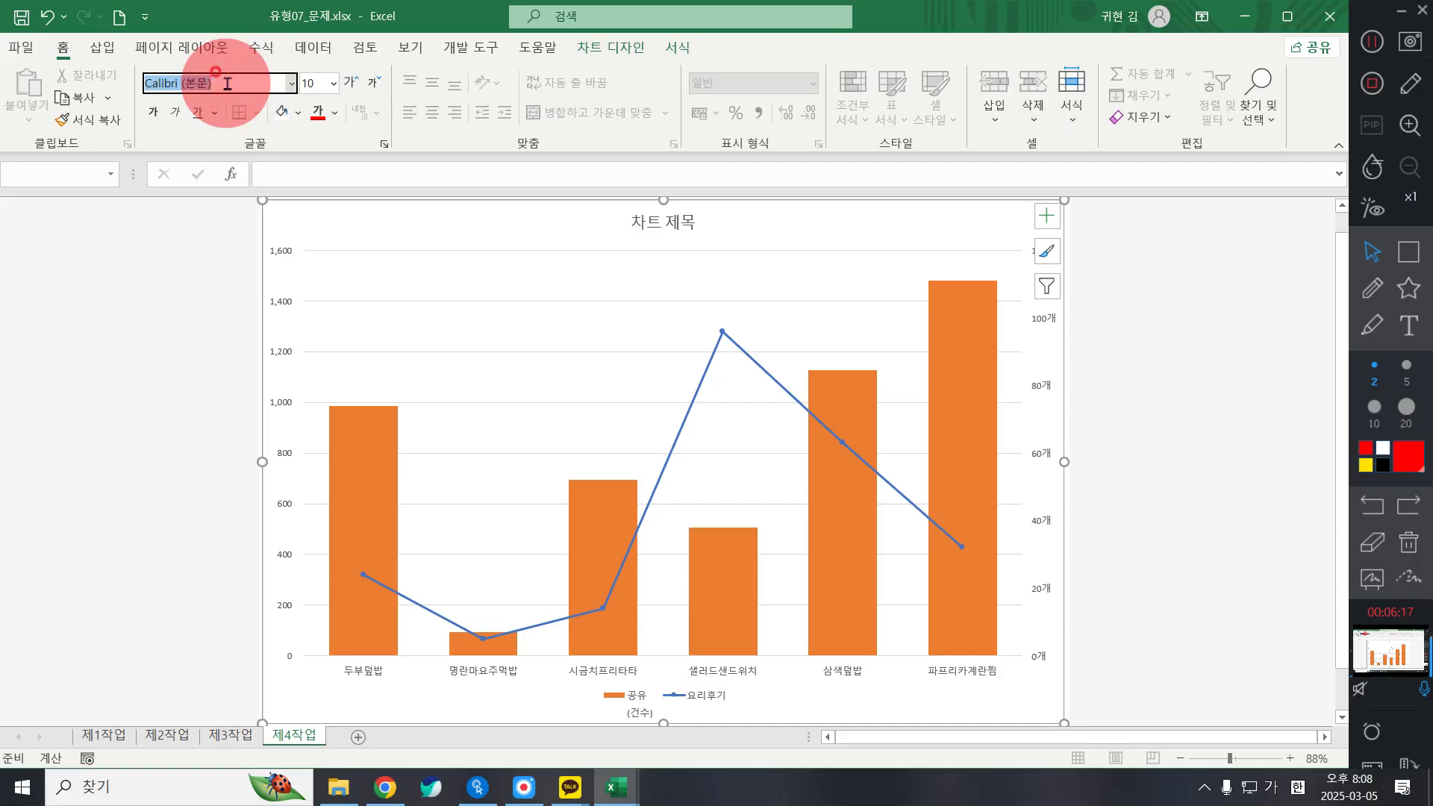
type("굴림")
key("Return")
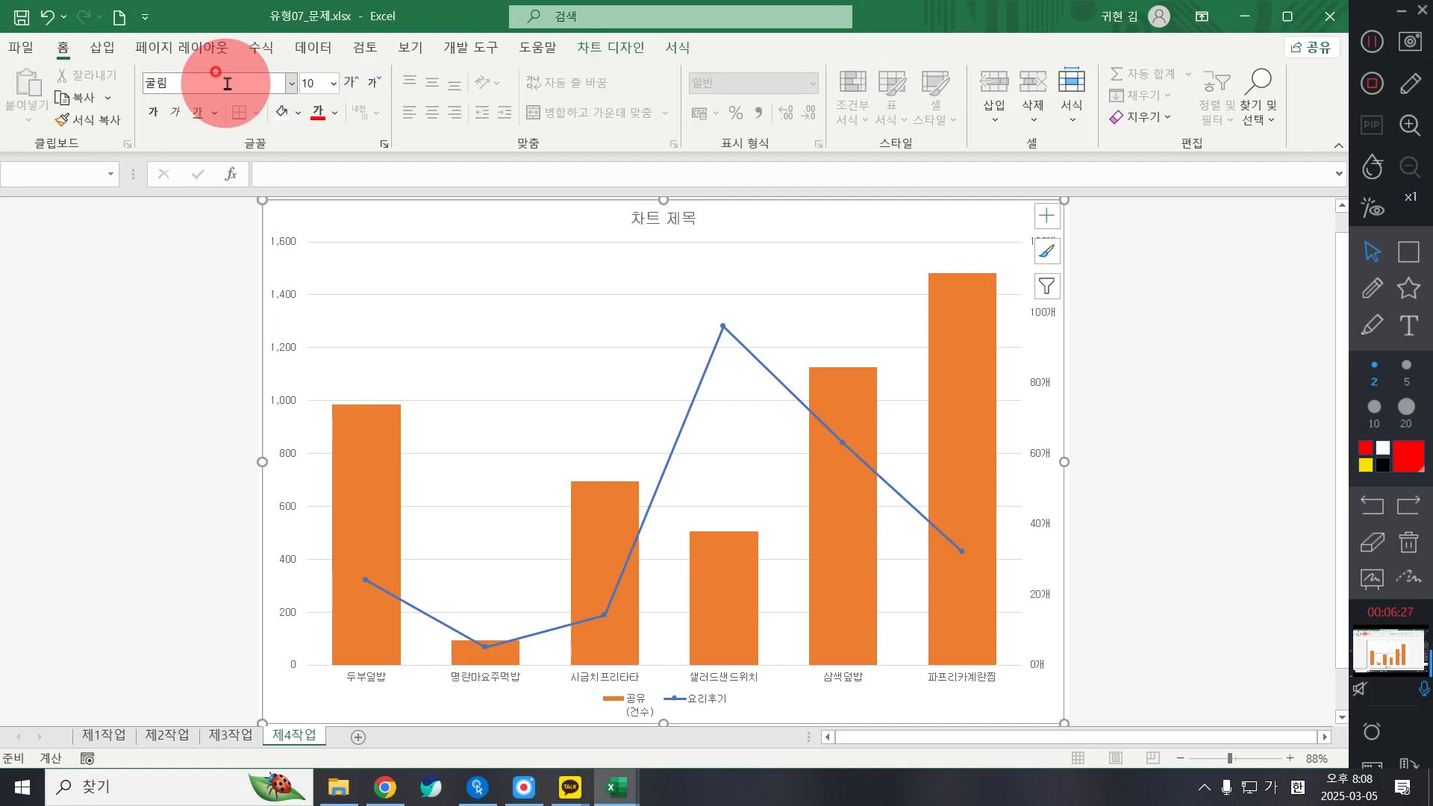
left_click(333, 83)
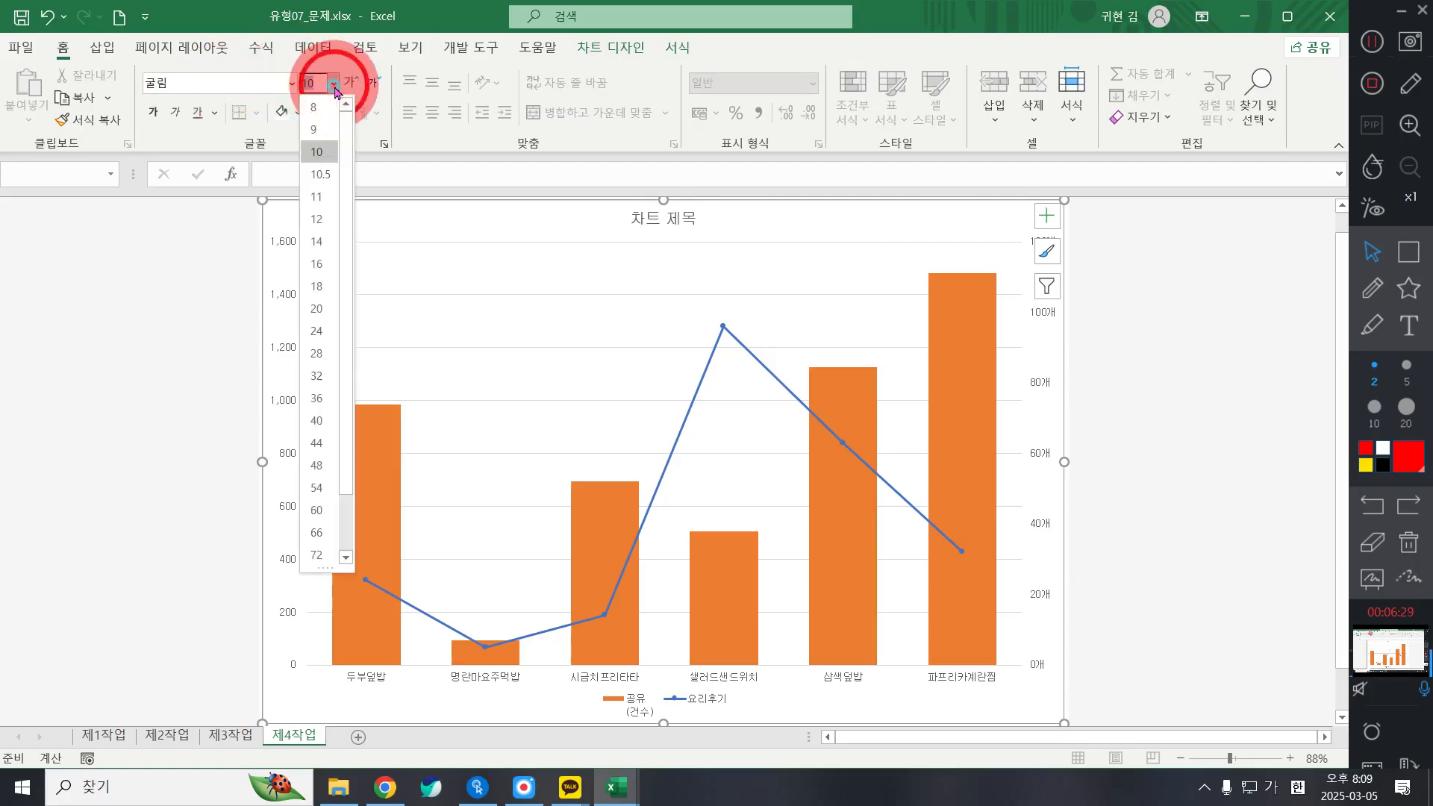
left_click(333, 195)
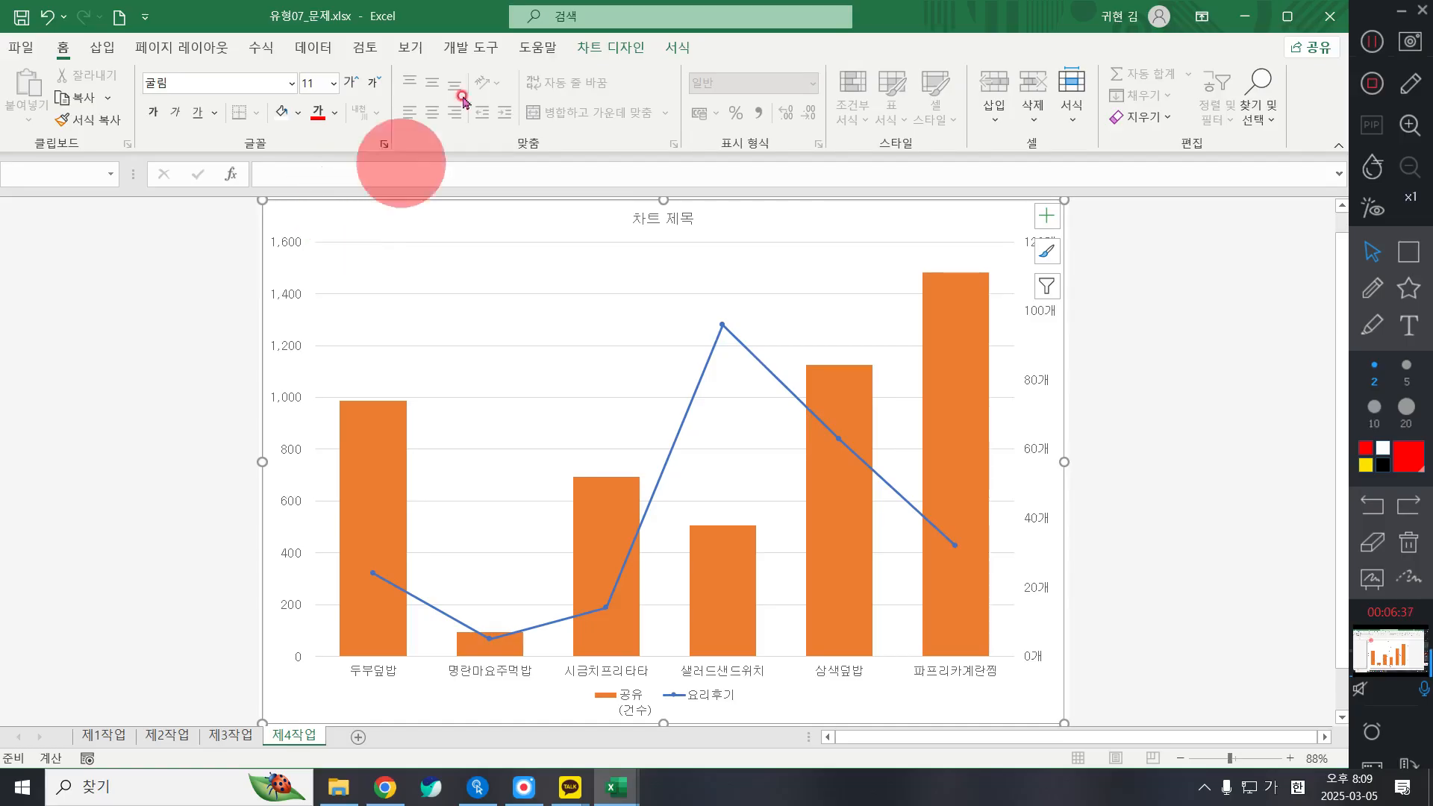
Fill the chart area with the 파랑 박엽지 texture
left_click(674, 51)
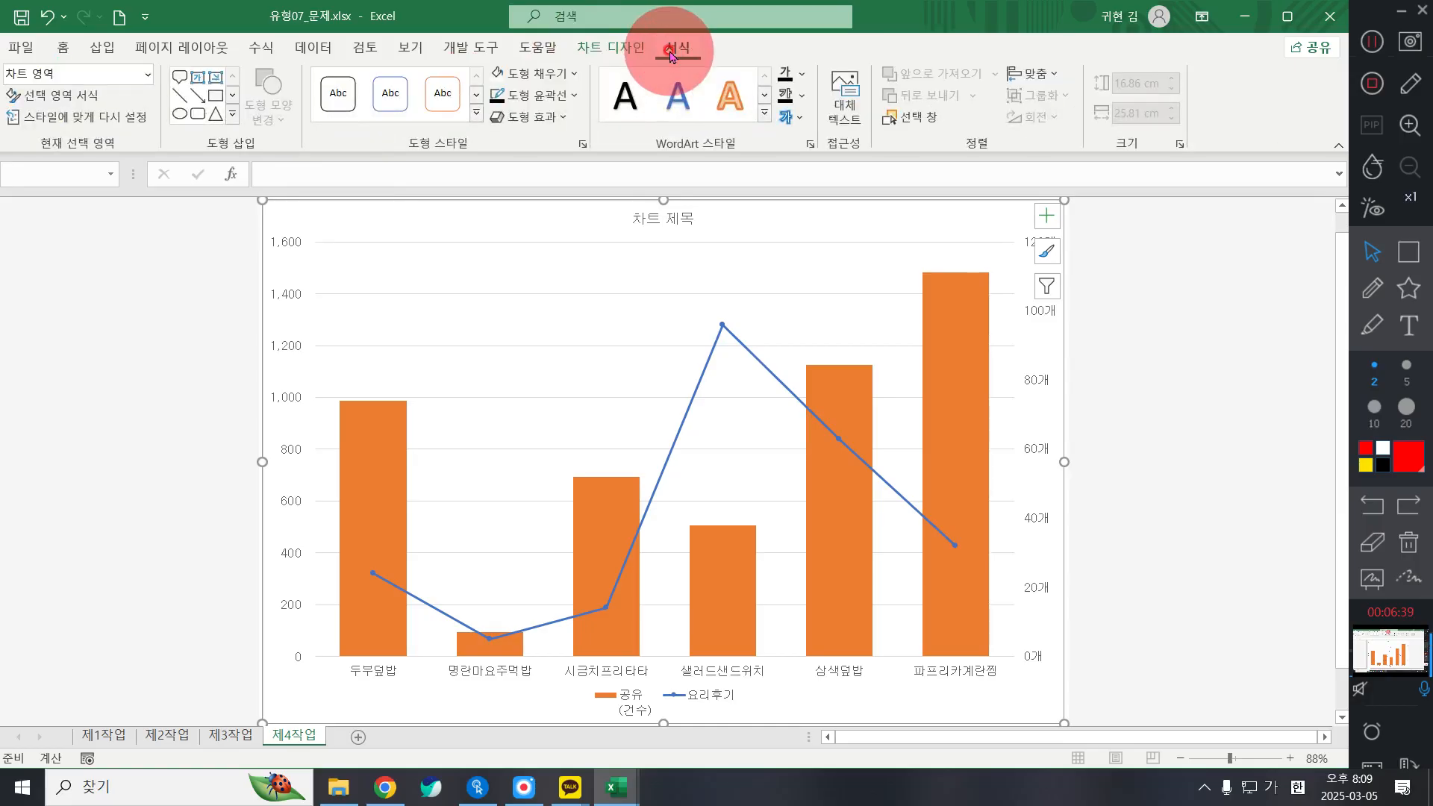
left_click(571, 73)
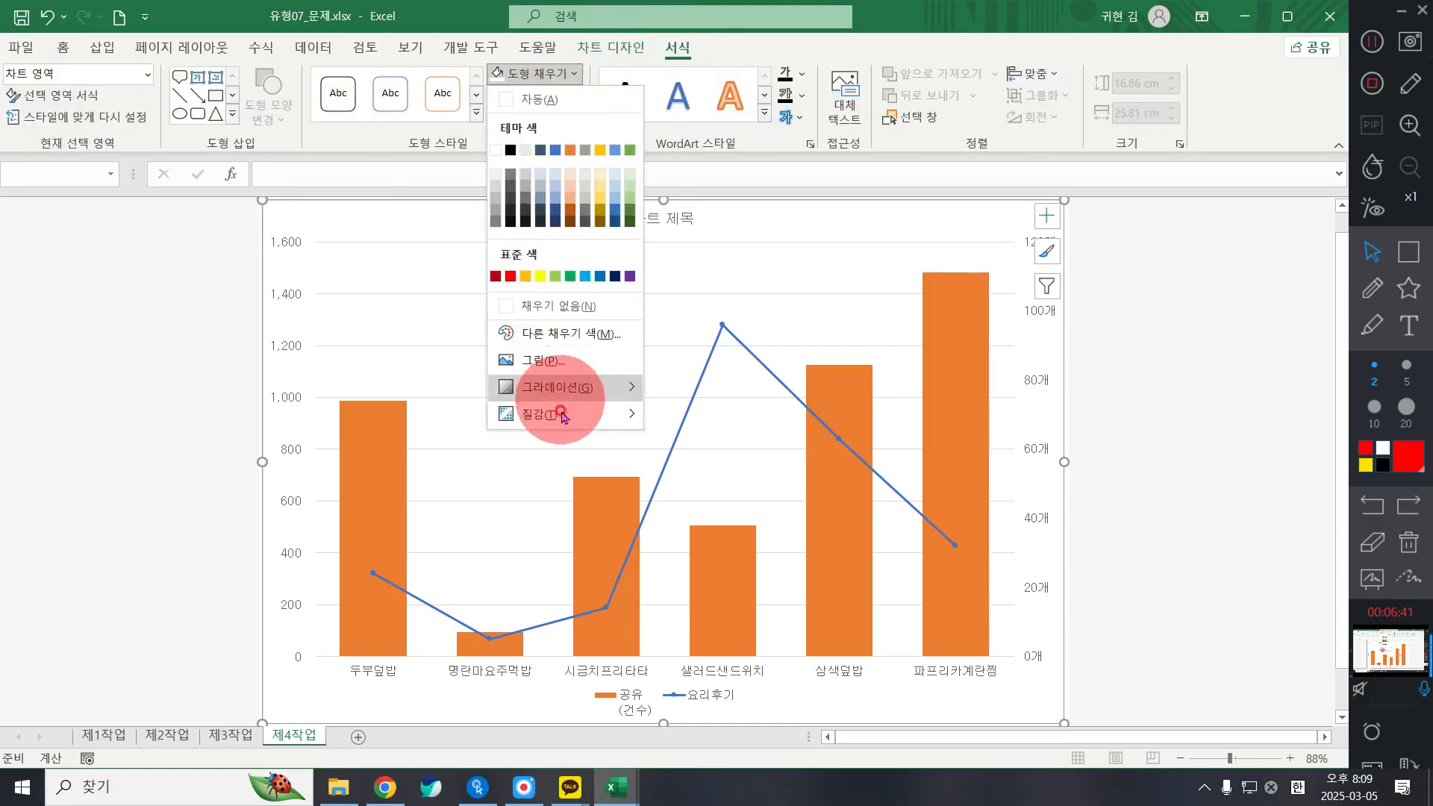
mouse_move(561, 416)
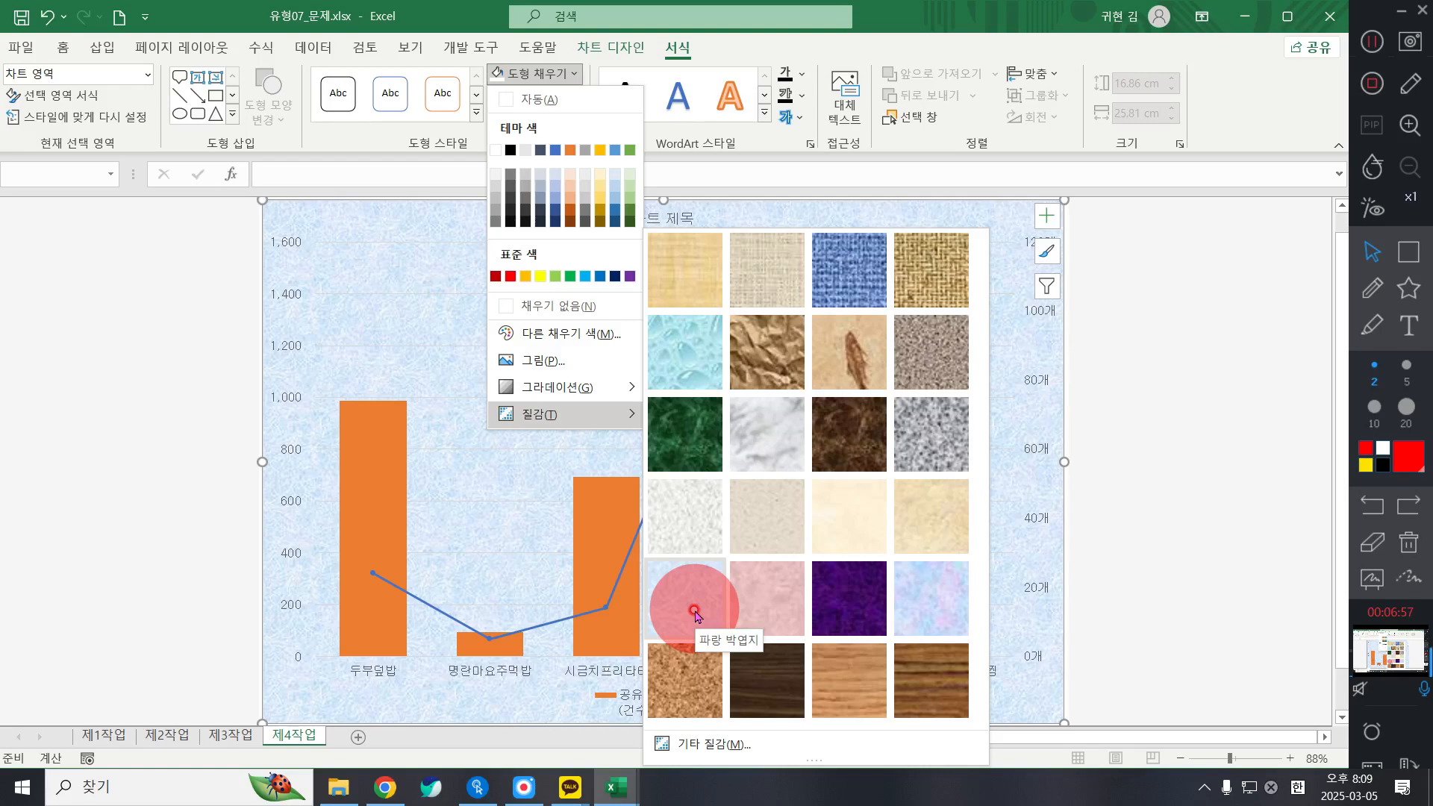
left_click(695, 614)
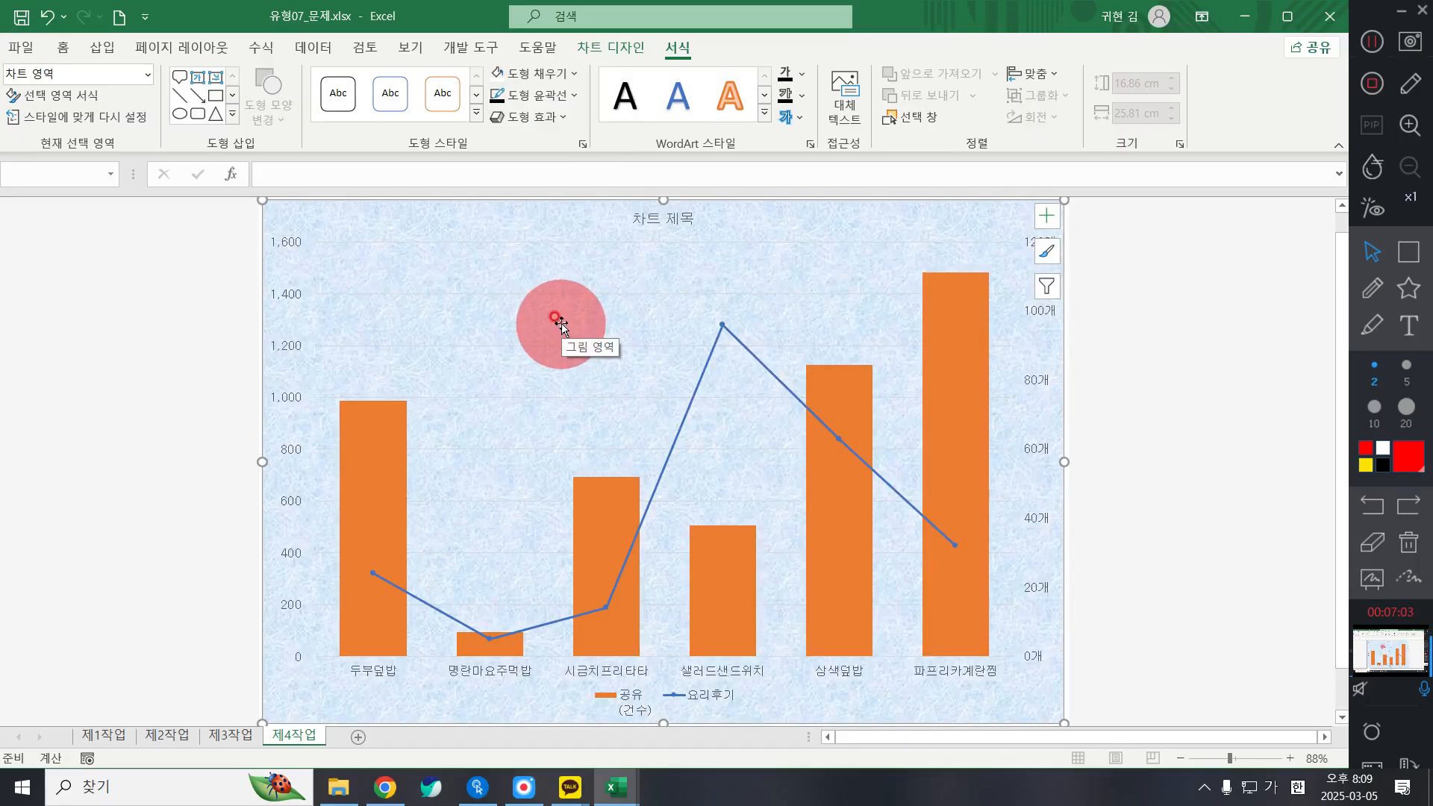
Fill the plot area (그림 영역) with solid white
left_click(561, 322)
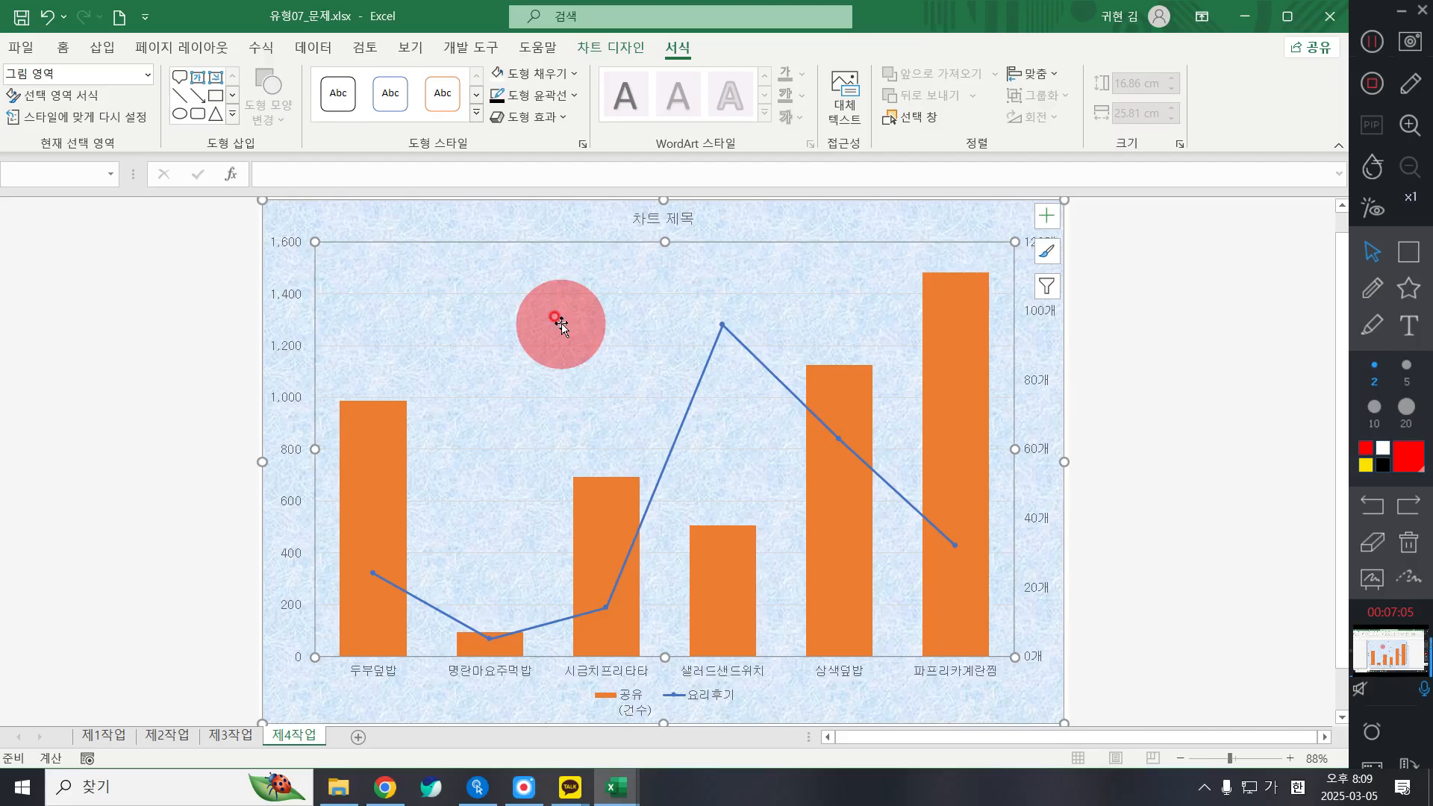
left_click(531, 73)
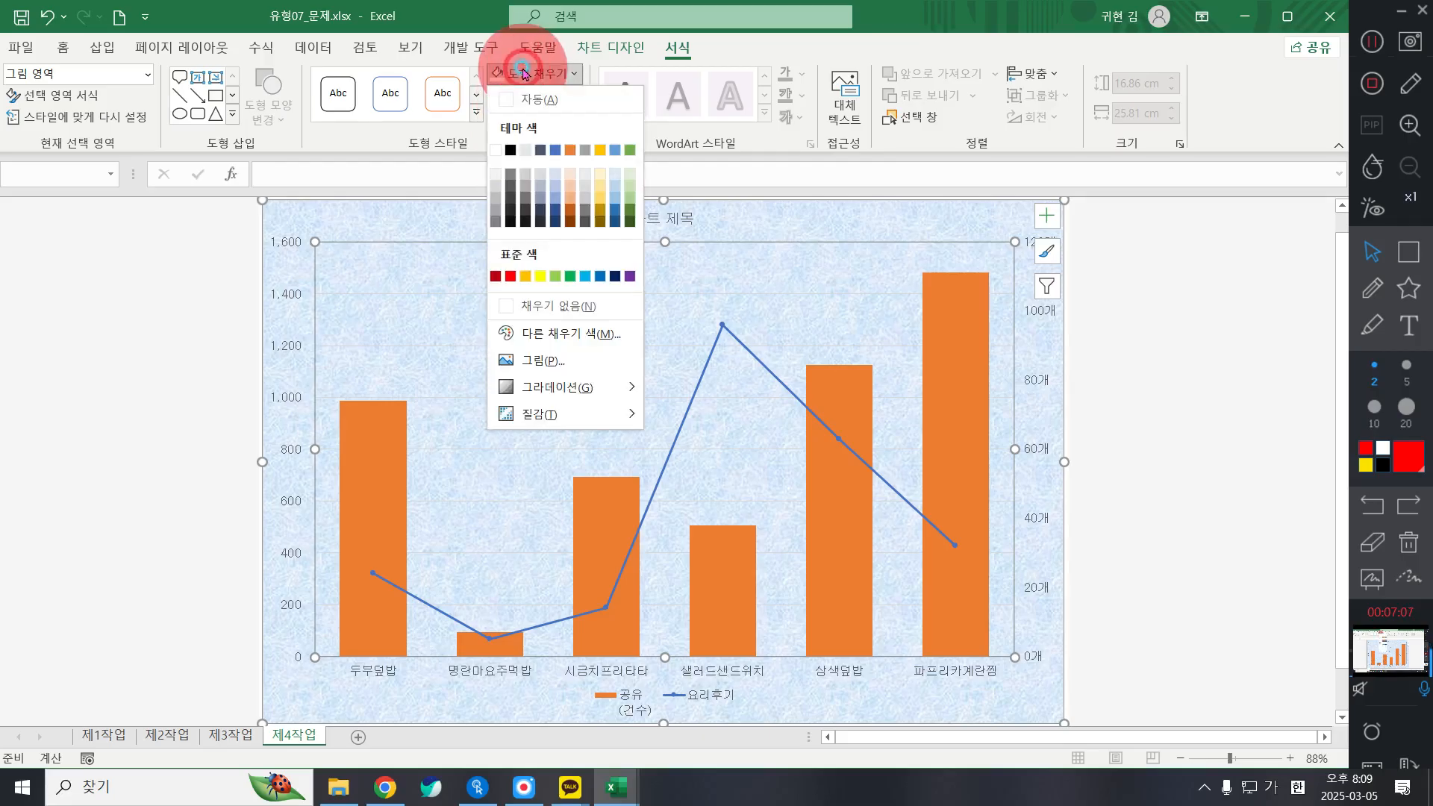
left_click(495, 152)
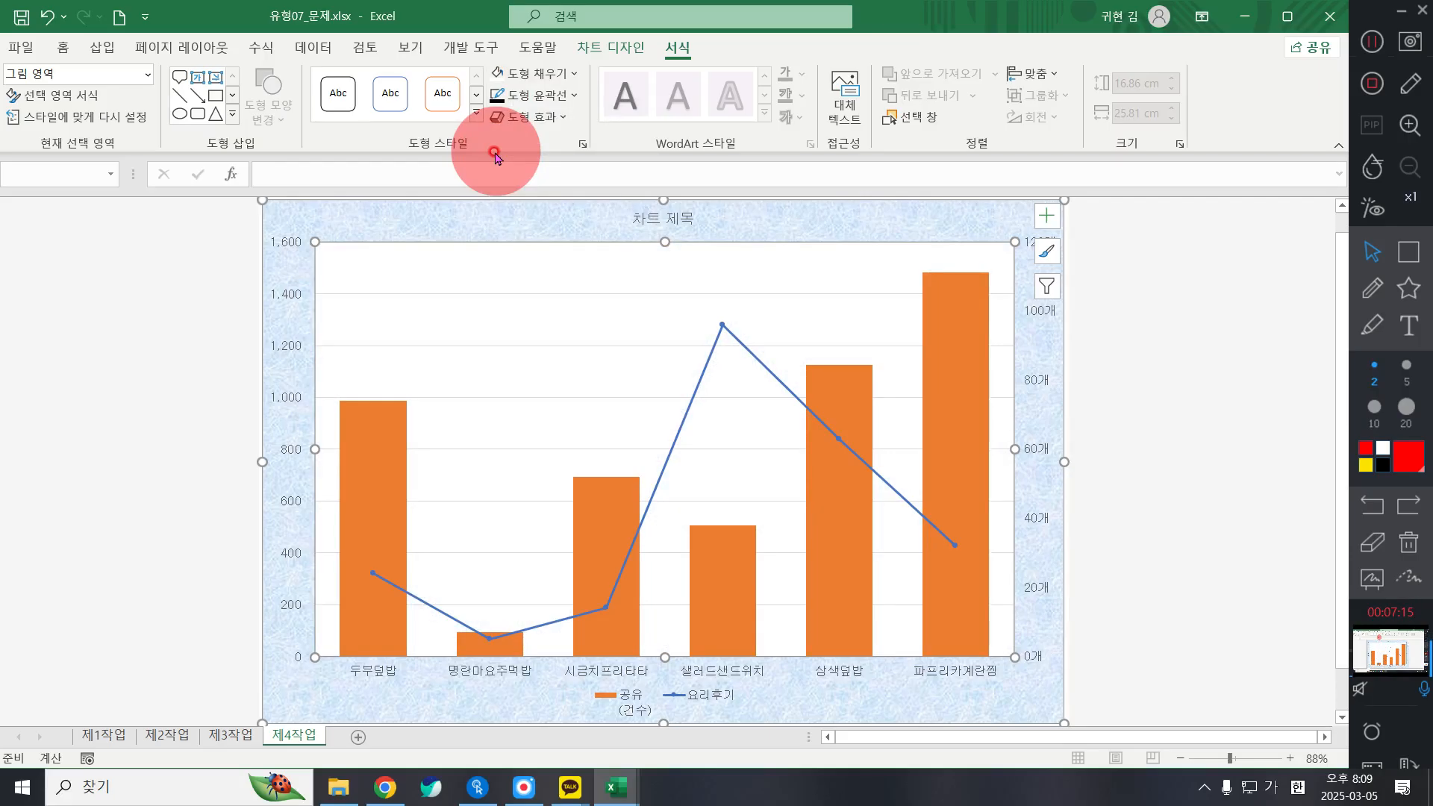
Give the chart title a white fill and a black outline
left_click(664, 220)
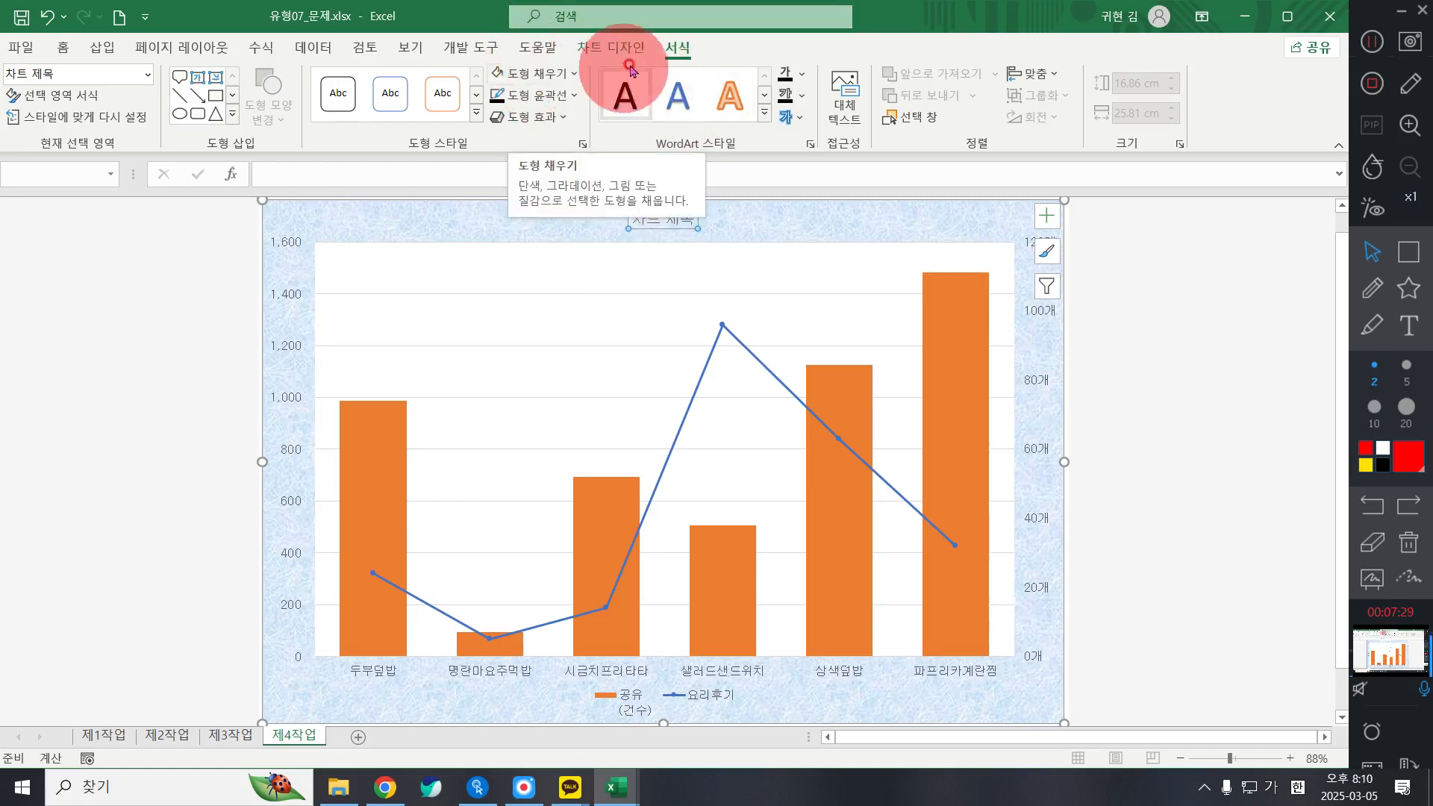
left_click(526, 74)
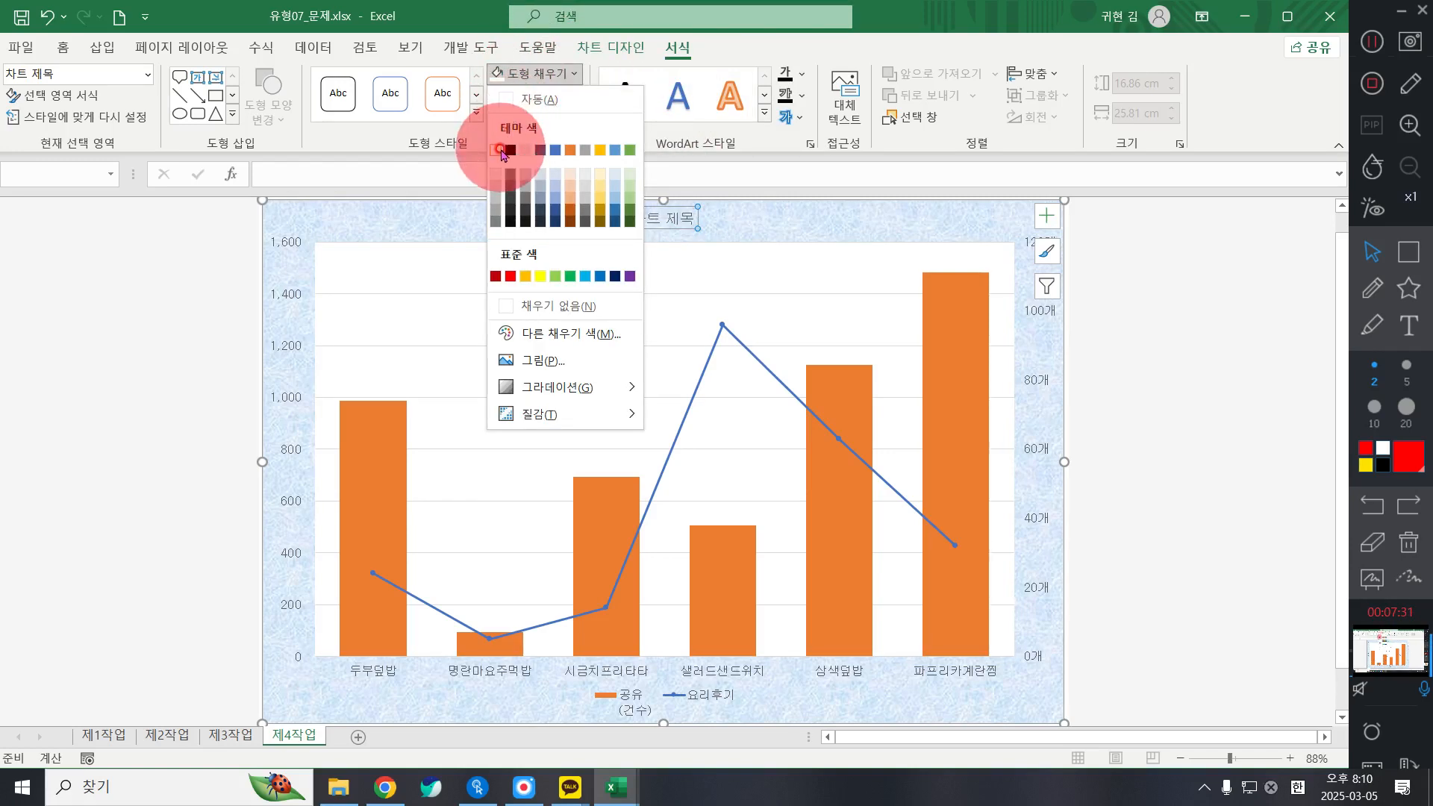
left_click(507, 105)
left_click(507, 91)
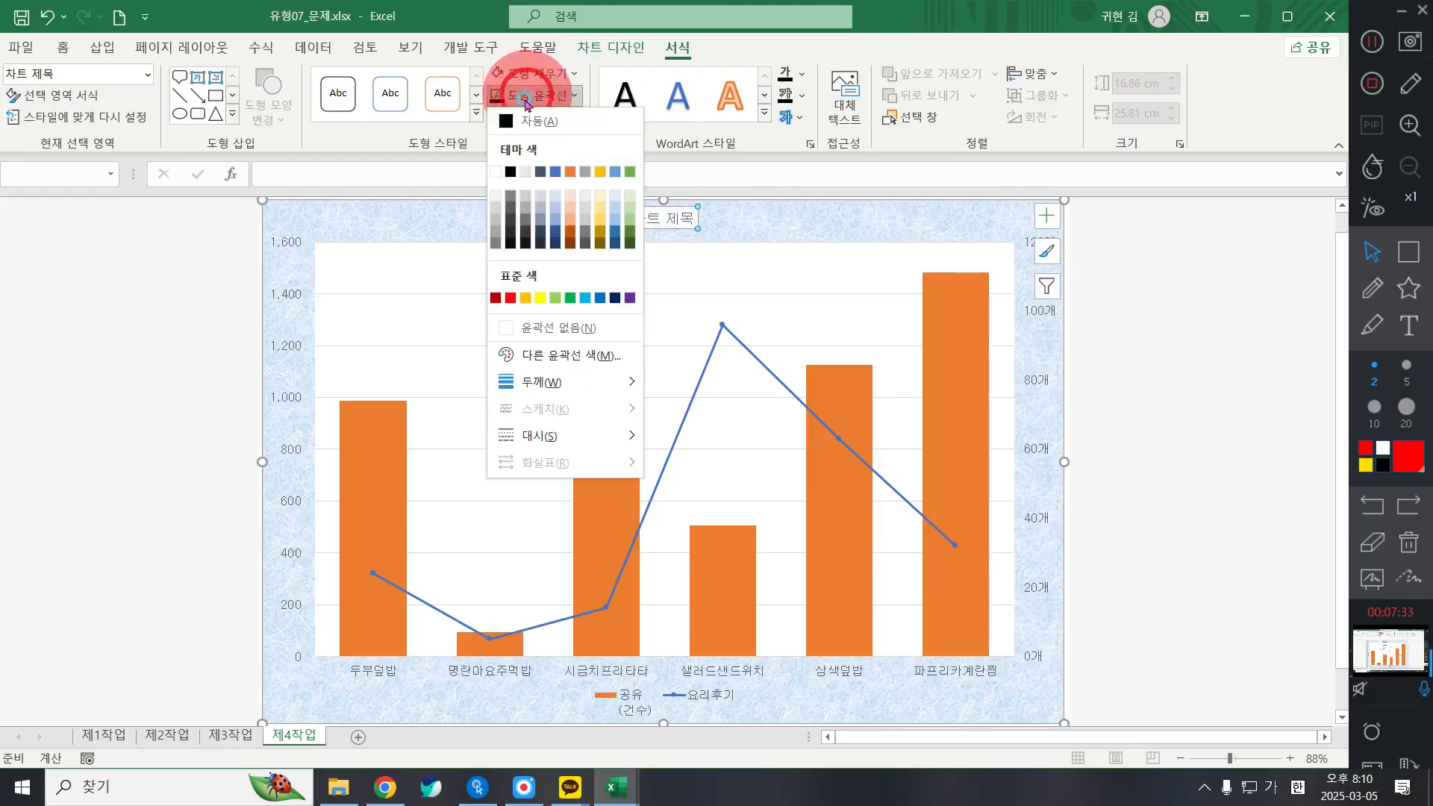
left_click(509, 167)
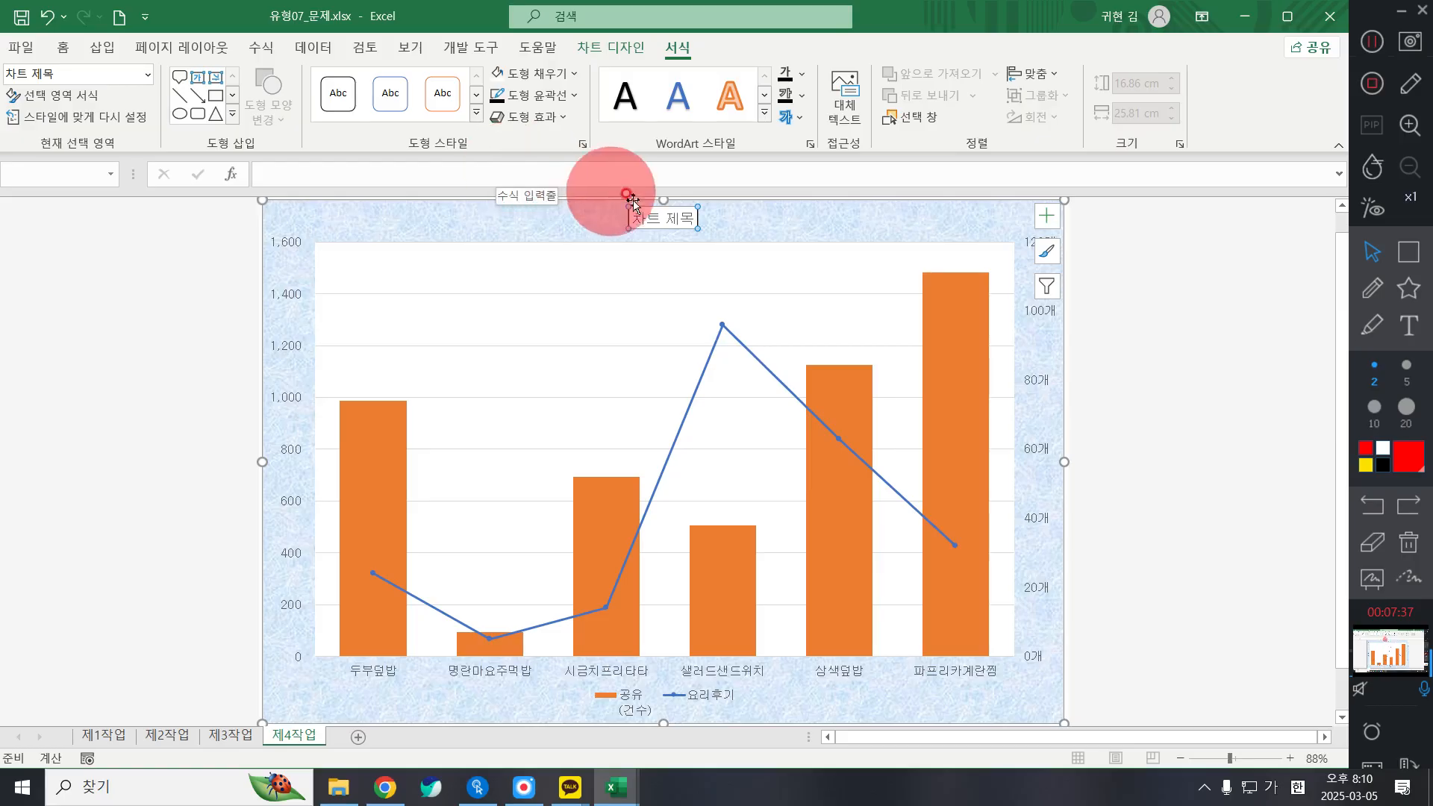
Set the chart title's font size to 20 and make it bold
left_click(64, 48)
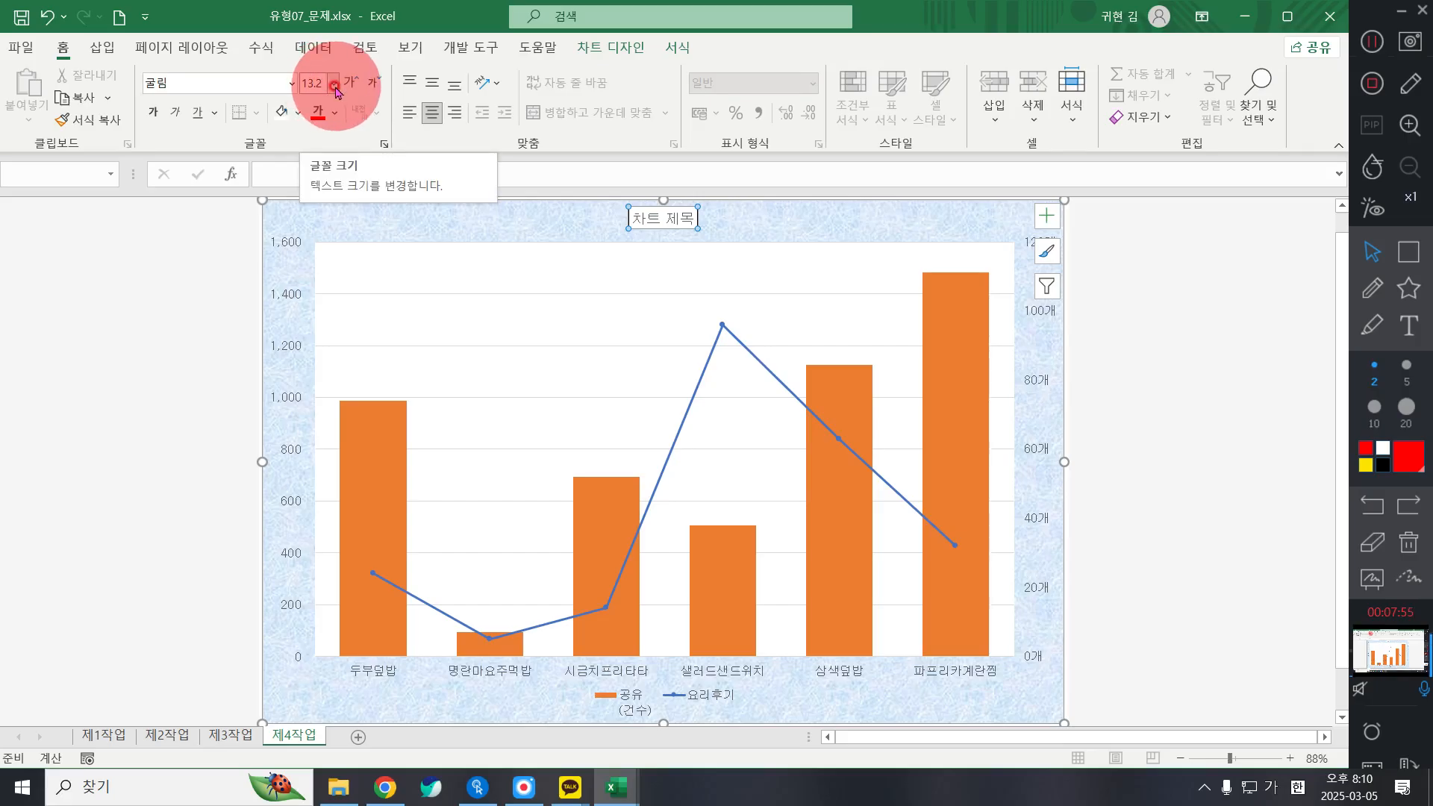
left_click(334, 86)
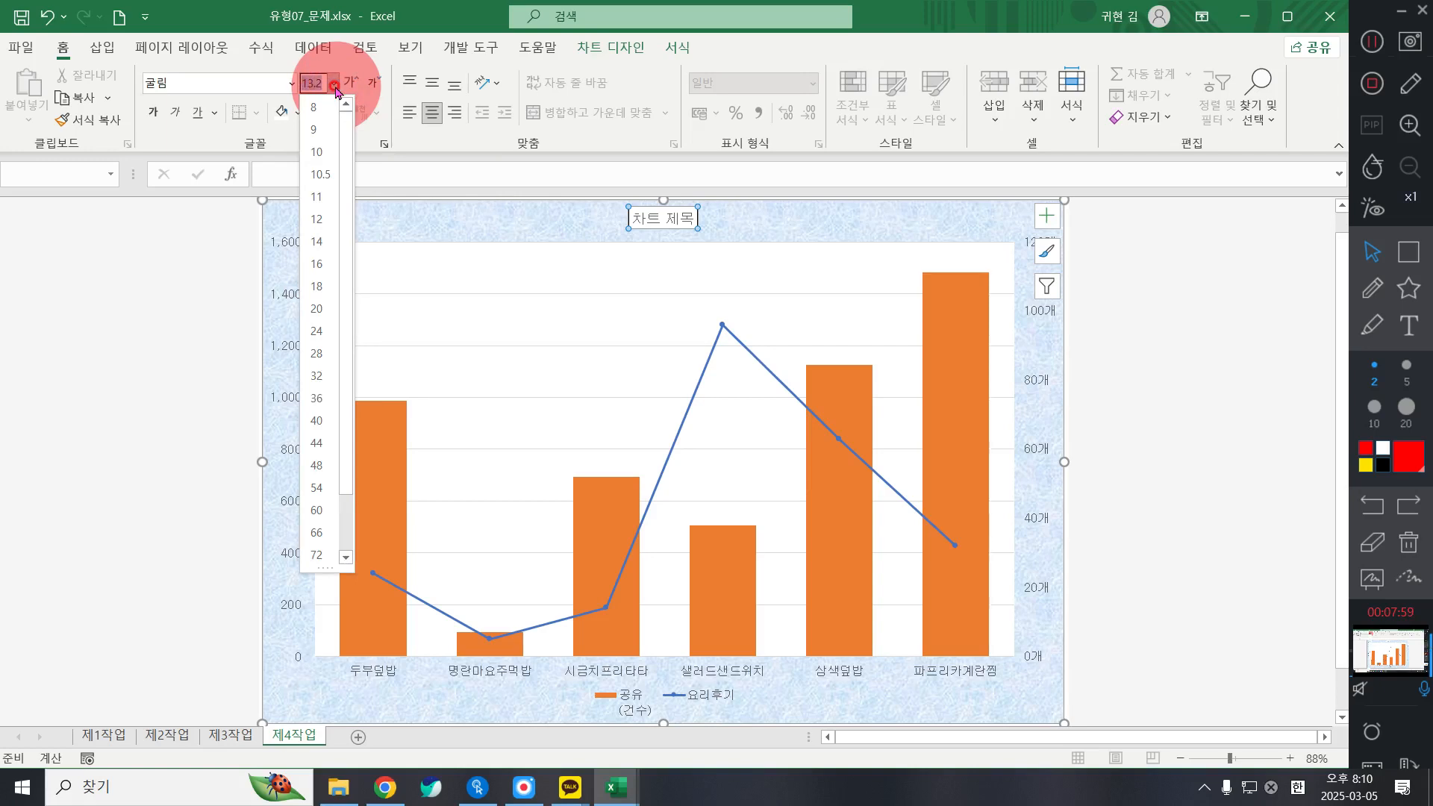
left_click(315, 306)
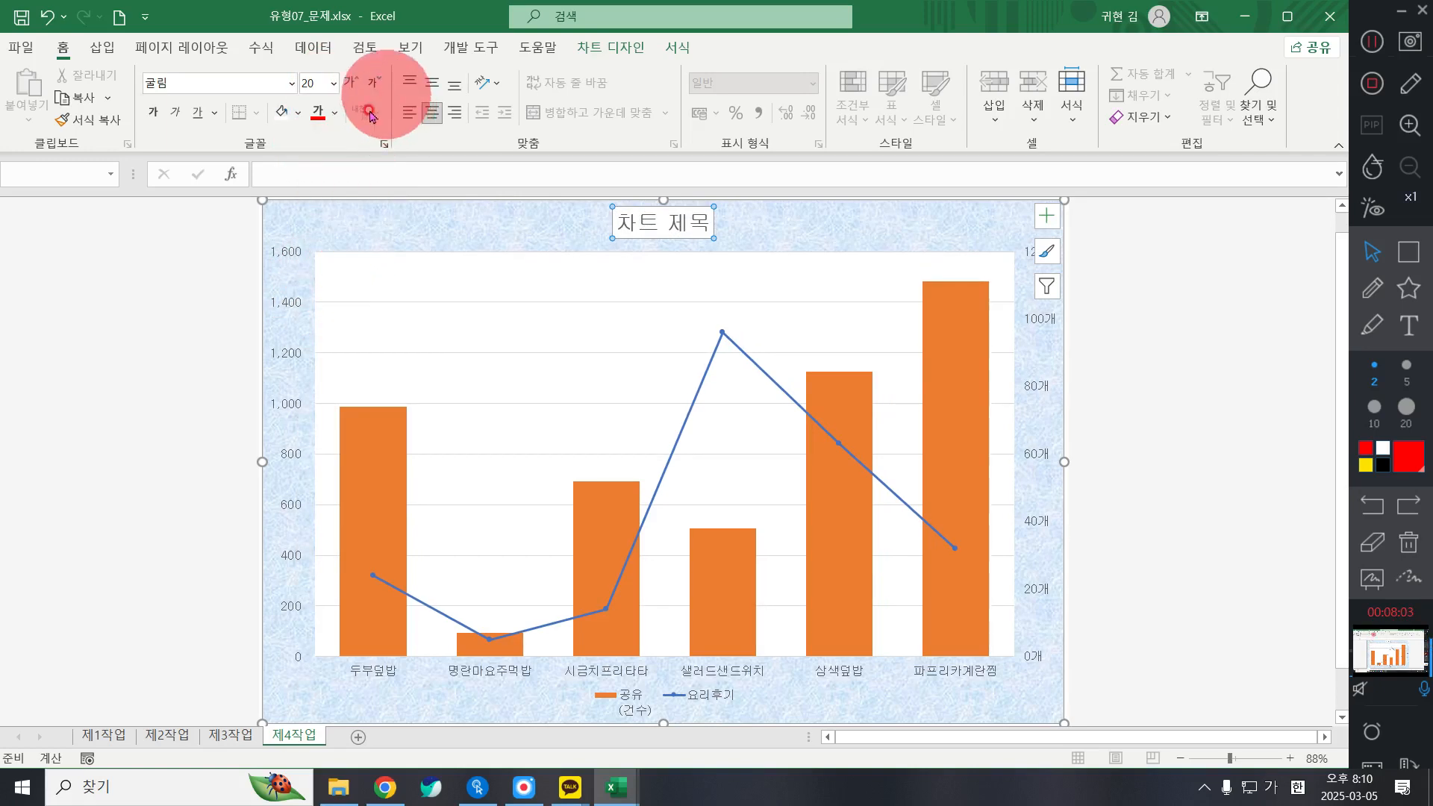
left_click(150, 108)
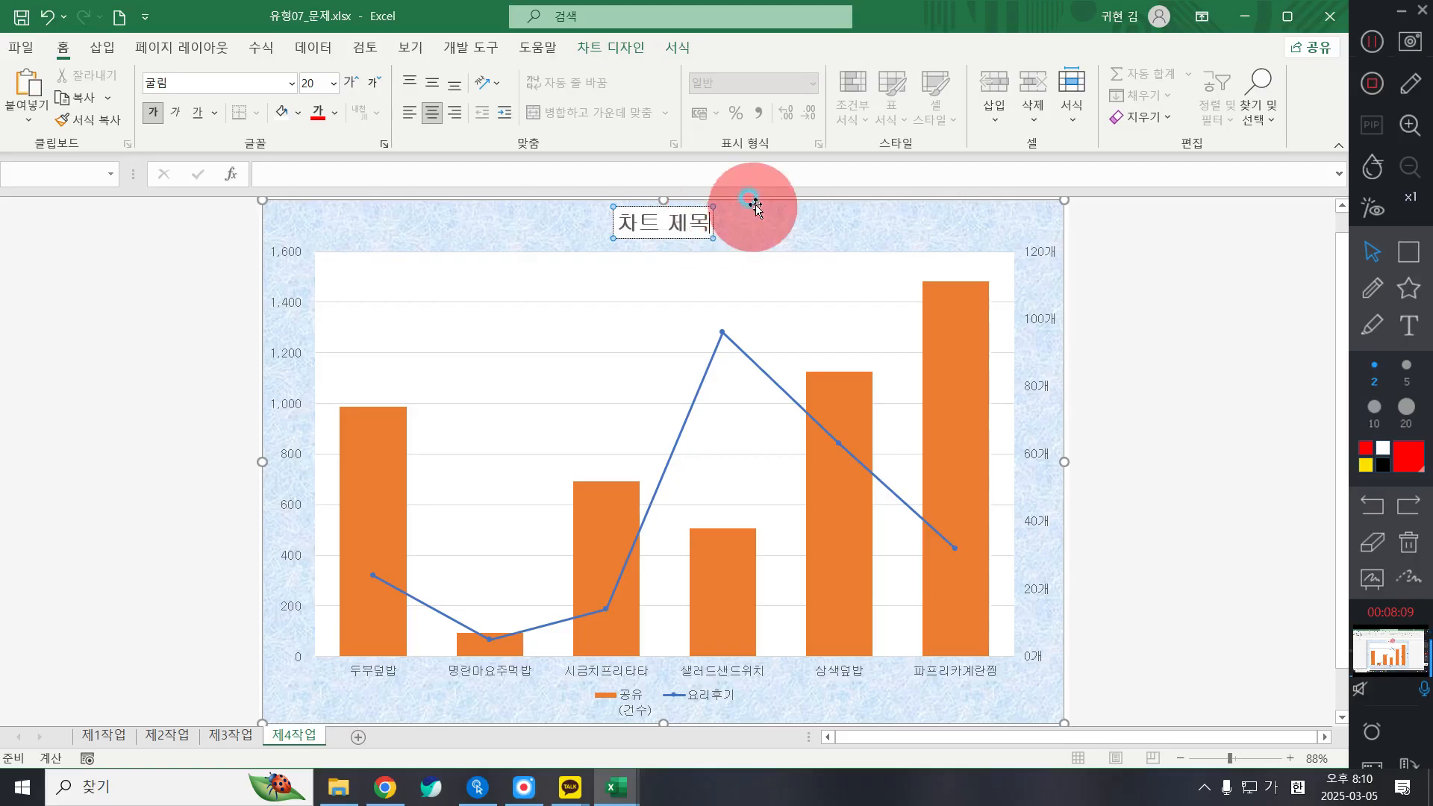
Replace the placeholder chart title with "다이어트 및 도시락 요리 현황"
key("BackSpace")
key("BackSpace")
key("BackSpace")
key("BackSpace")
key("BackSpace")
type("다이")
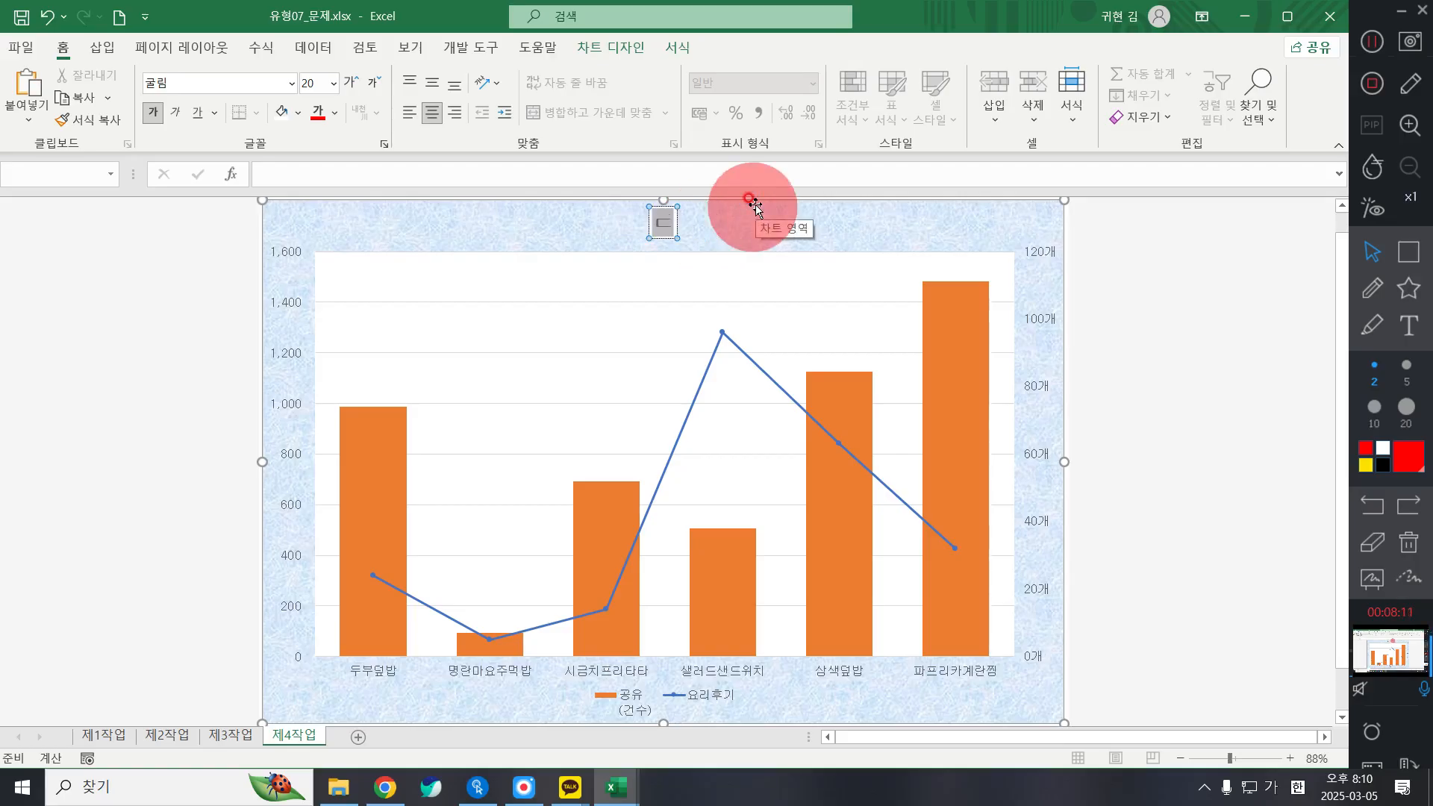
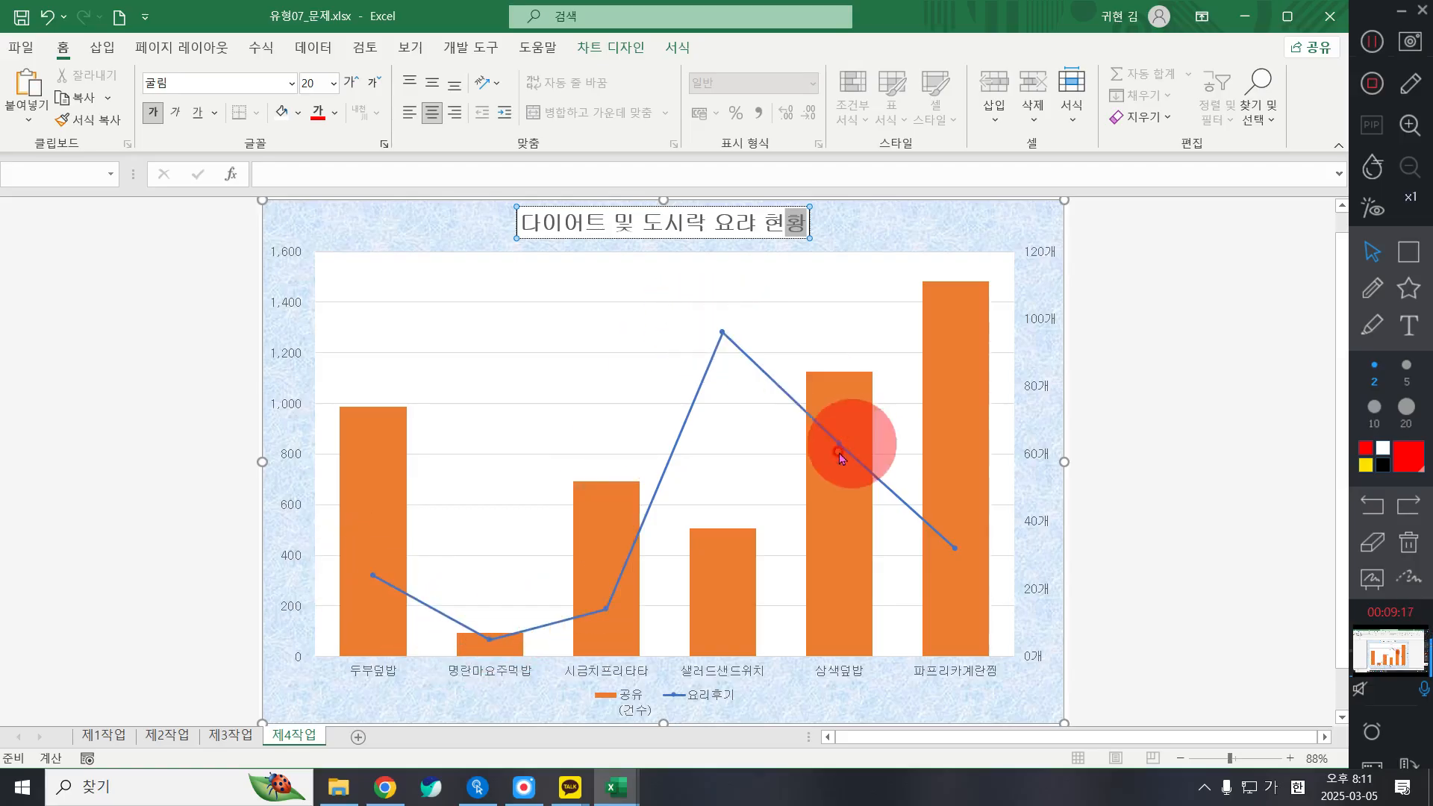
Change the 요리후기 line series' markers to the built-in square shape with size 10
right_click(723, 334)
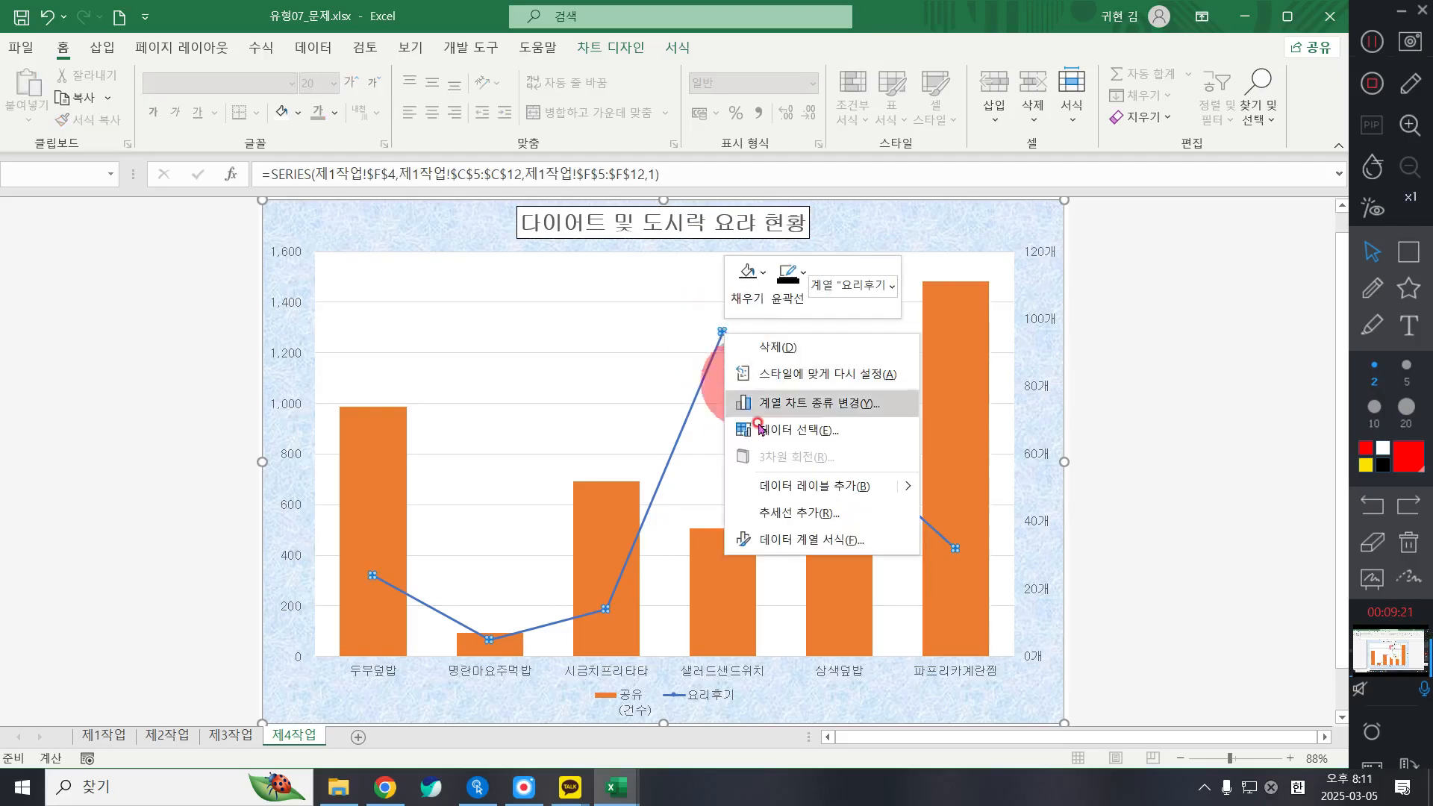
left_click(772, 542)
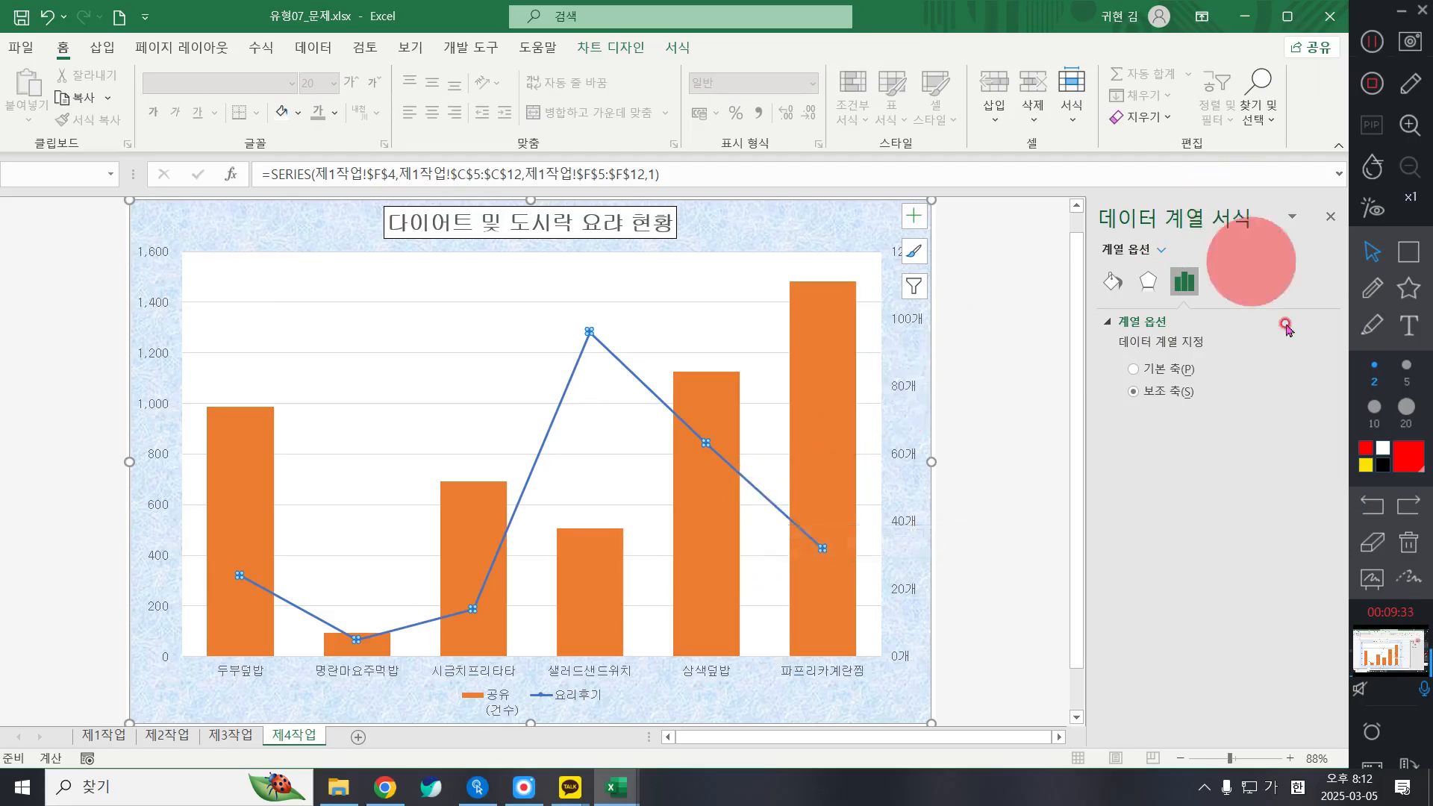
left_click(1114, 280)
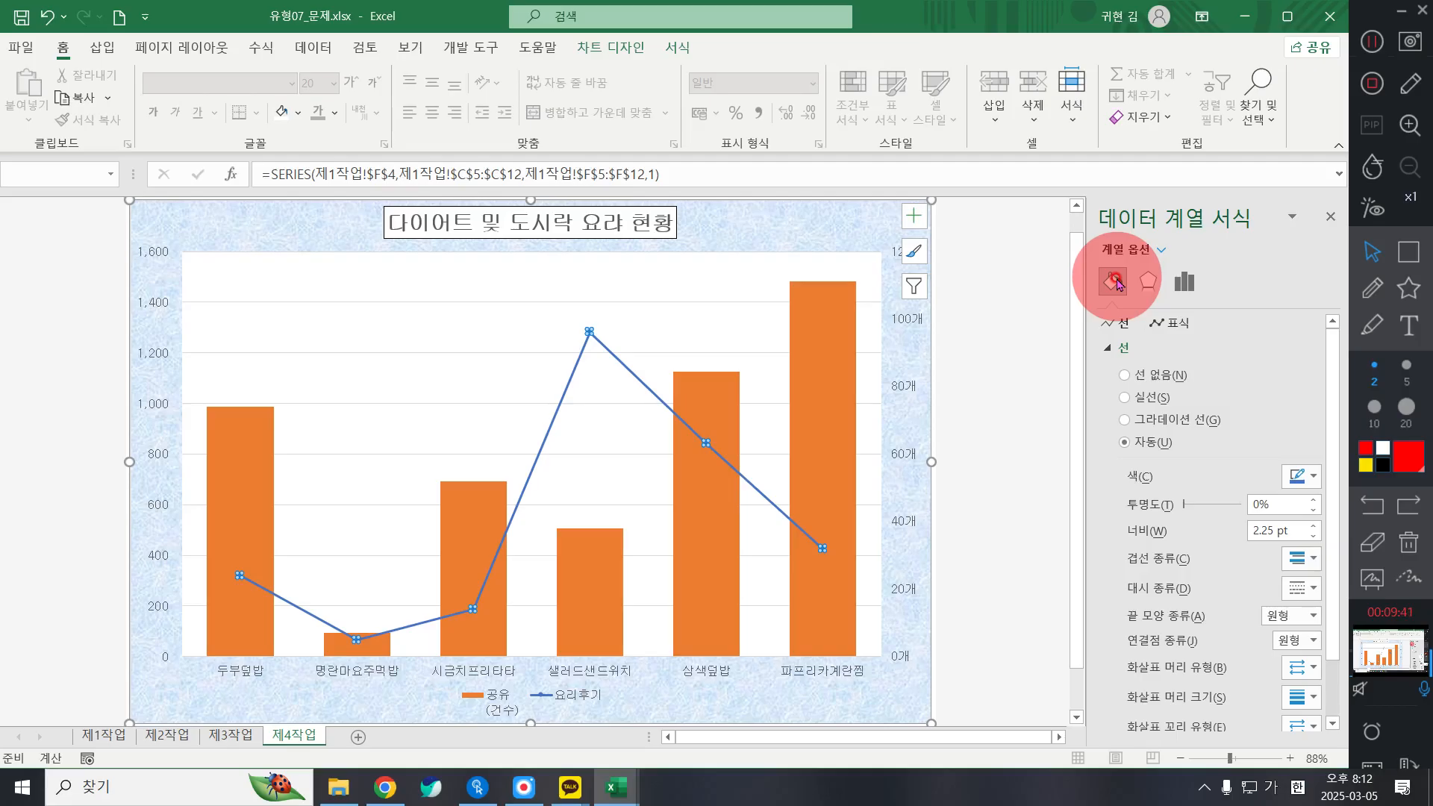
left_click(1174, 324)
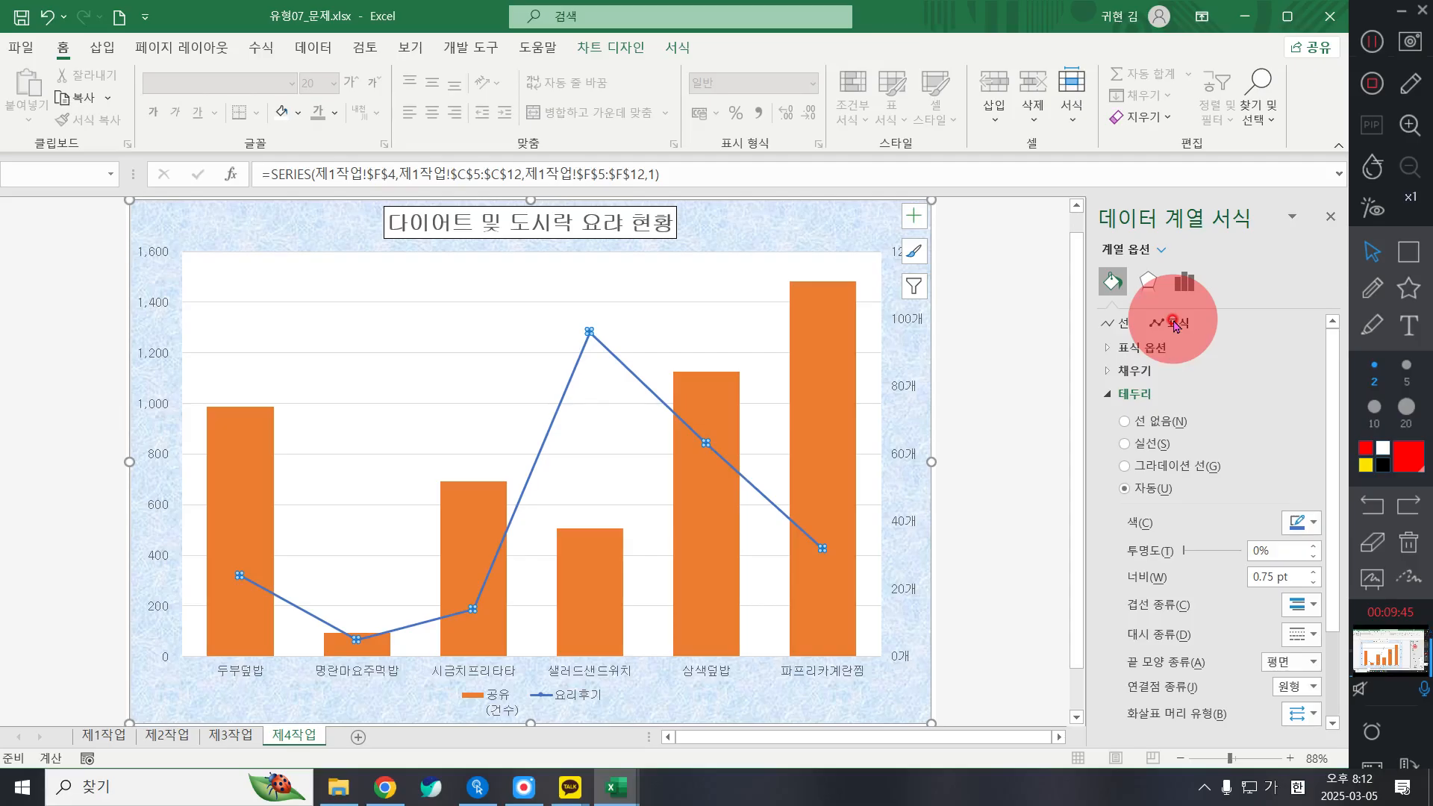
left_click(1139, 348)
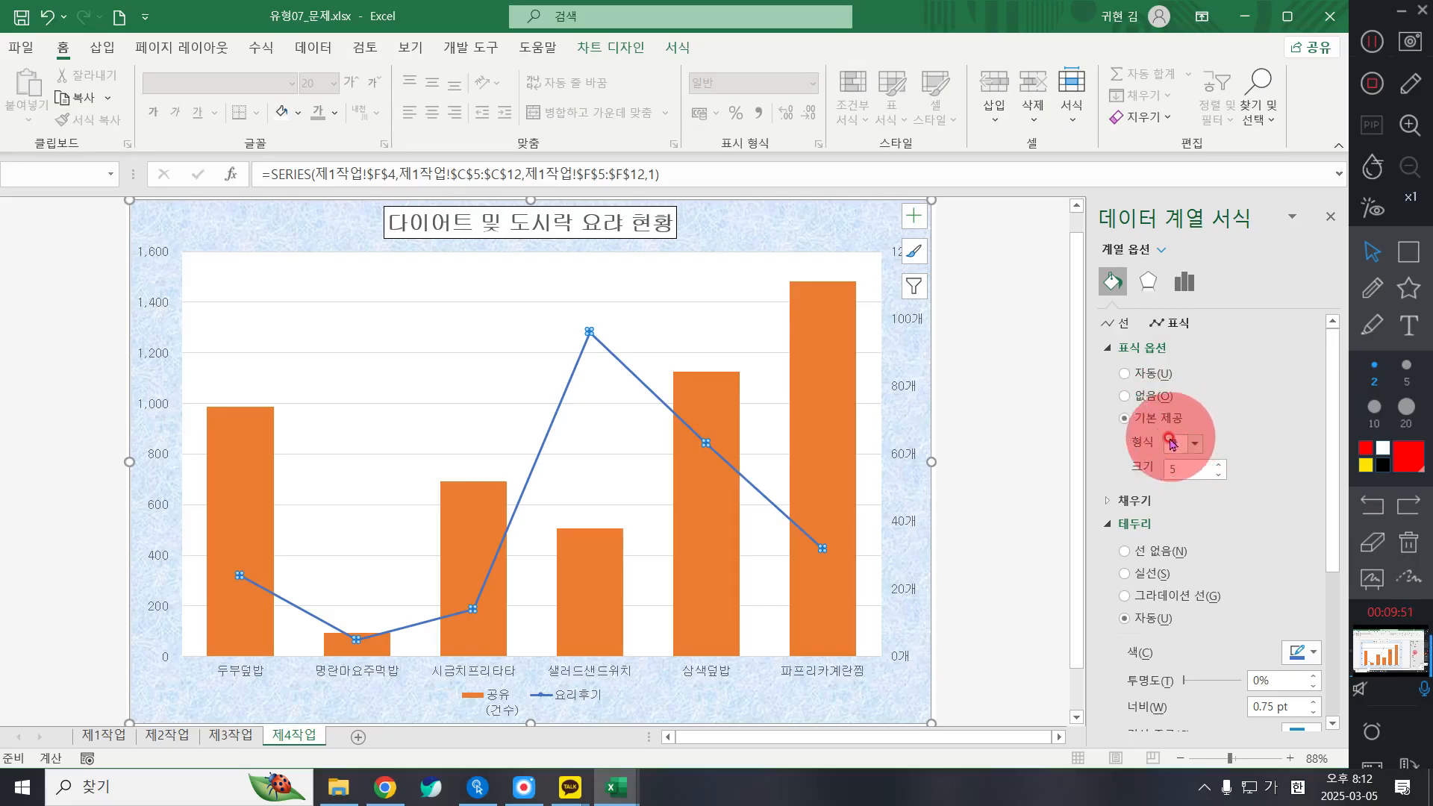
left_click(1175, 443)
left_click(1186, 516)
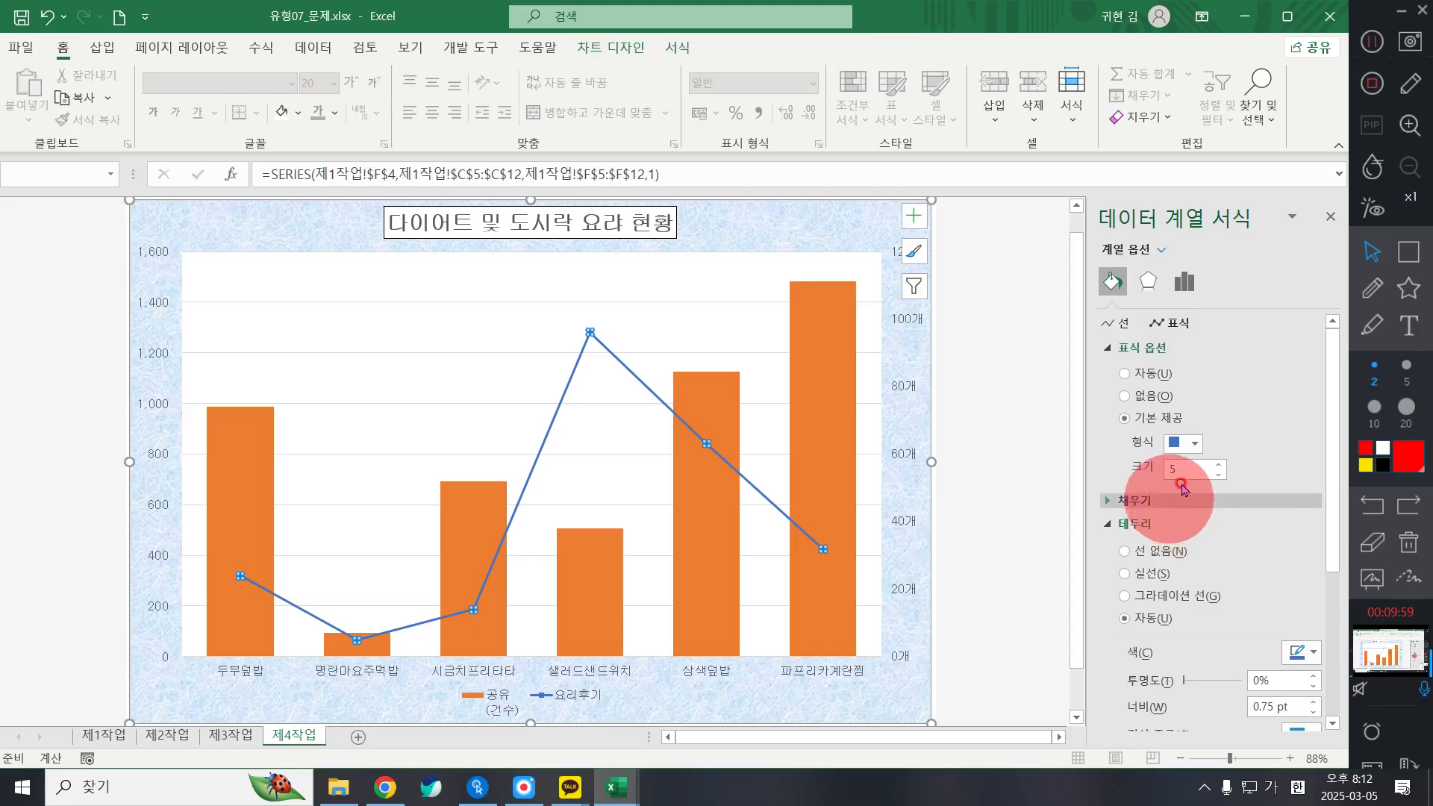
left_click(1218, 466)
left_click(1218, 465)
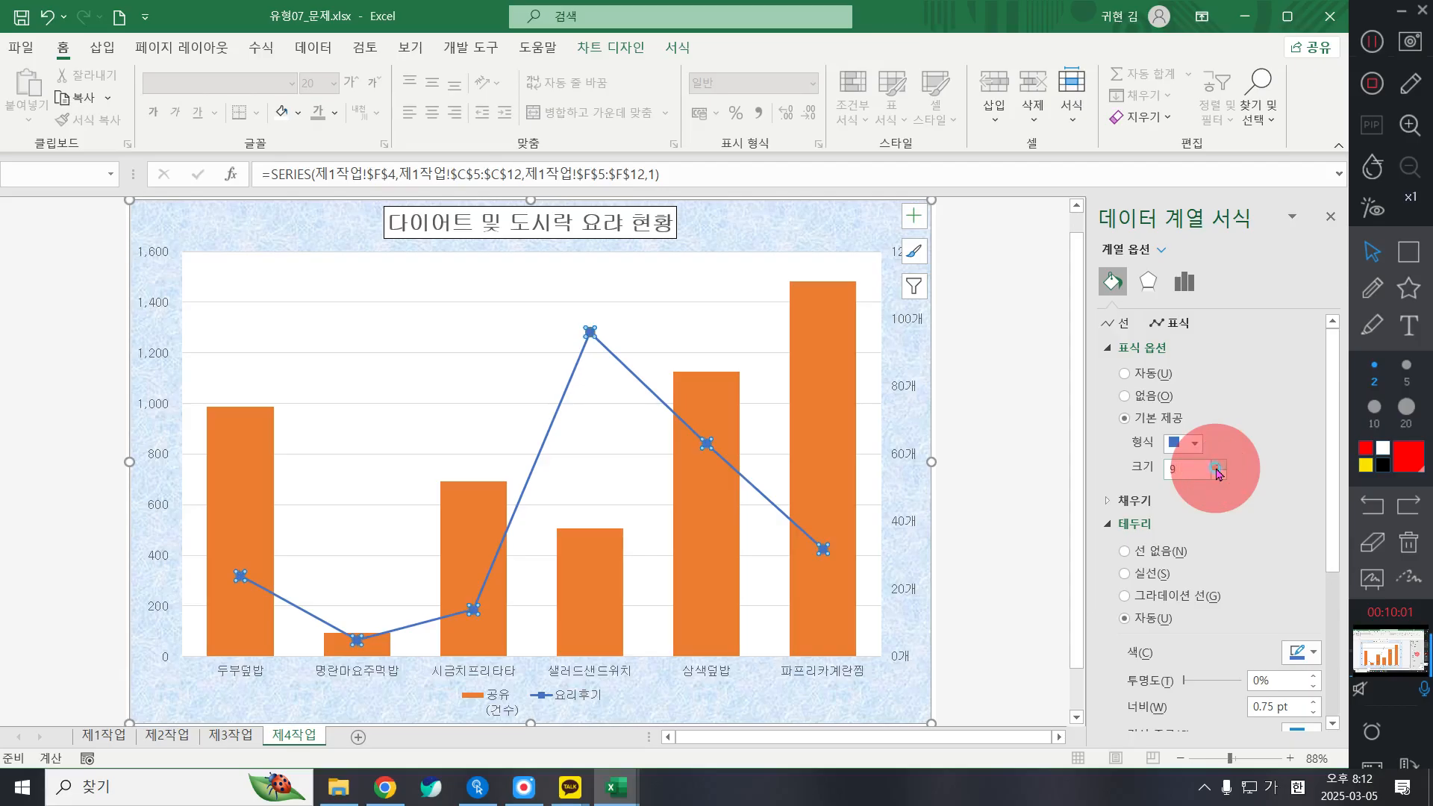
left_click(1218, 465)
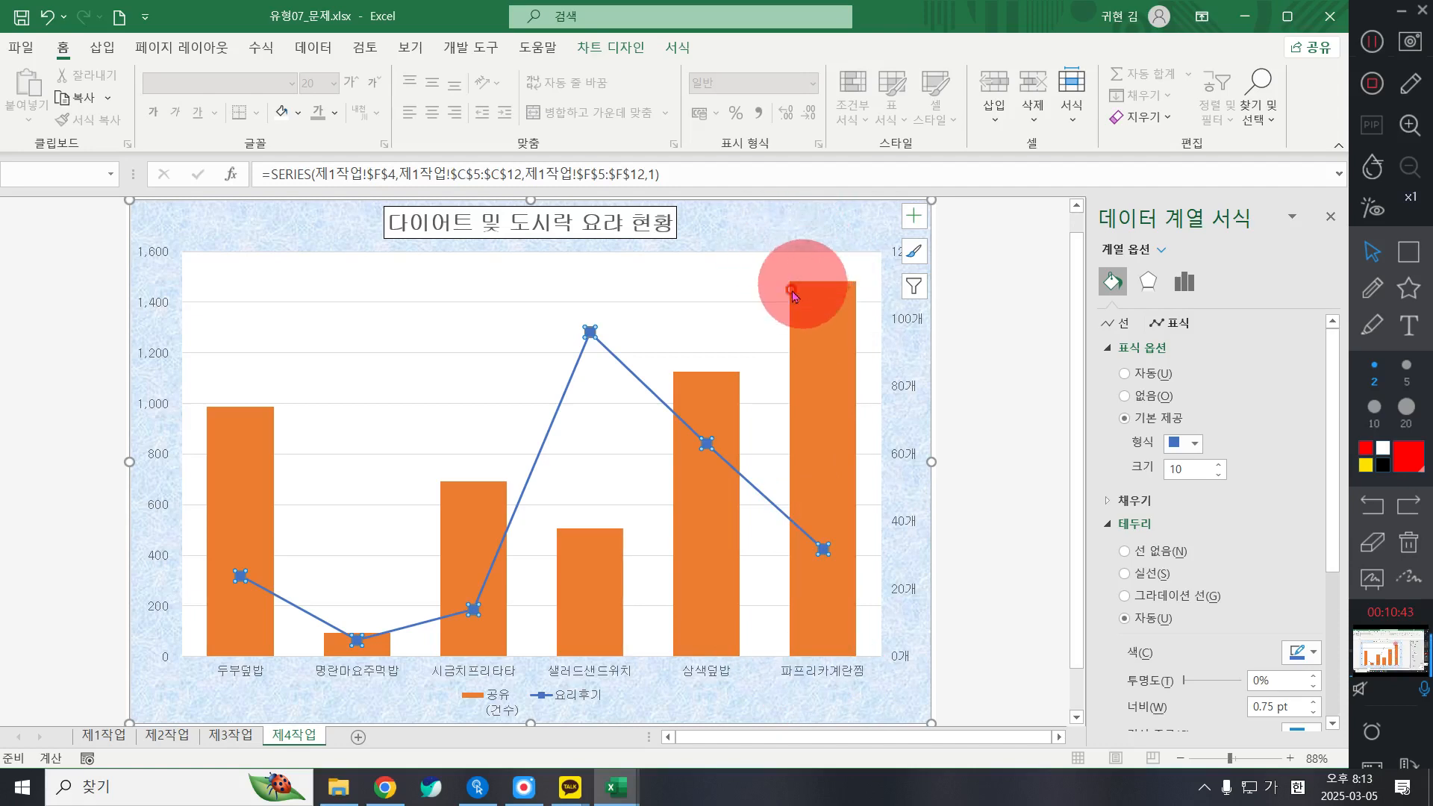
Add a data label to only the 파프리카계란찜 column of the 공유(건수) series
left_click(825, 359)
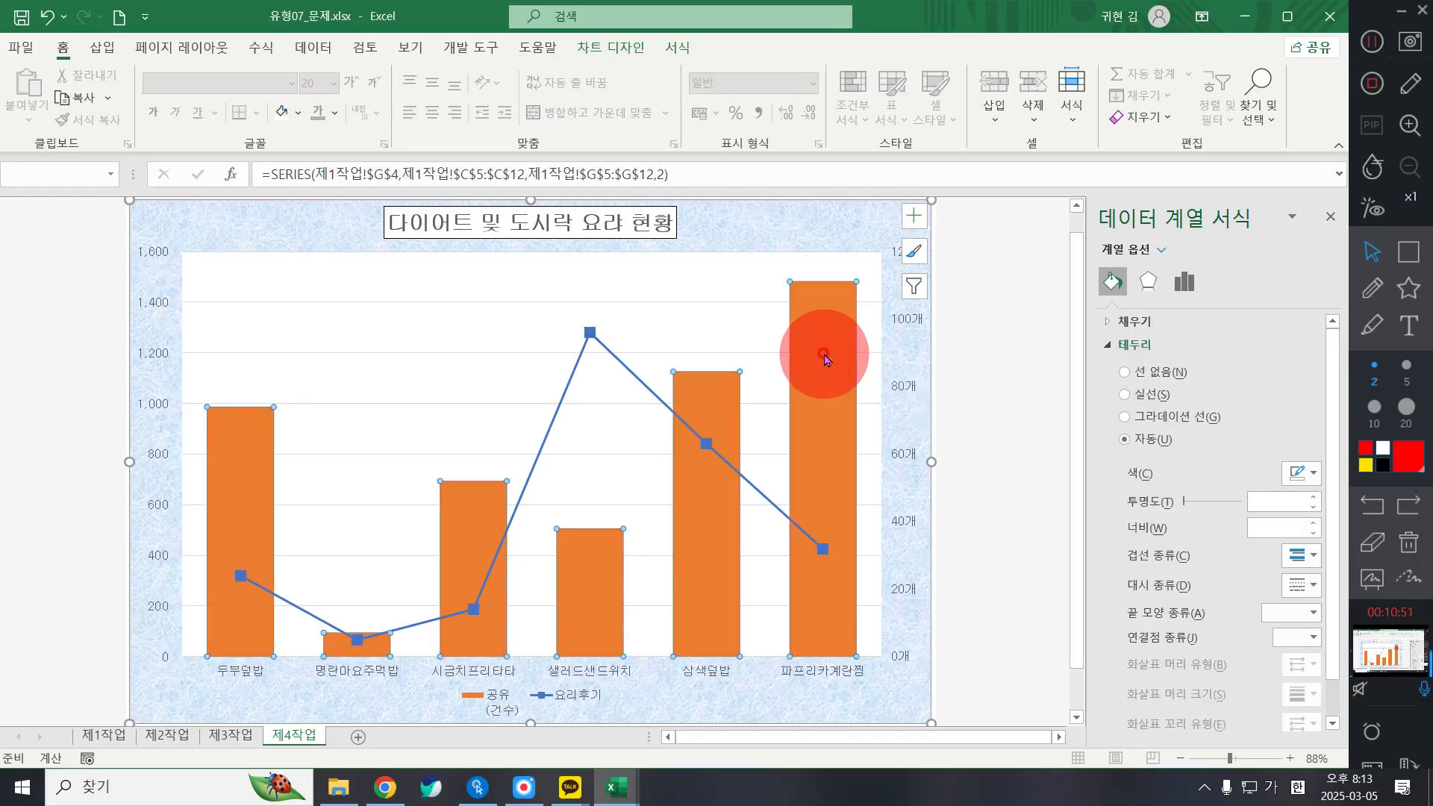
left_click(825, 357)
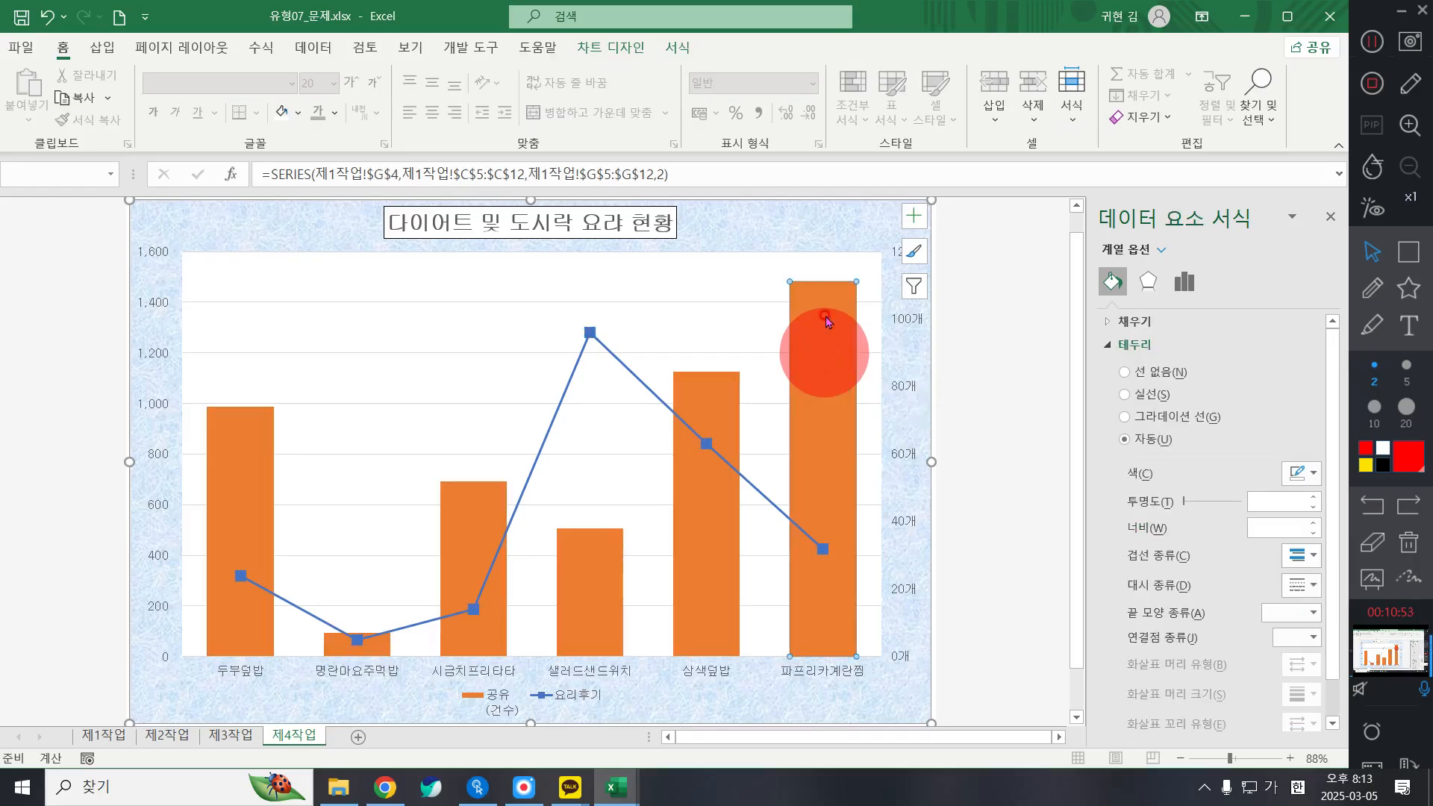
left_click(829, 232)
left_click(806, 394)
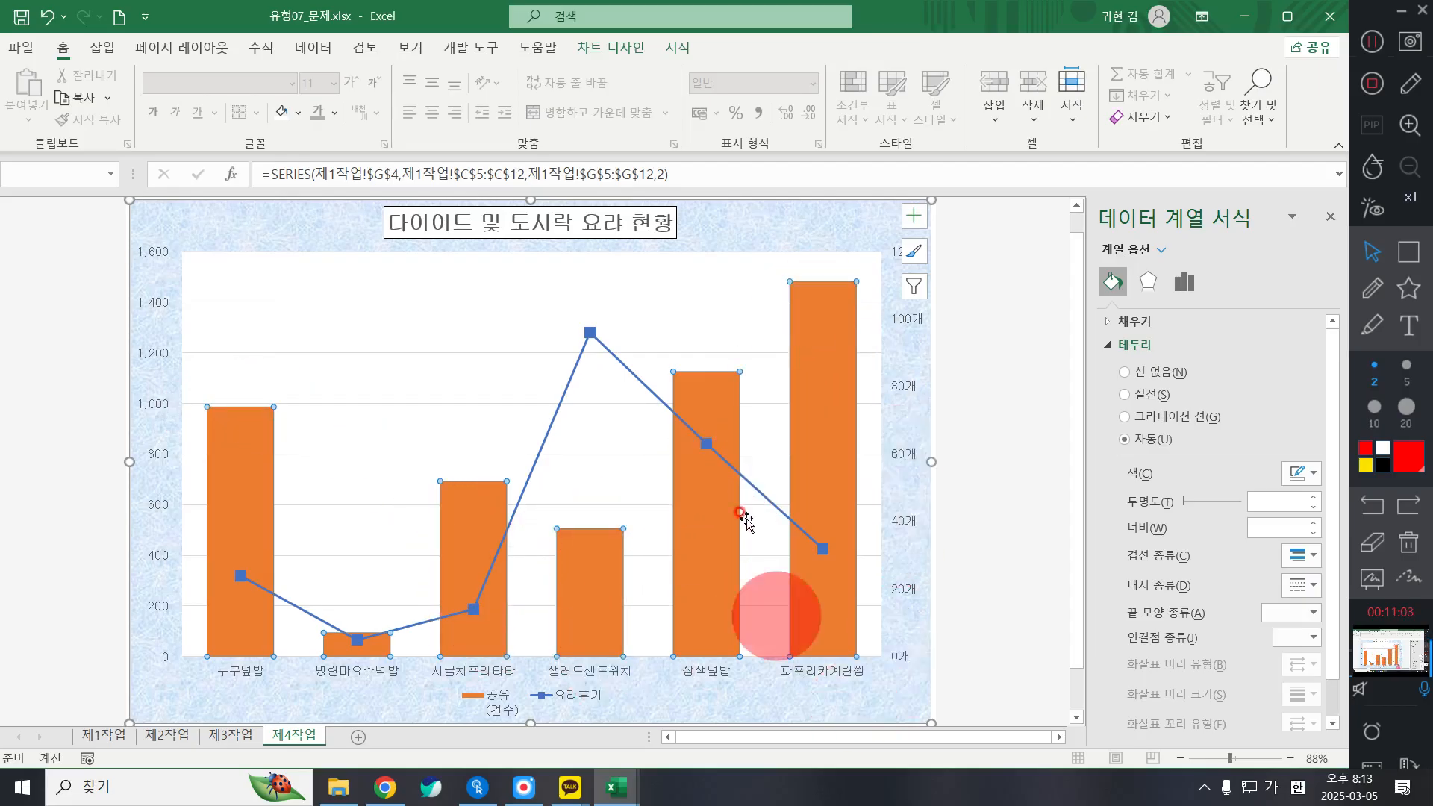
left_click(817, 322)
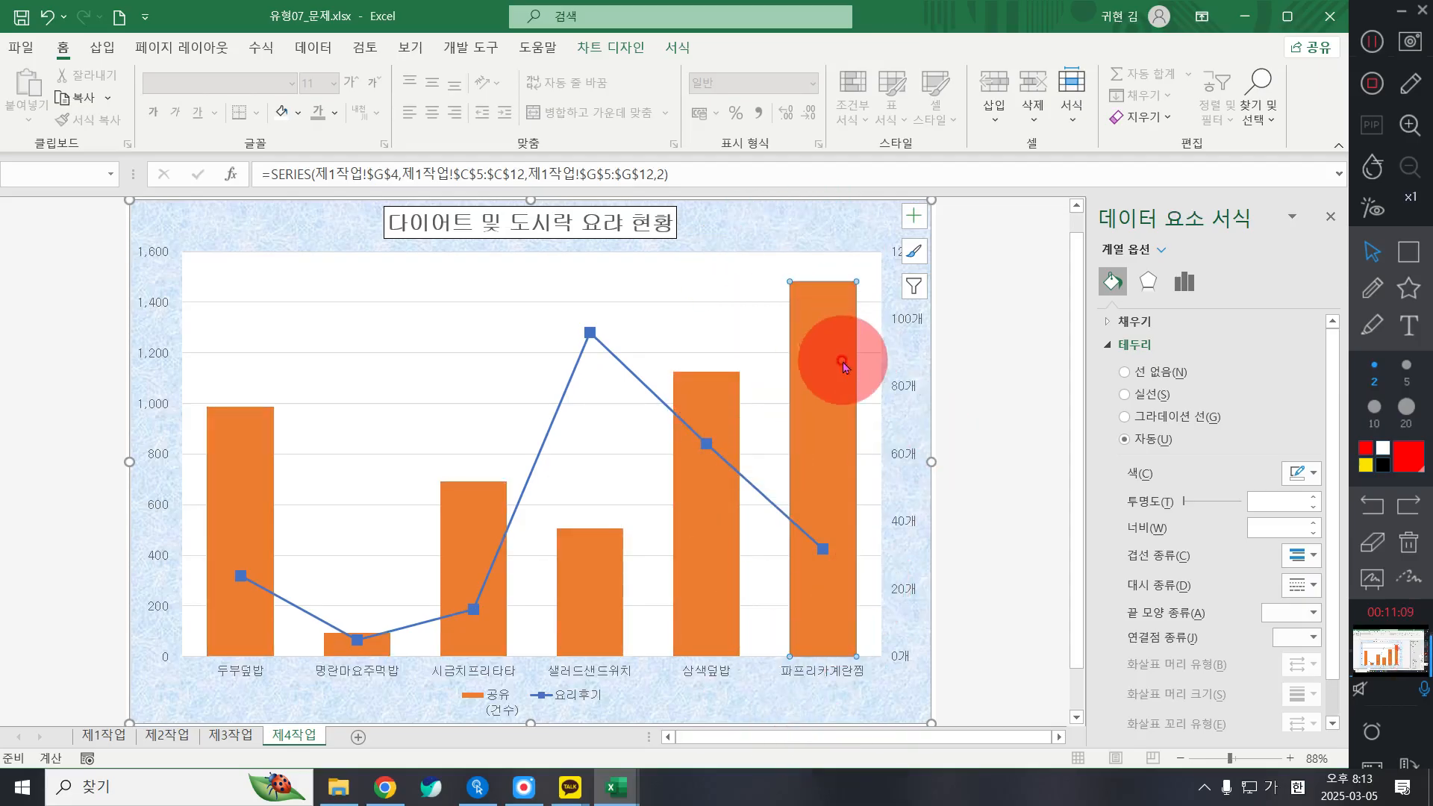
right_click(819, 364)
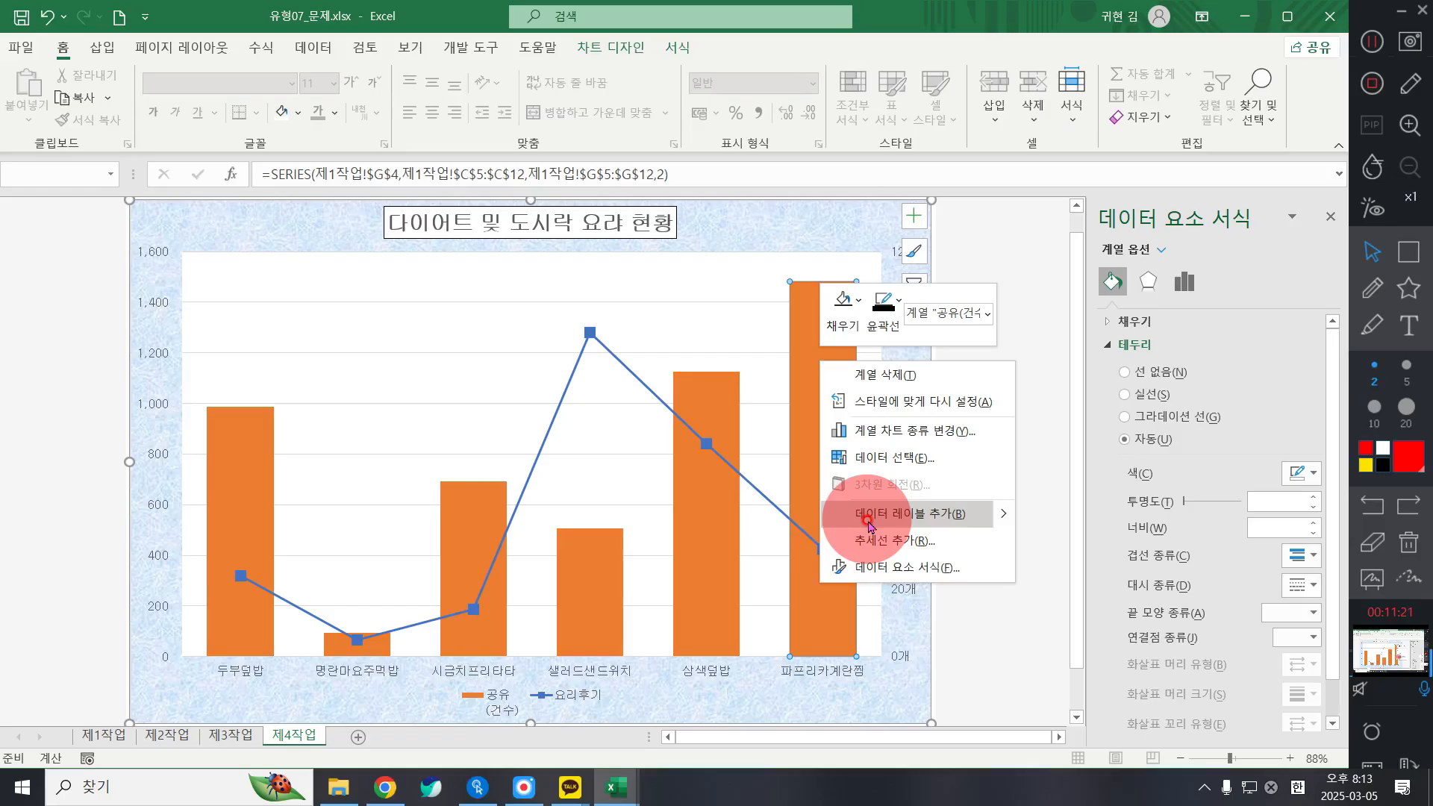
left_click(869, 523)
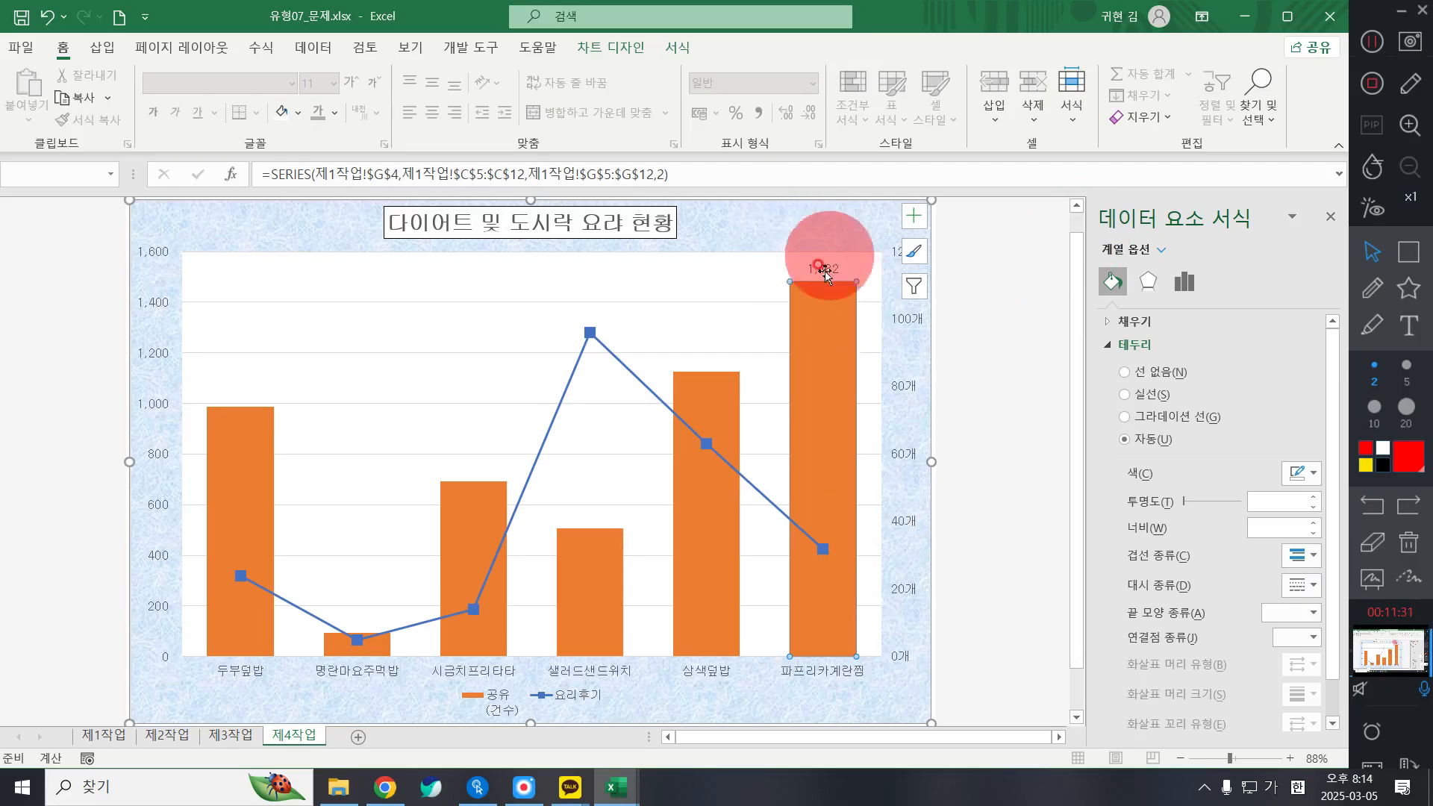
Correct the misspelled word in the chart title so it reads "다이어트 및 도시락 요리 현황"
left_click(624, 215)
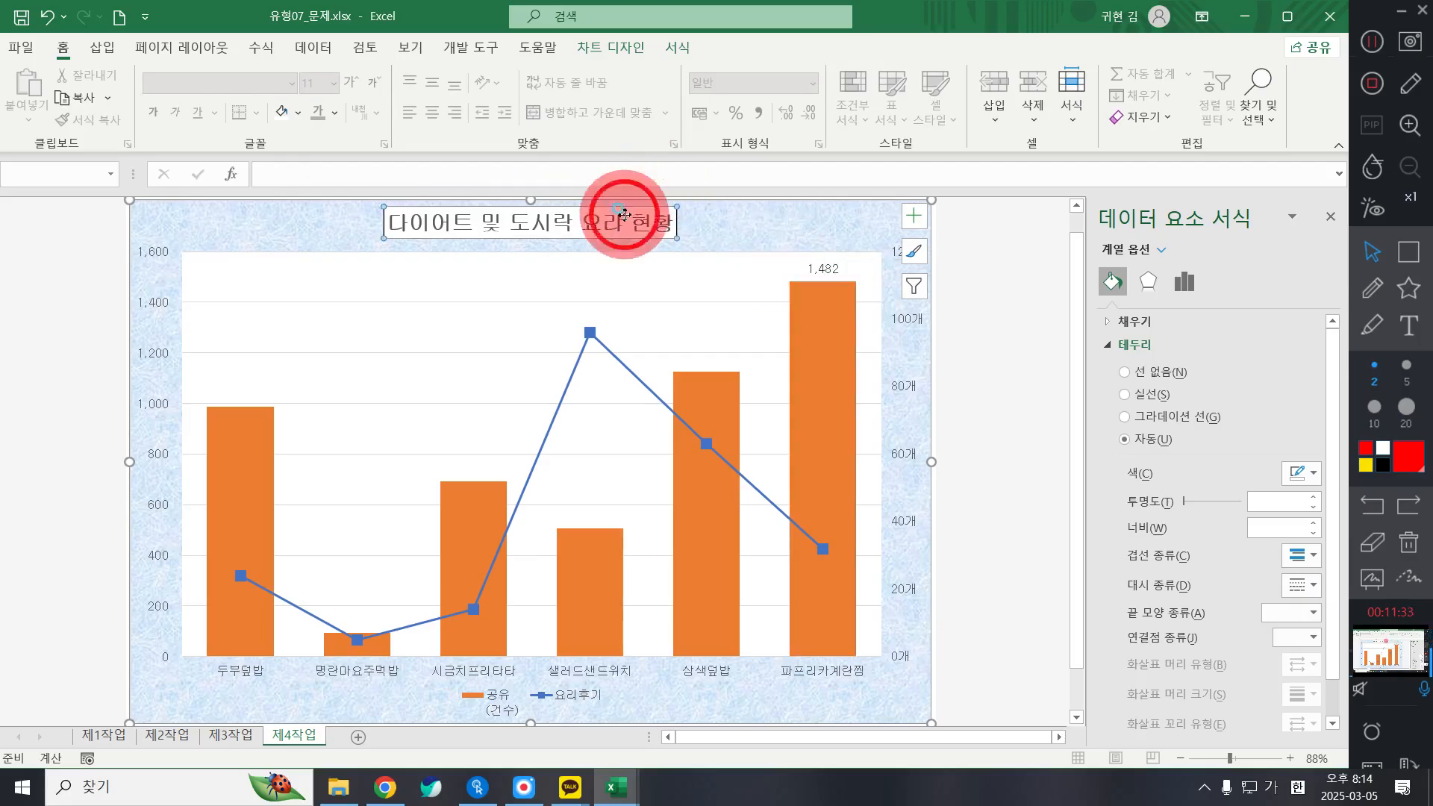
left_click(650, 223)
key("shift+Left")
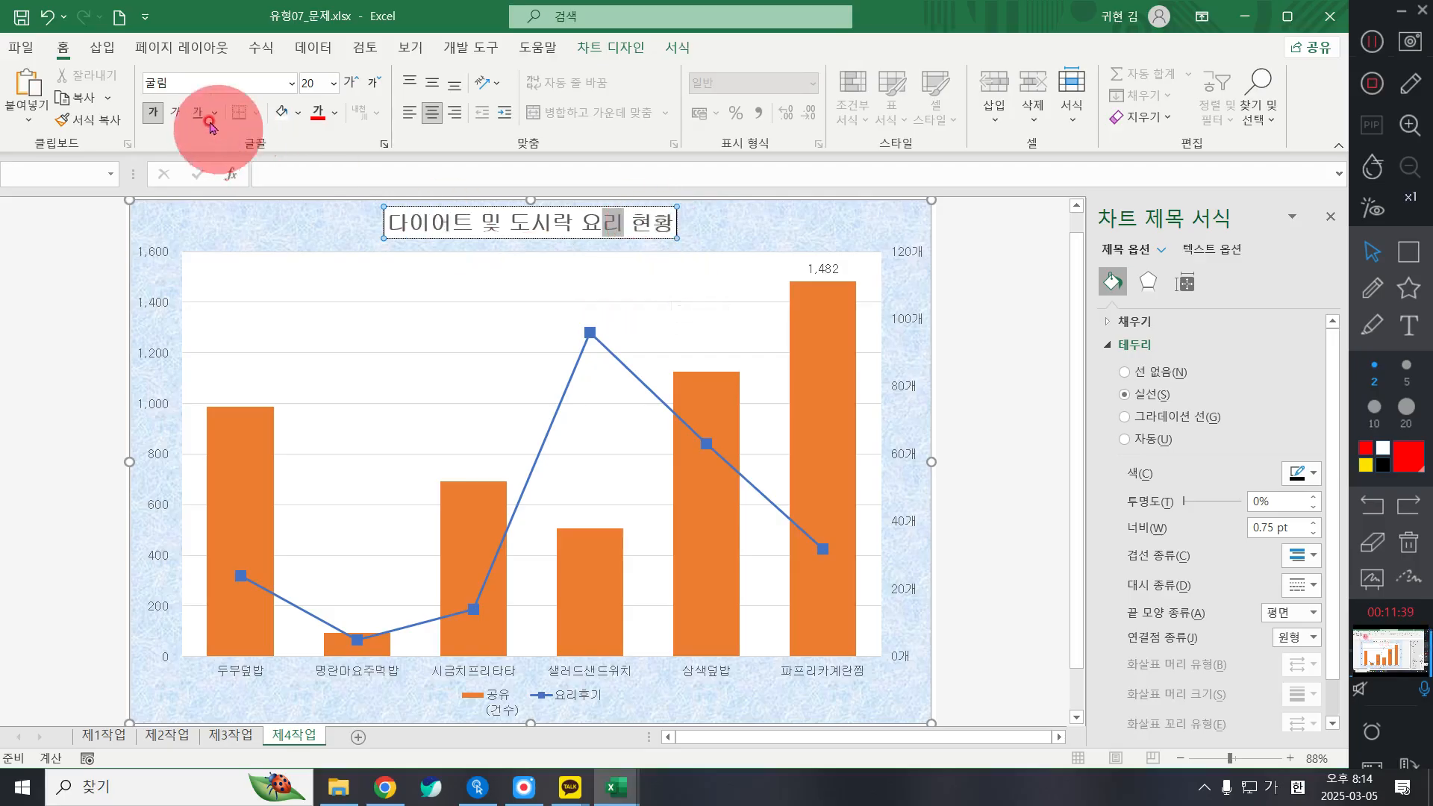
Format the primary vertical axis major gridlines as black dashed lines
left_click(643, 307)
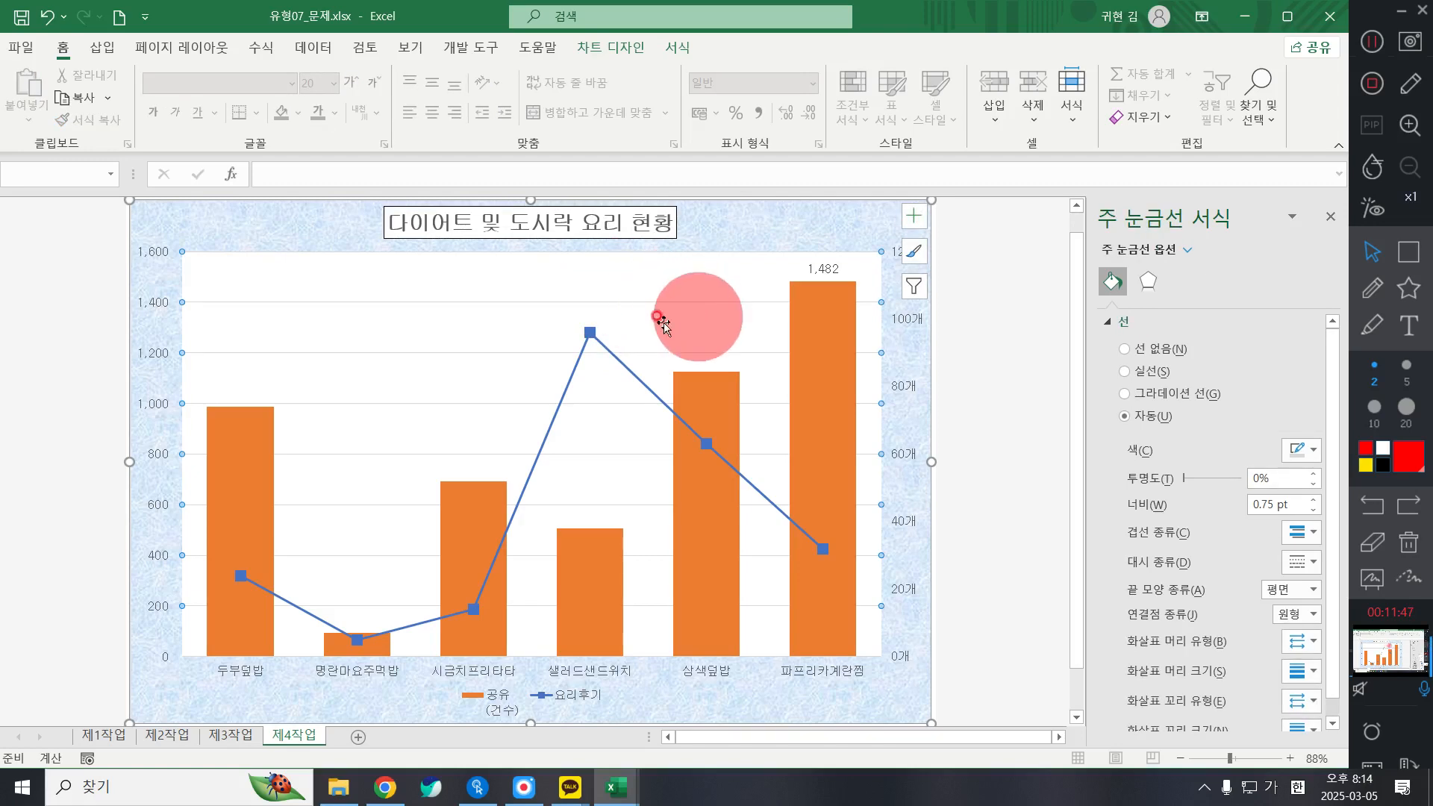
left_click(680, 47)
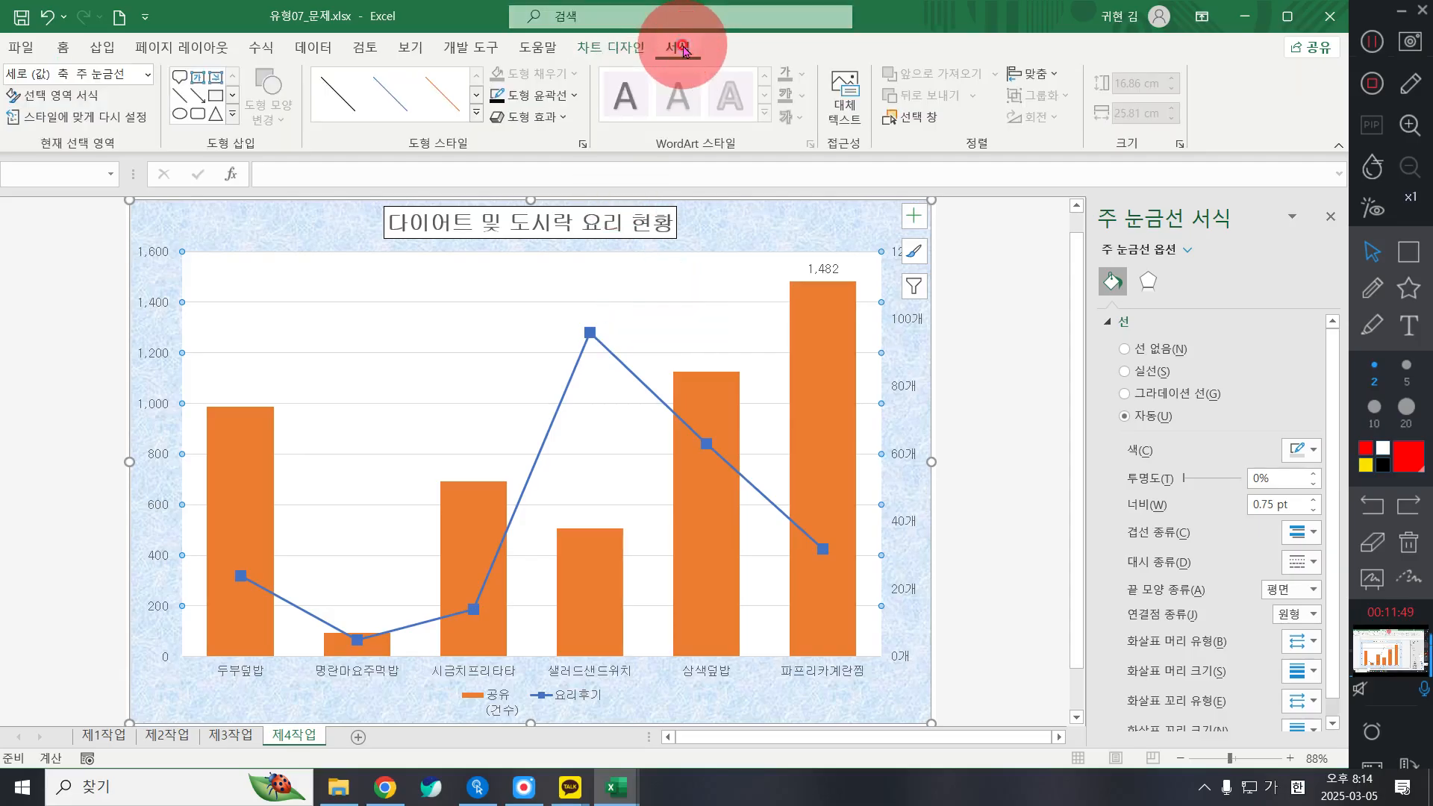
left_click(536, 96)
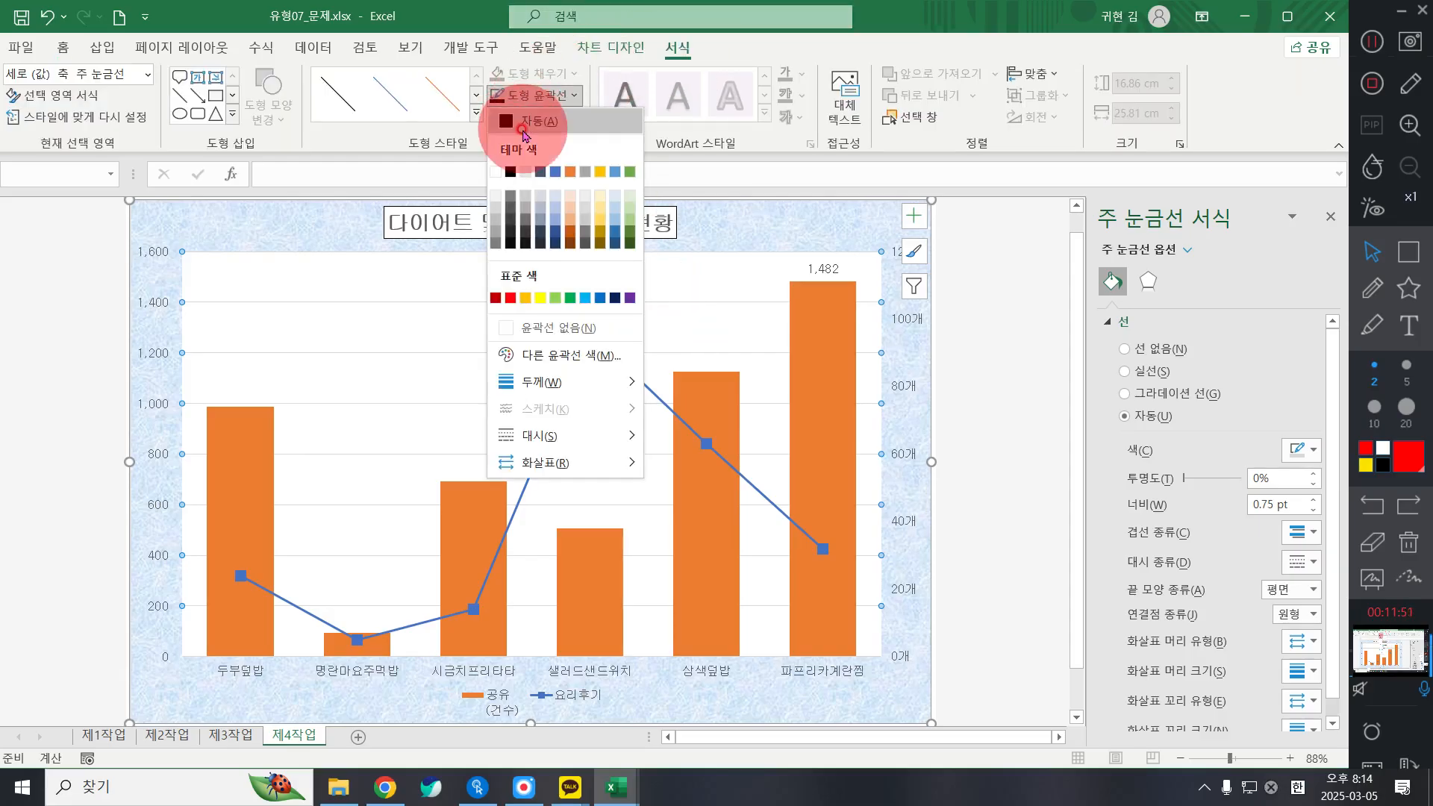
left_click(524, 132)
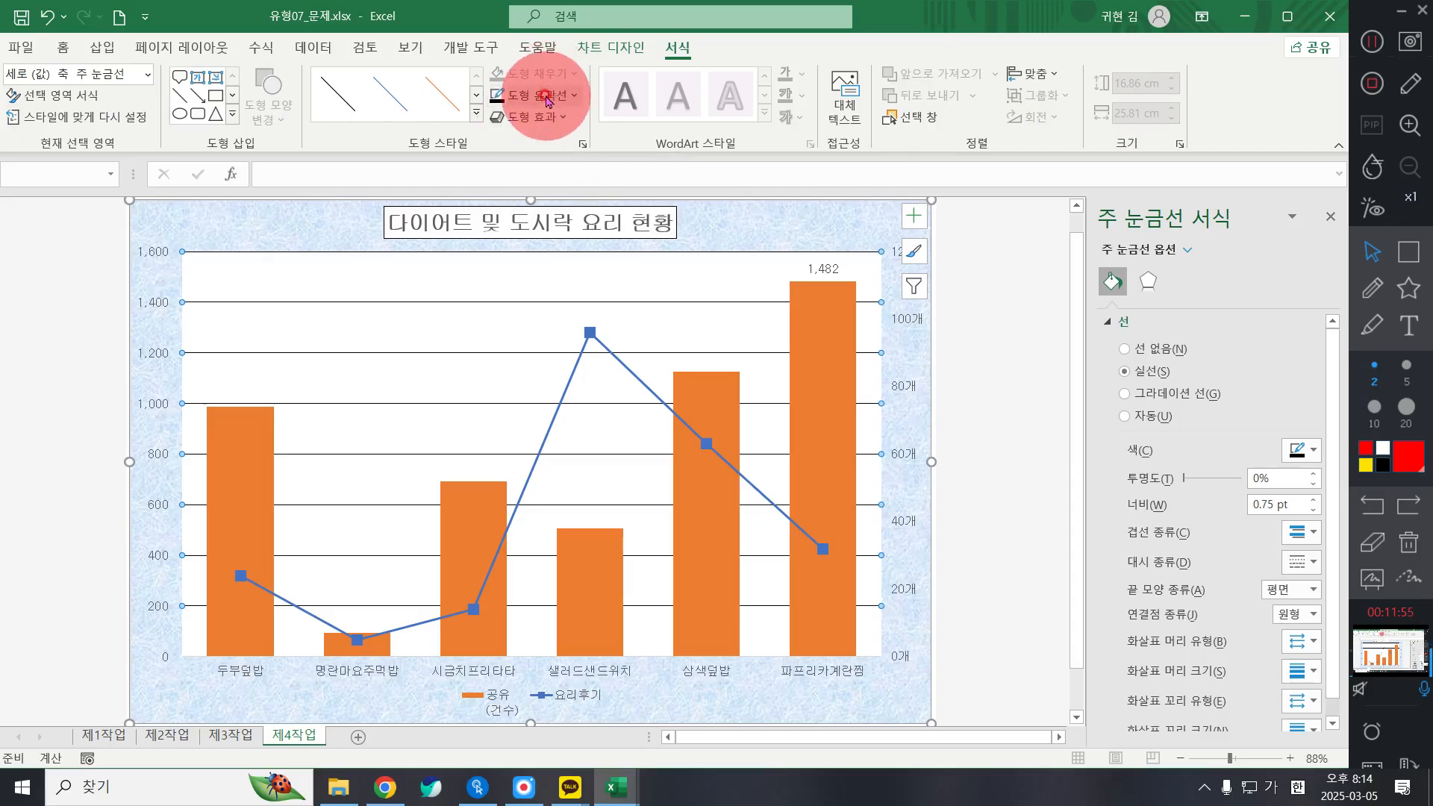
left_click(537, 96)
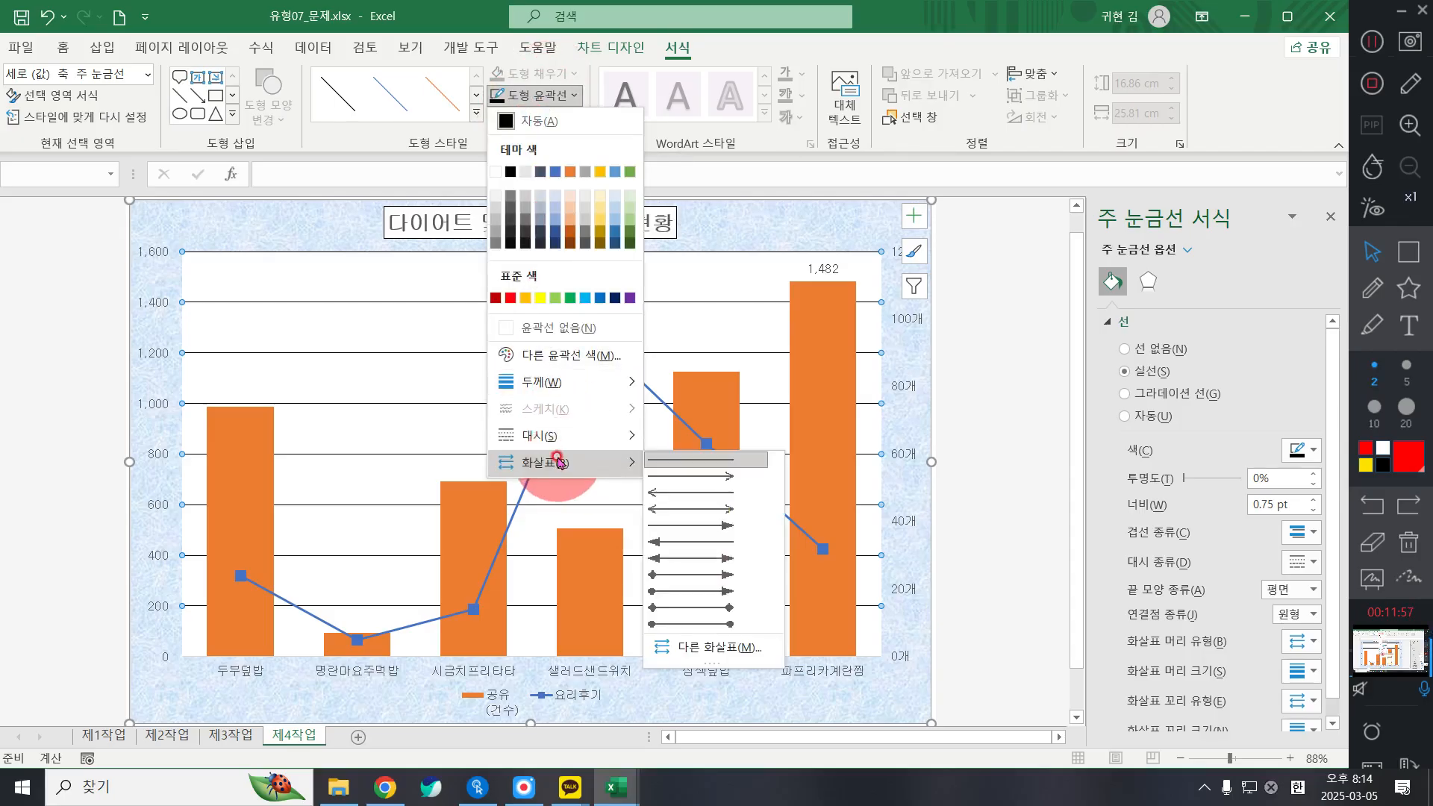
mouse_move(560, 435)
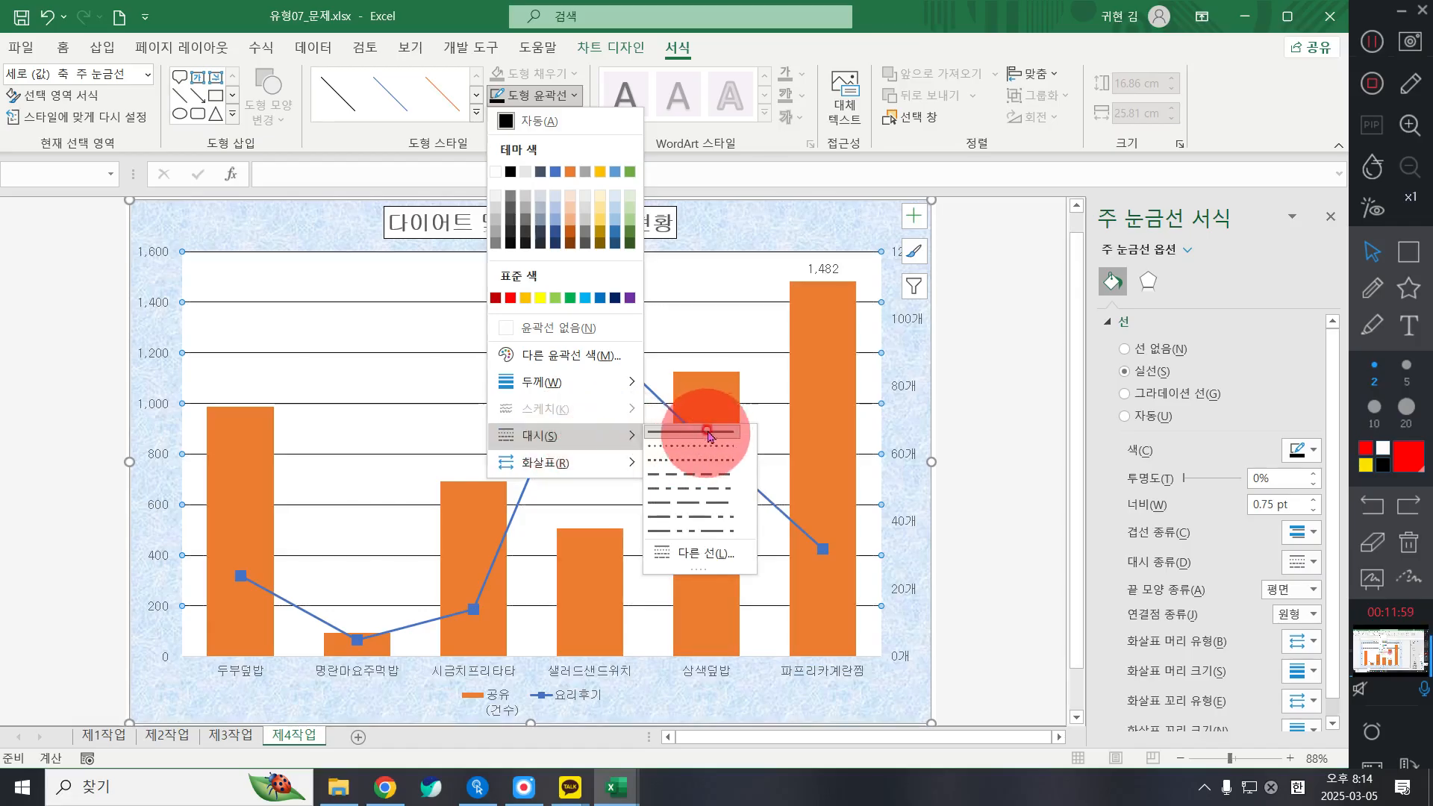
left_click(707, 478)
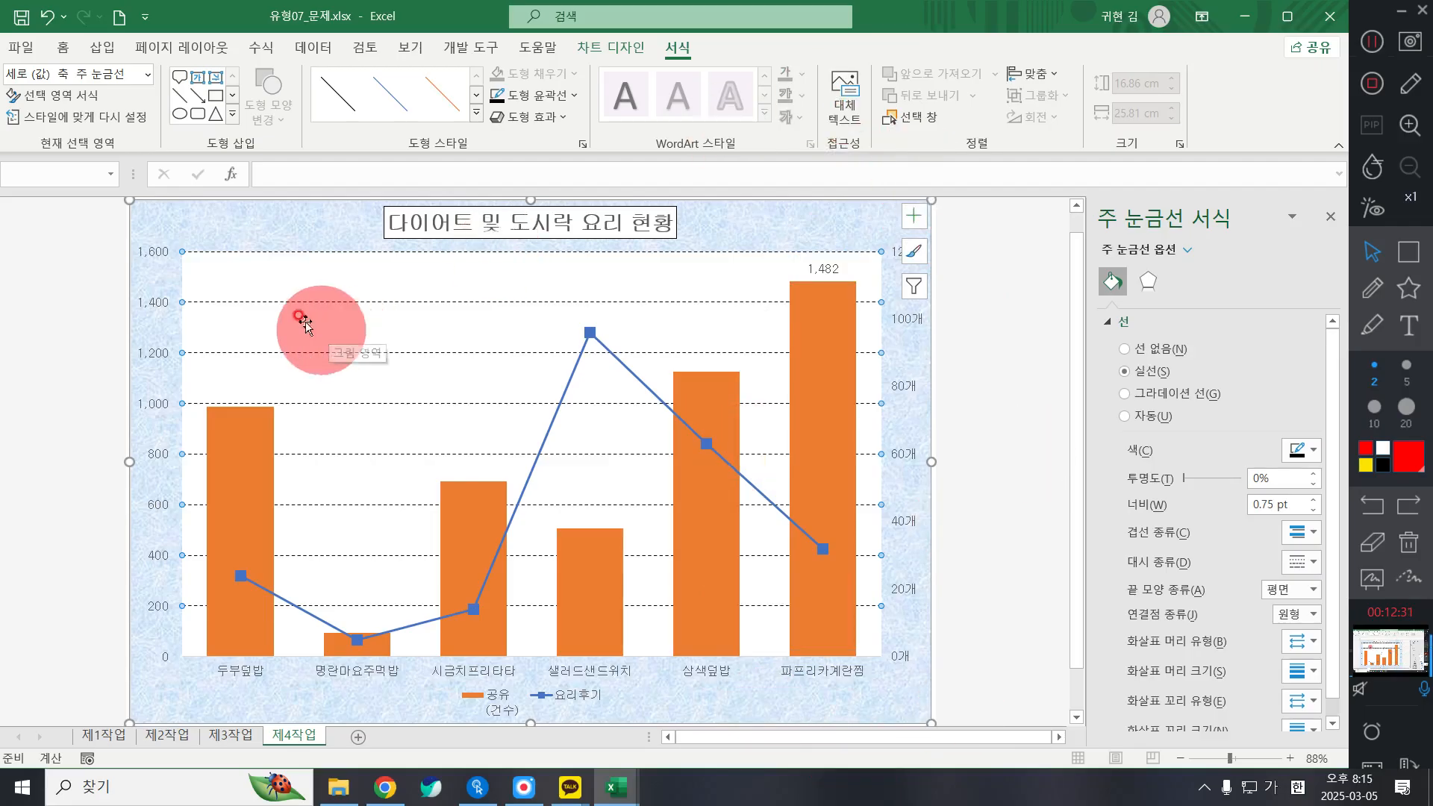
Apply a solid black line to the primary vertical, horizontal category and secondary vertical axes
left_click(152, 359)
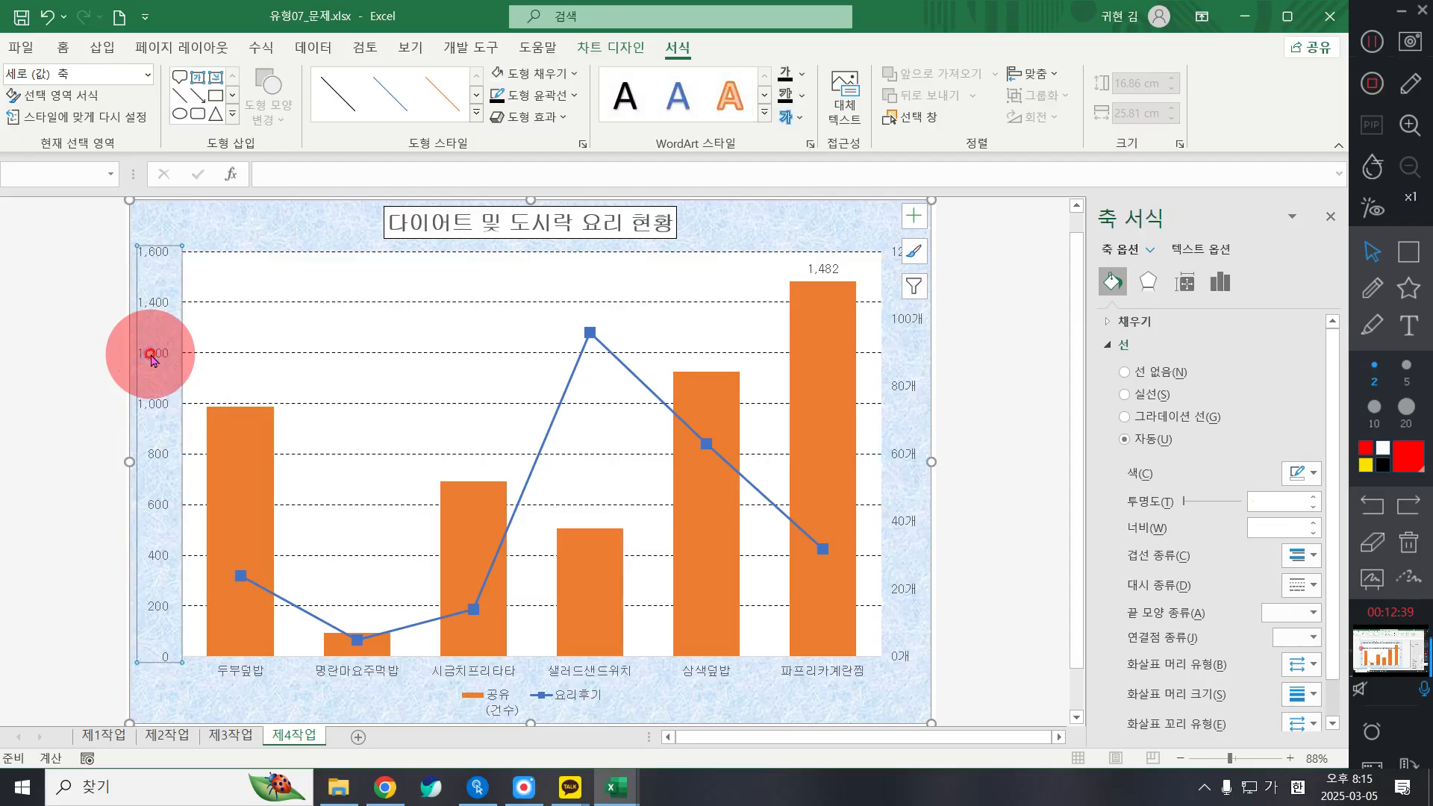
left_click(527, 95)
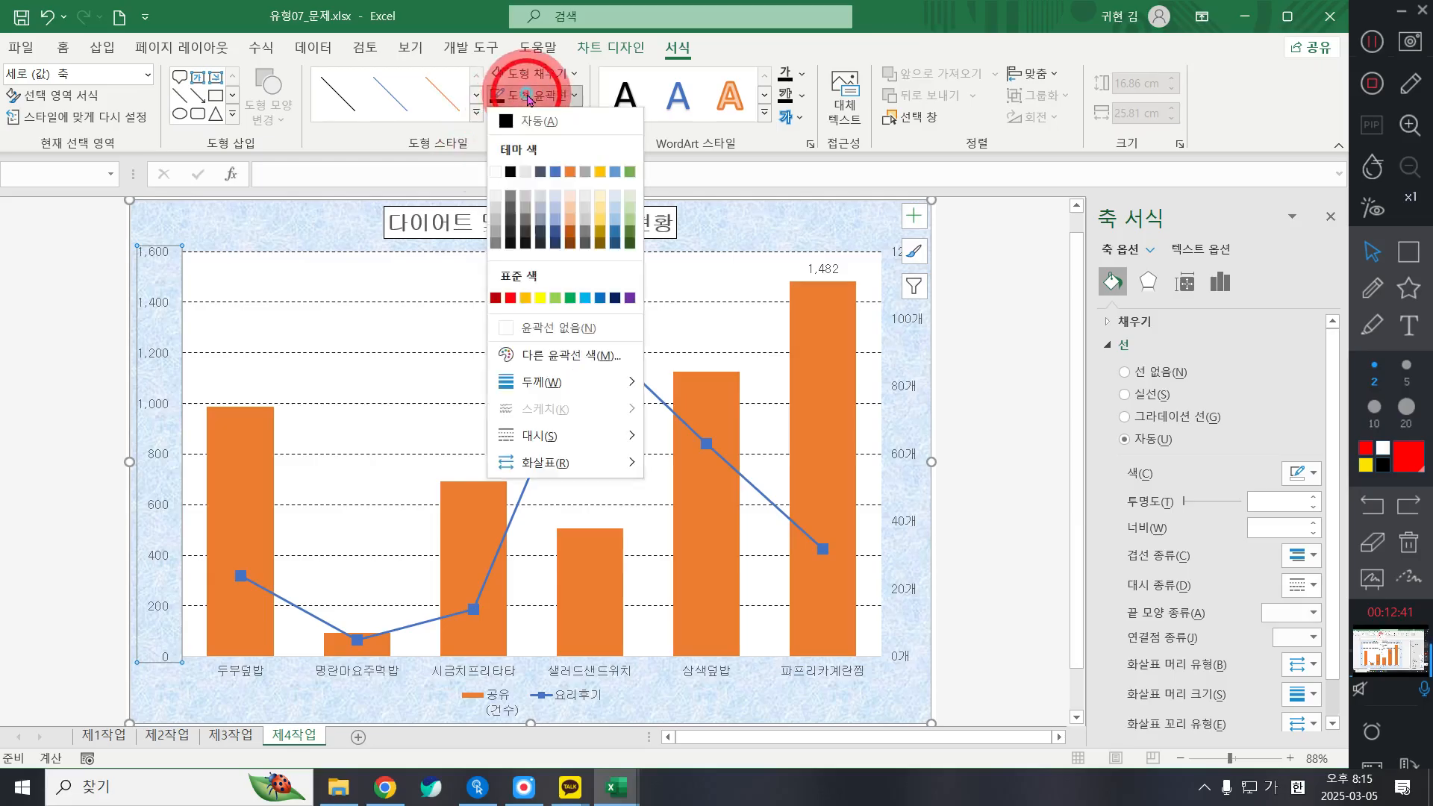
left_click(512, 172)
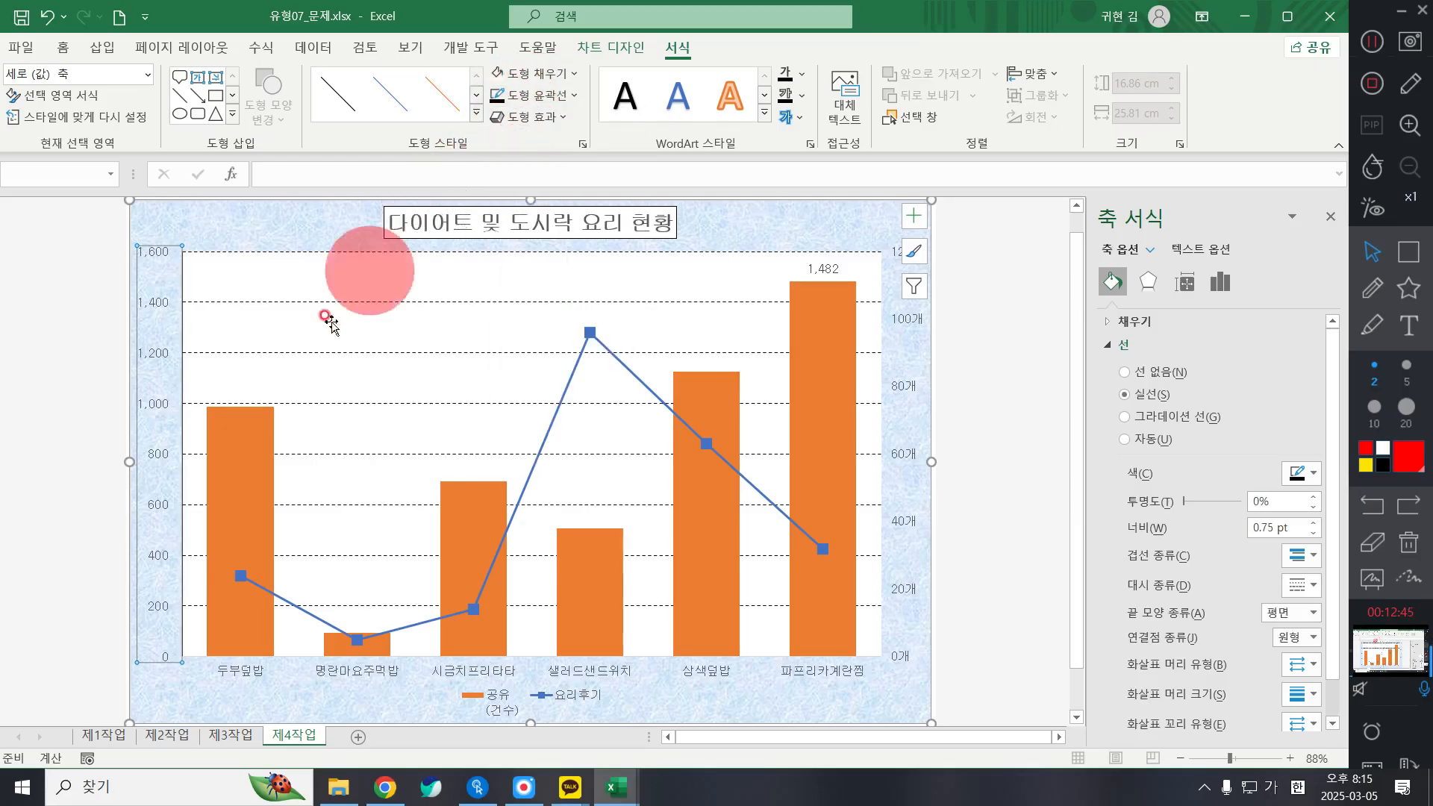
left_click(381, 677)
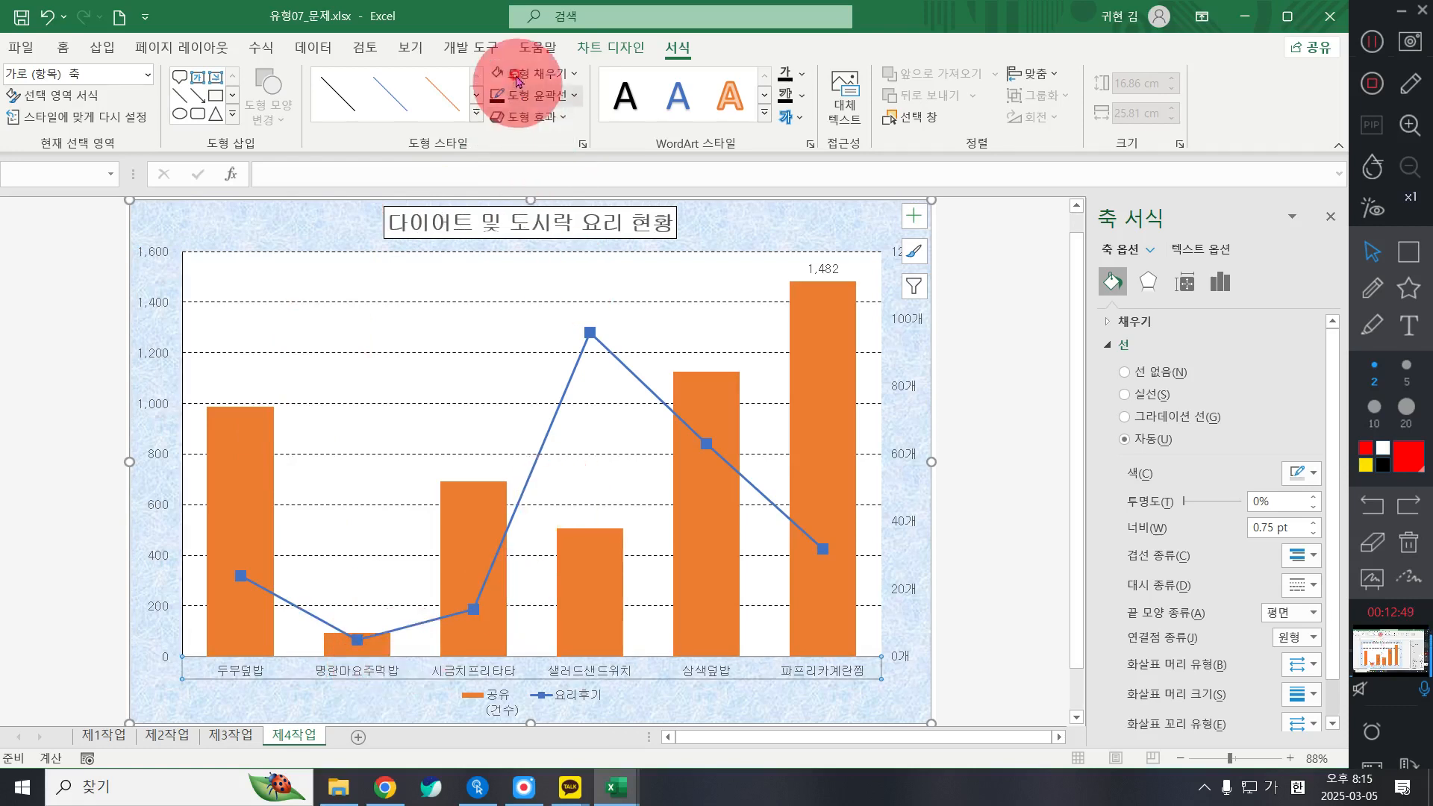
left_click(547, 97)
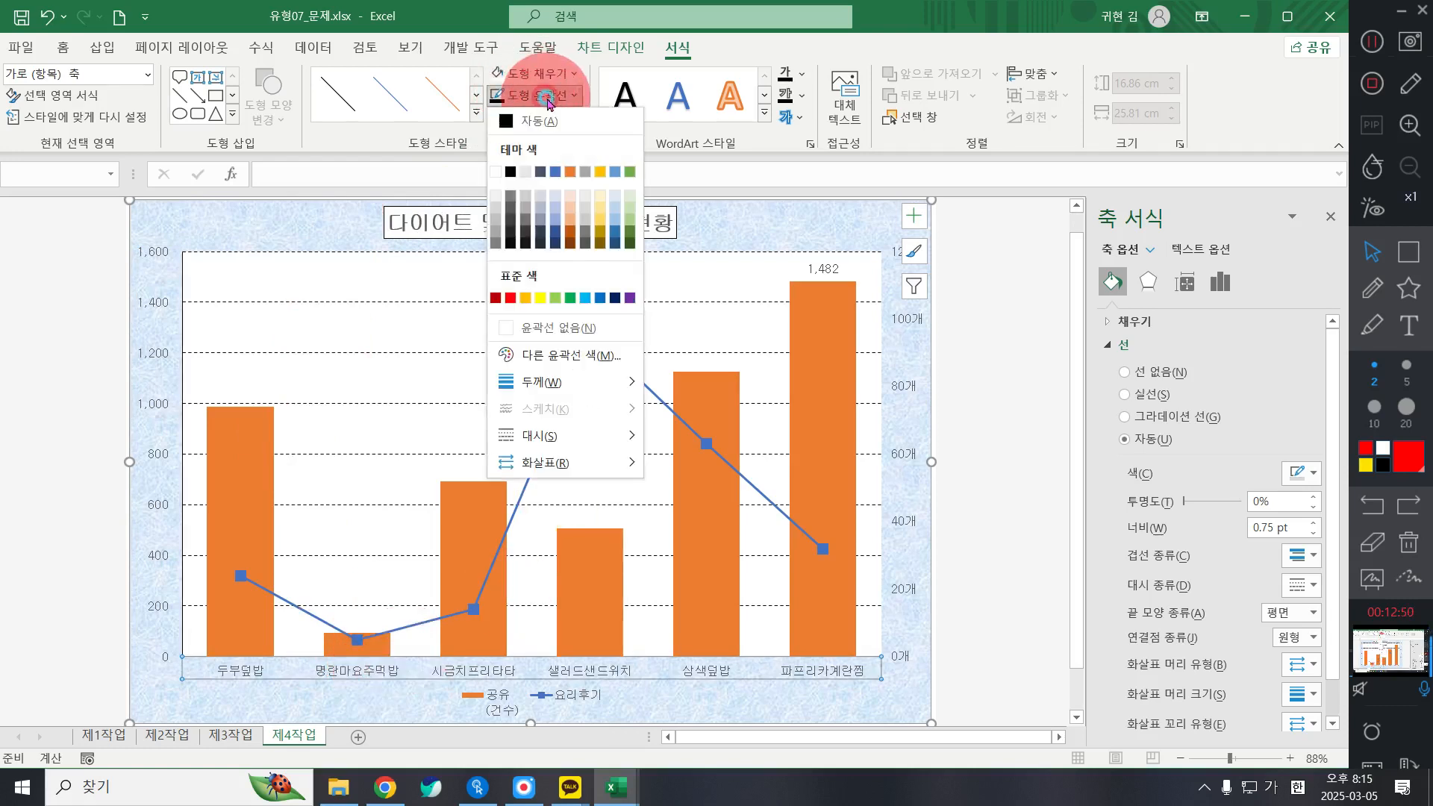
left_click(511, 172)
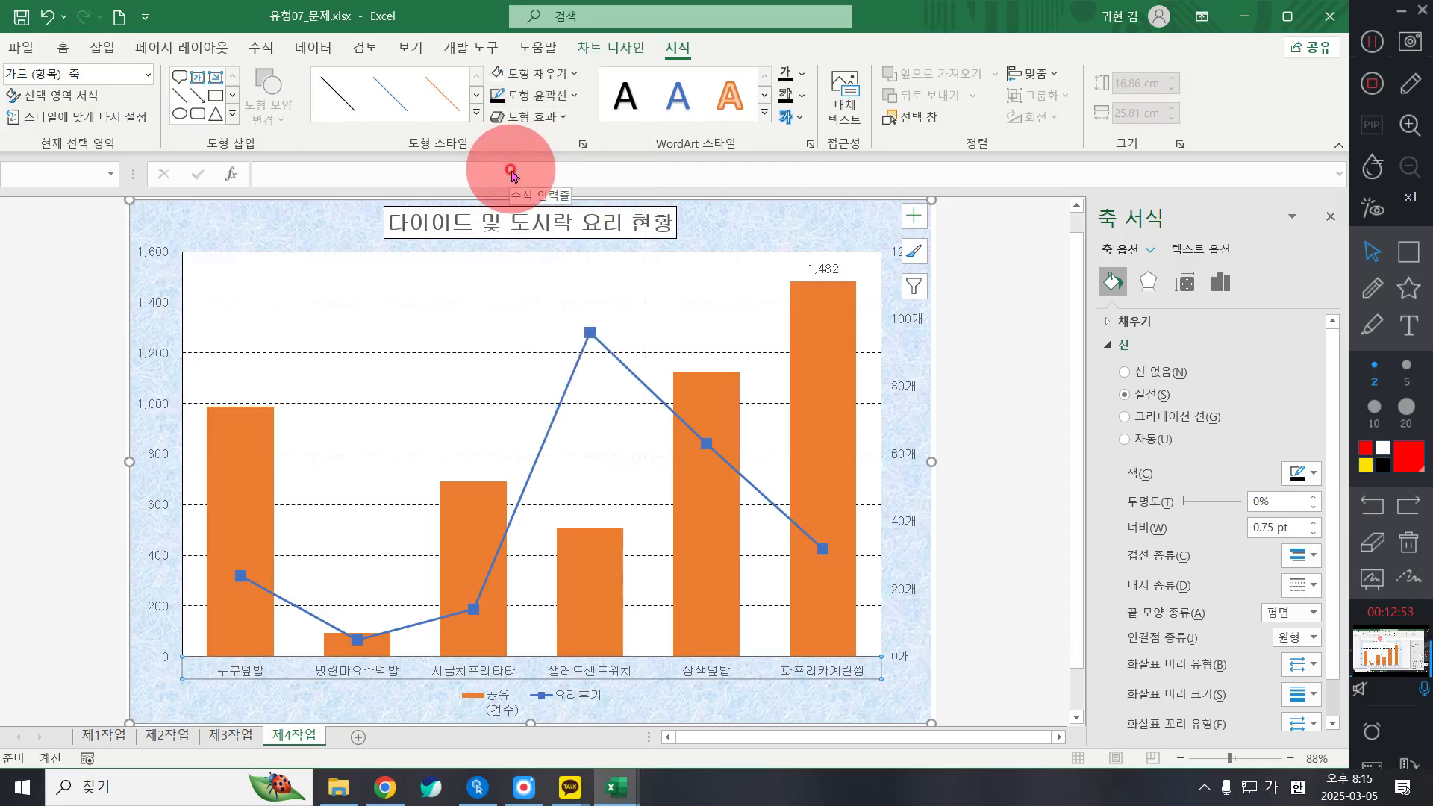
left_click(906, 390)
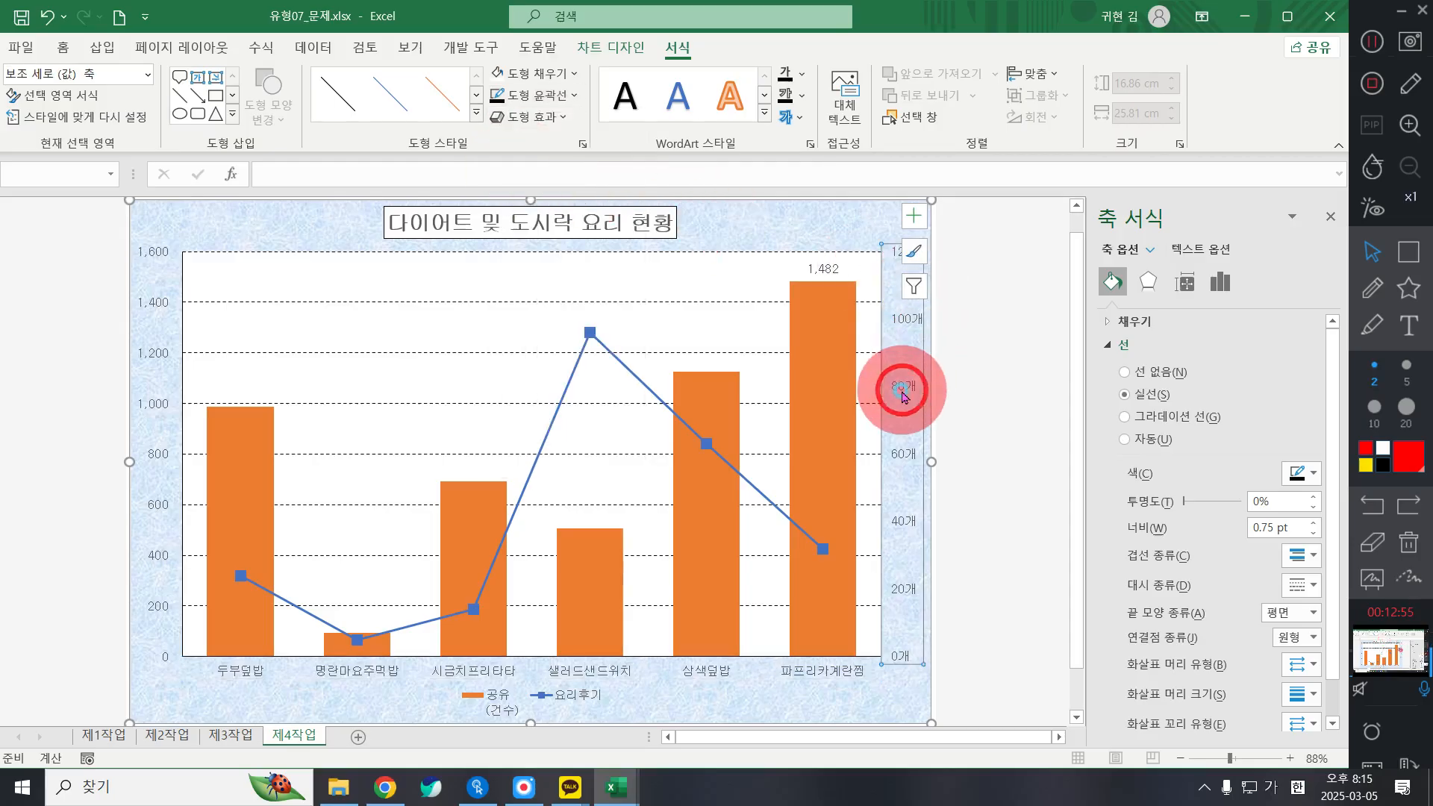
left_click(541, 96)
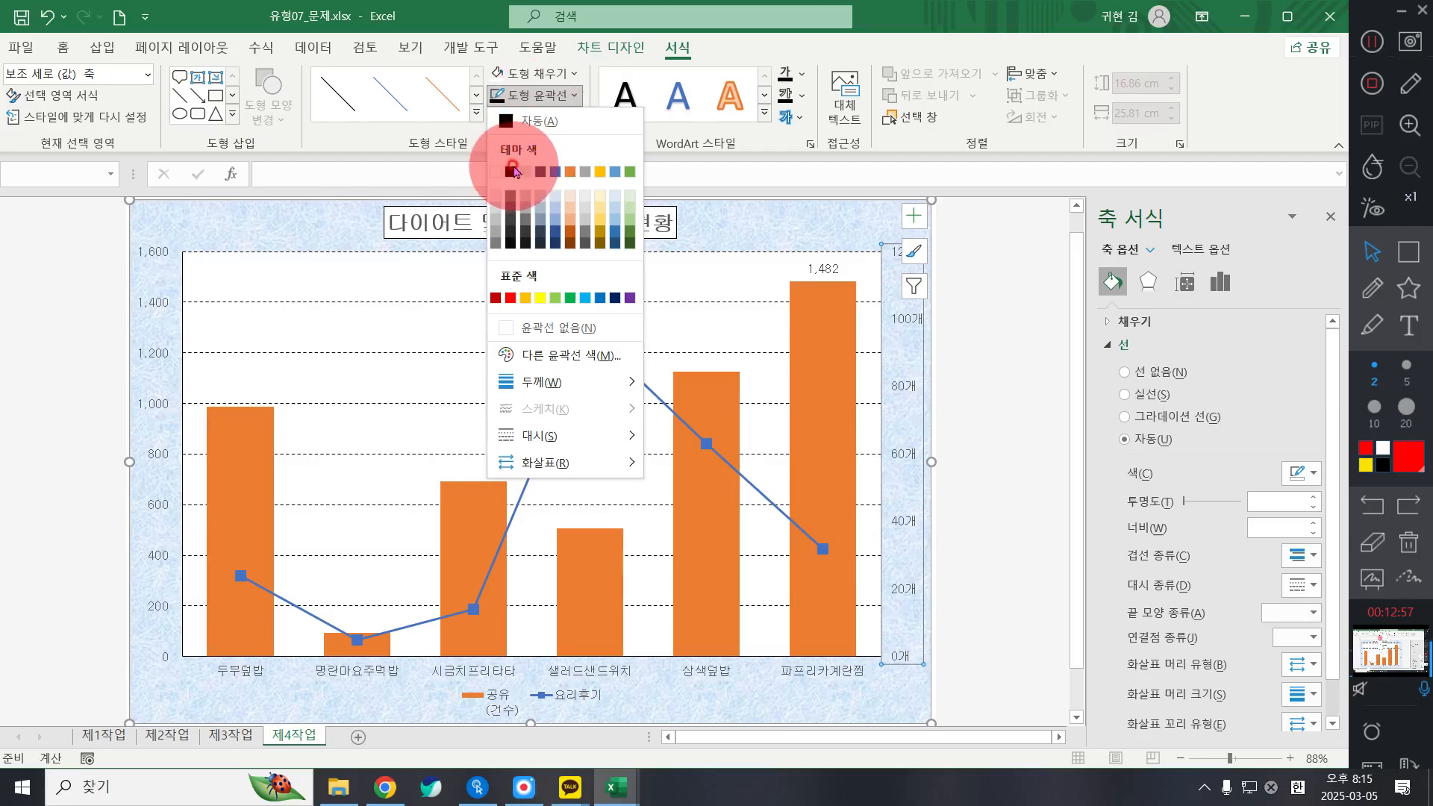
left_click(512, 171)
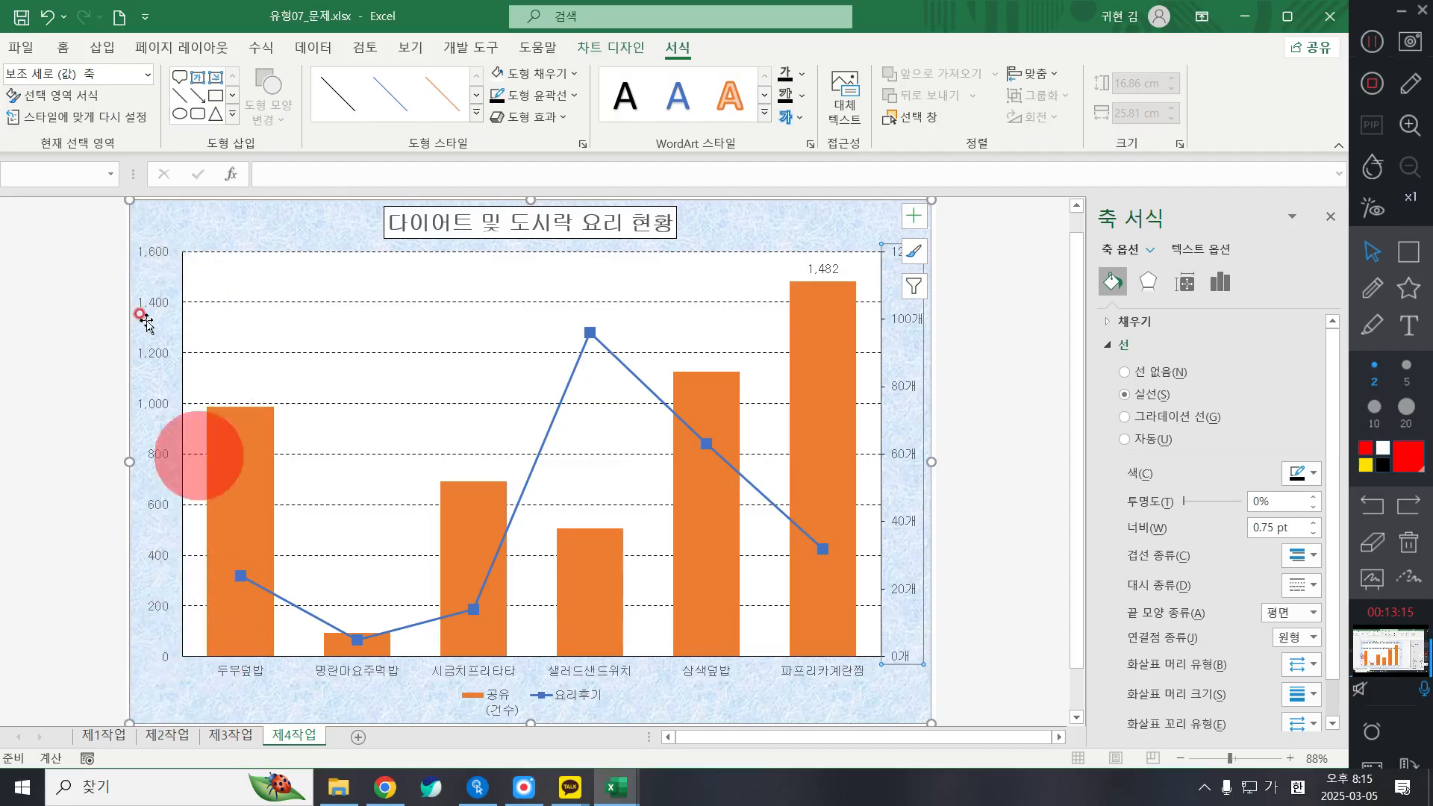
Set the primary vertical axis major unit to 400
right_click(152, 355)
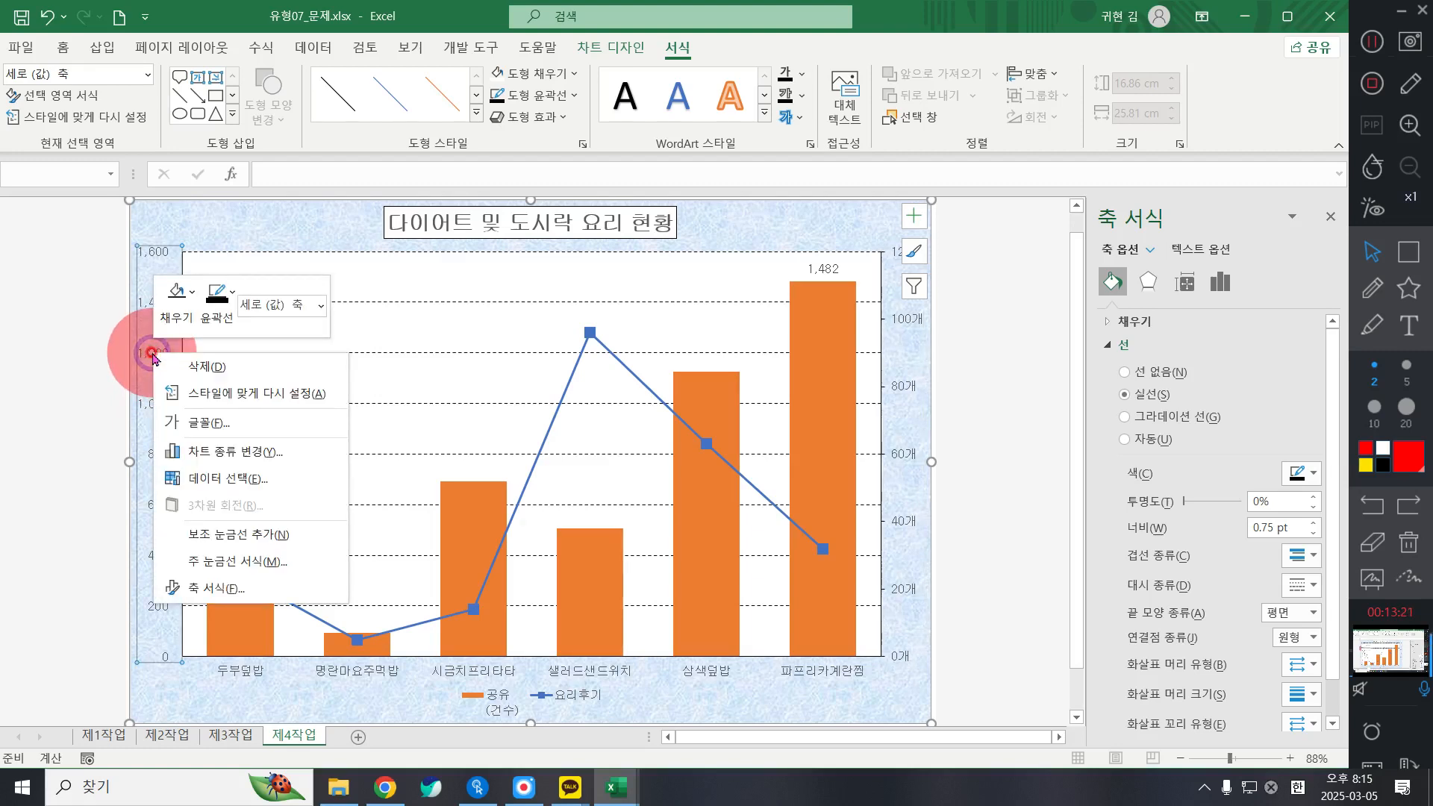
left_click(218, 584)
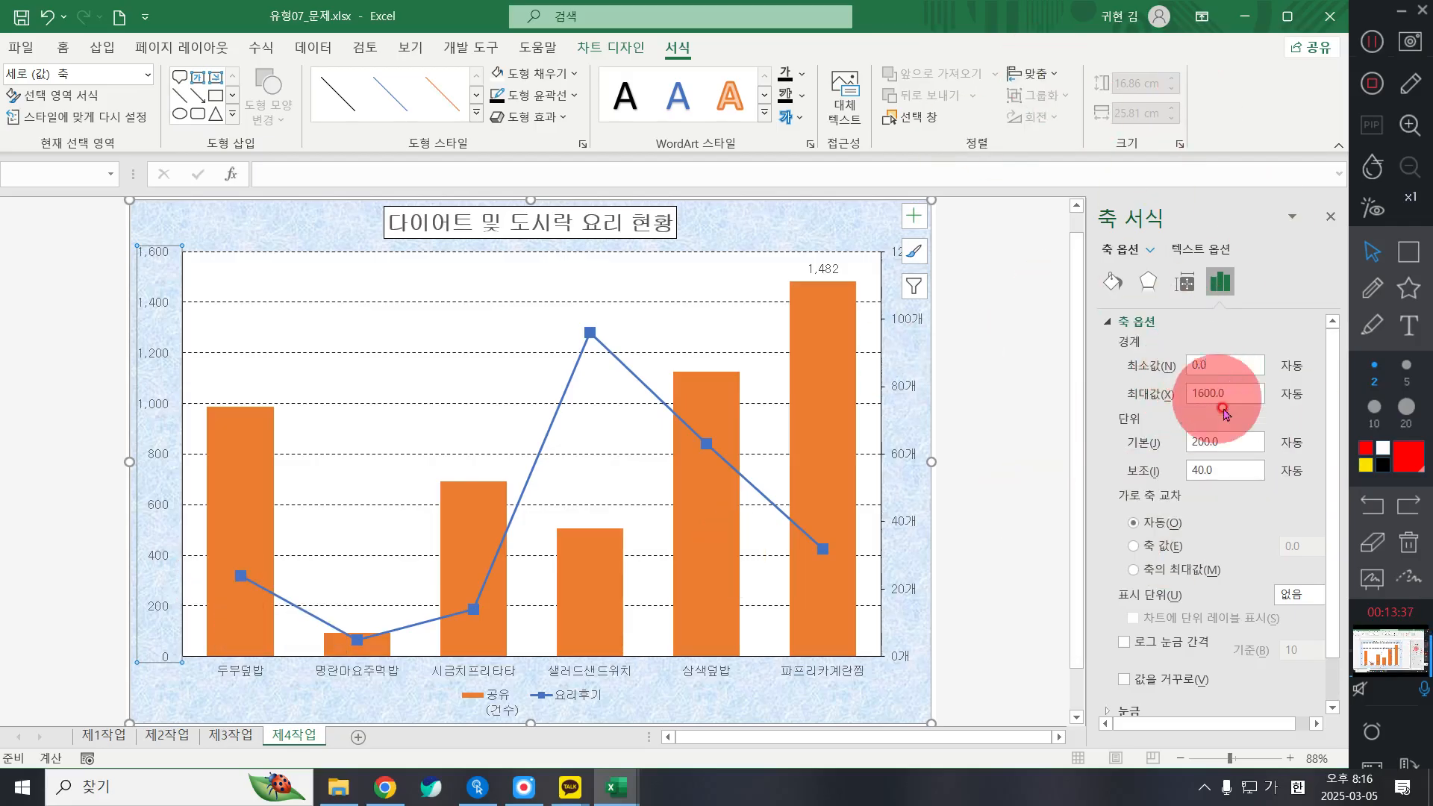
left_click(1185, 448)
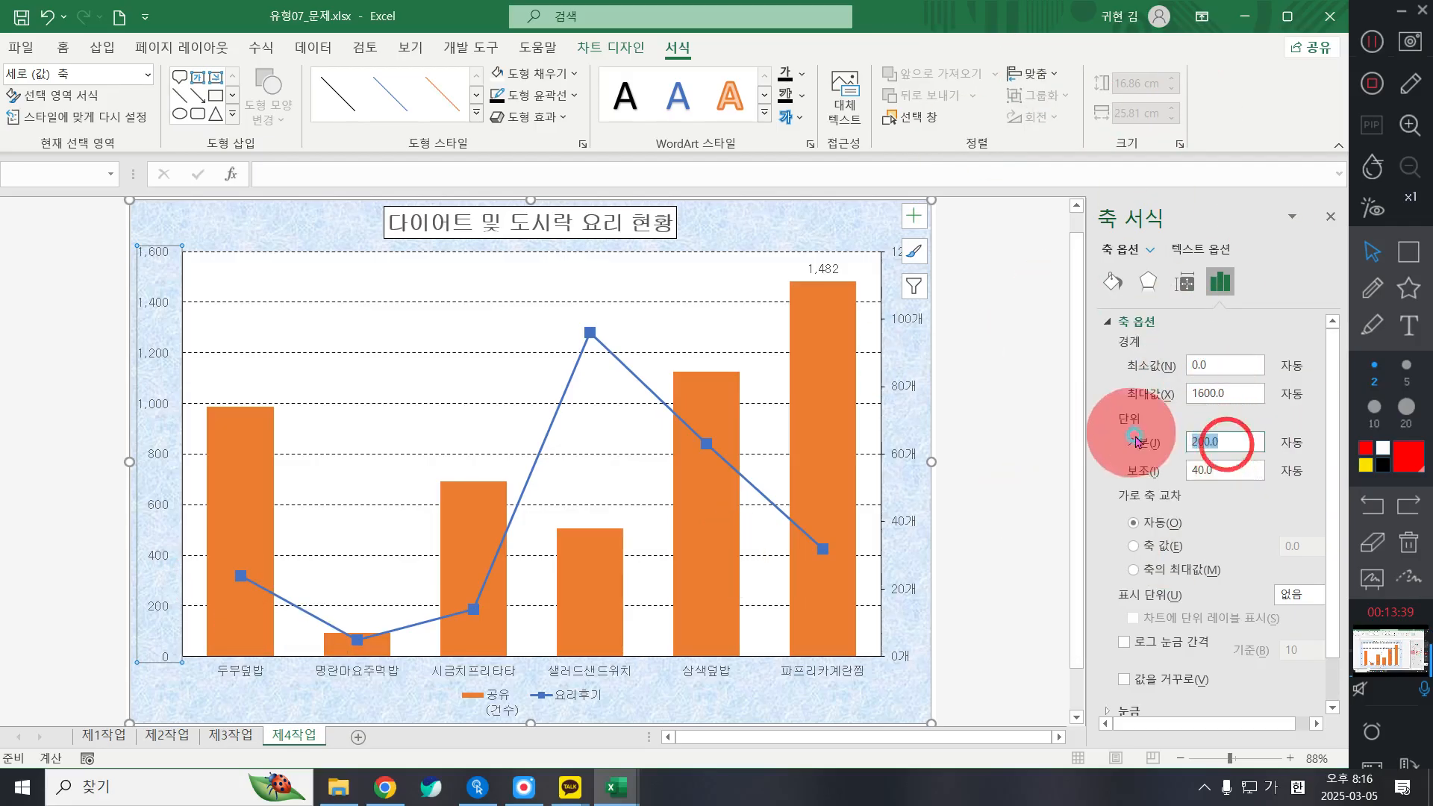
type("400")
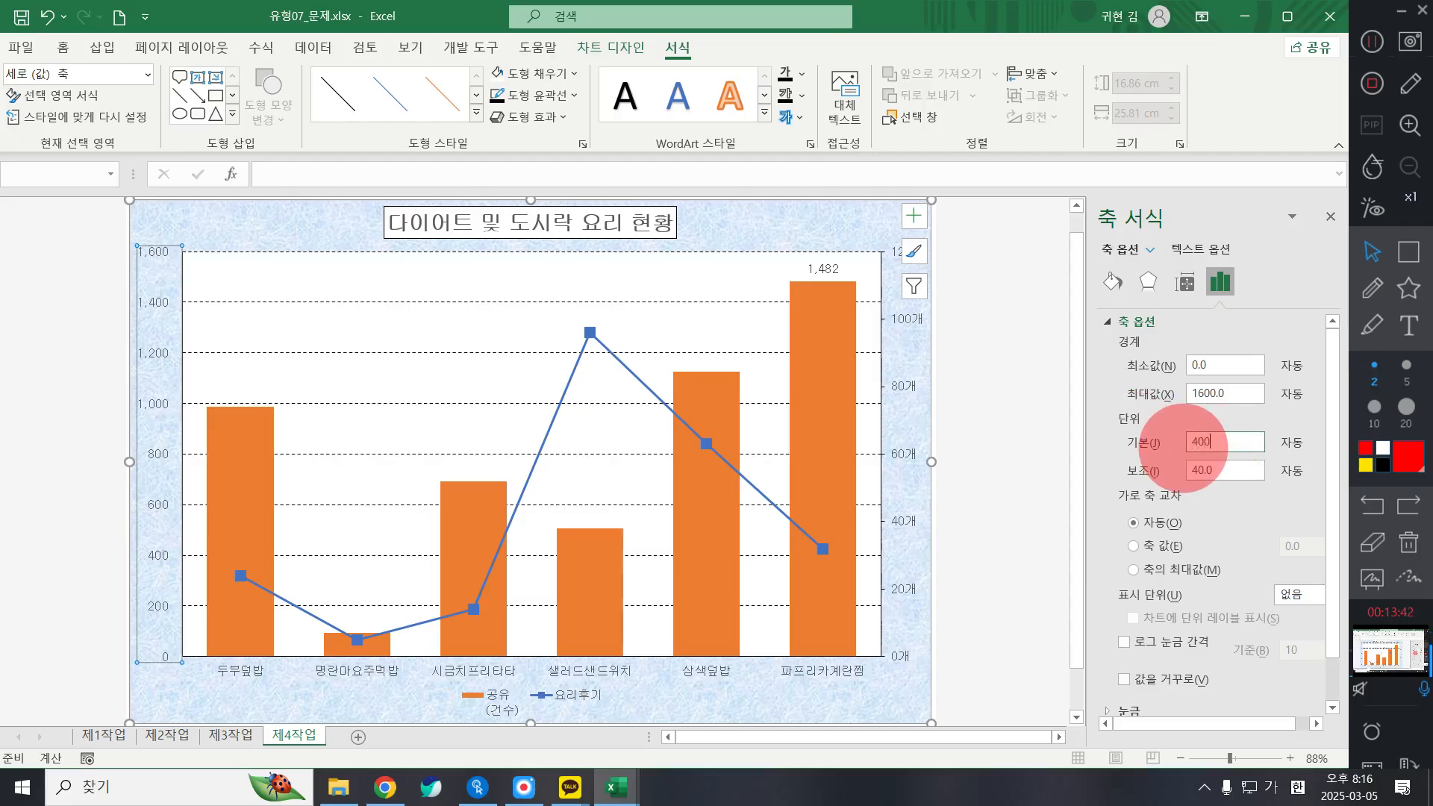
key("Return")
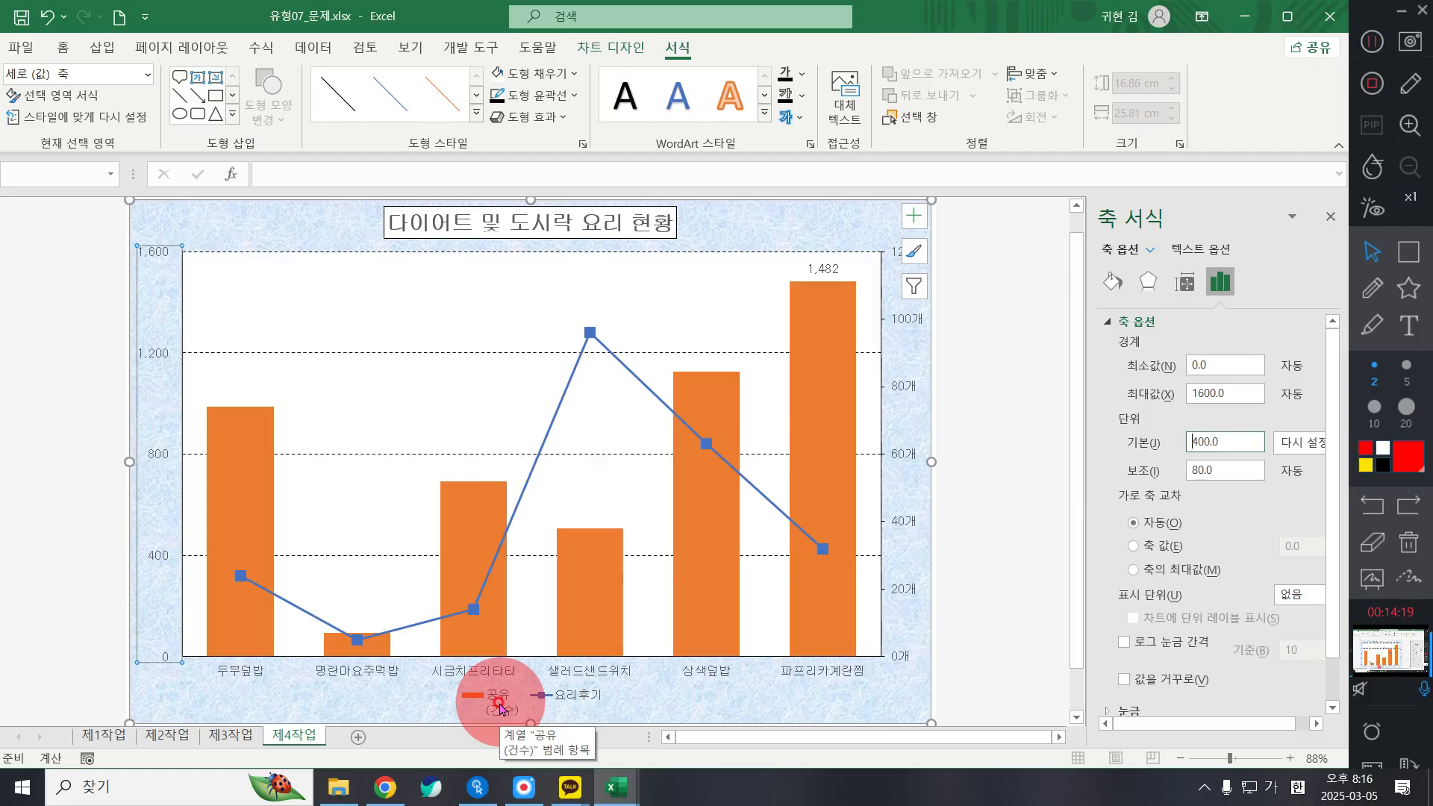
Rename the 공유 series in the chart's data source to "공유(건수)" so its legend entry fits on one line
right_click(501, 708)
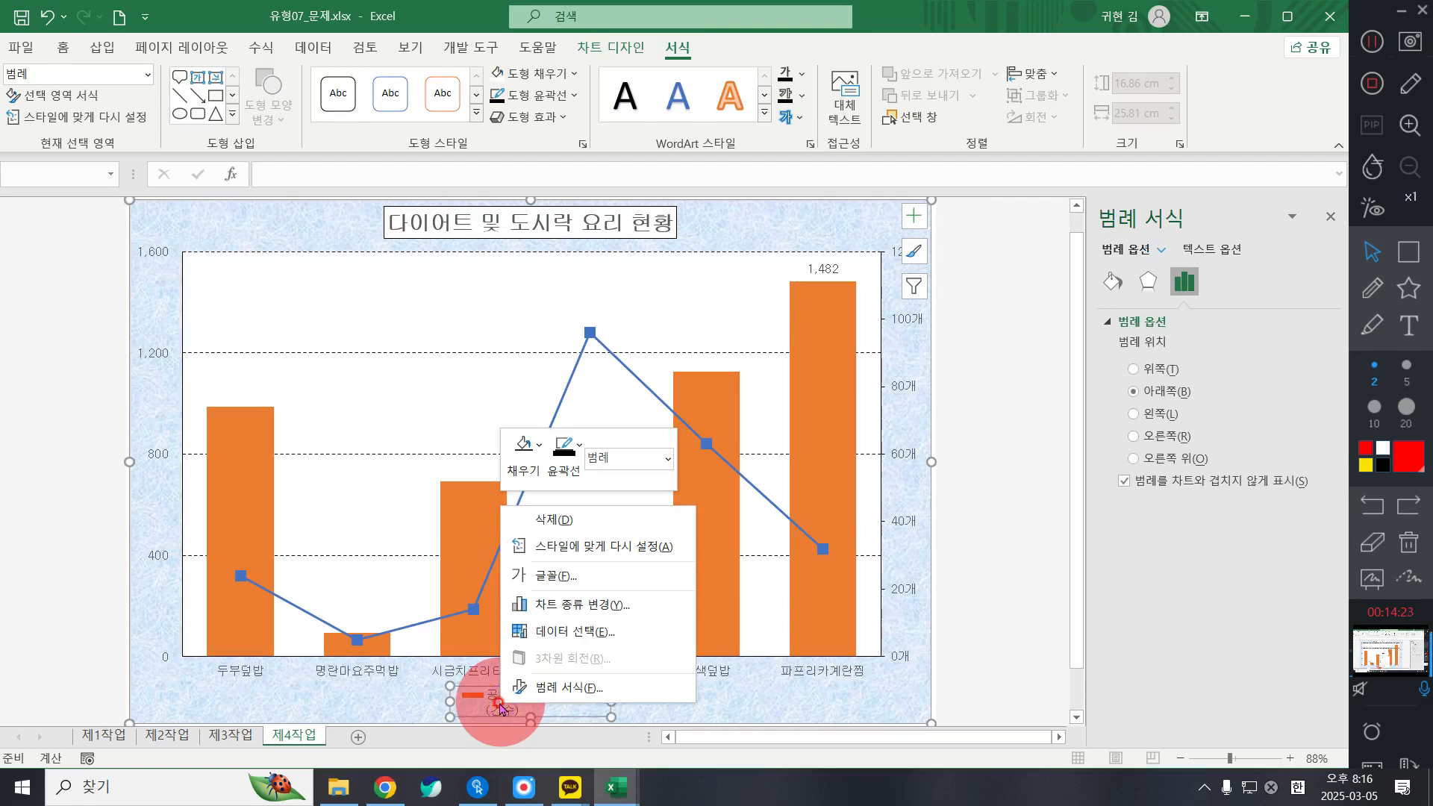
left_click(542, 632)
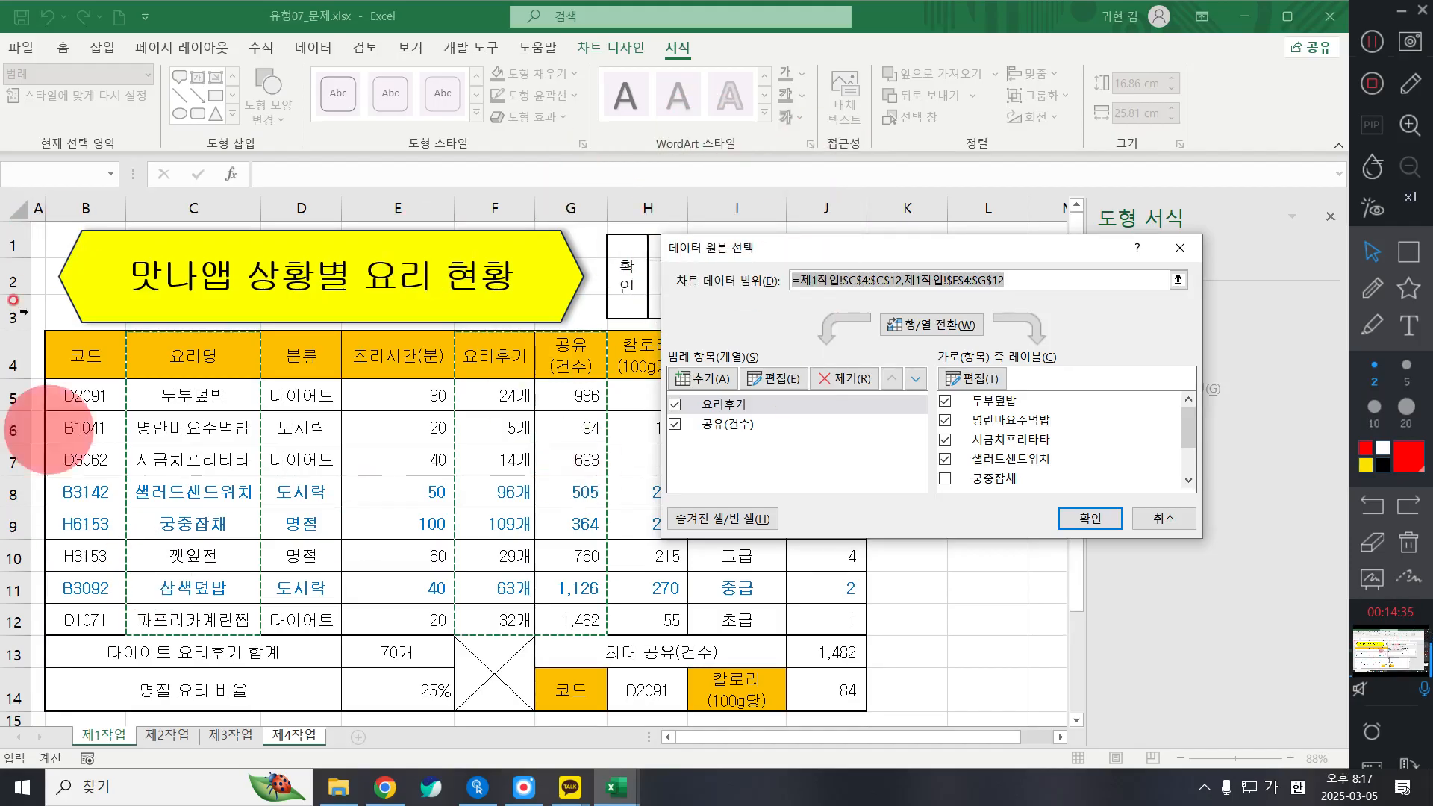
left_click(741, 431)
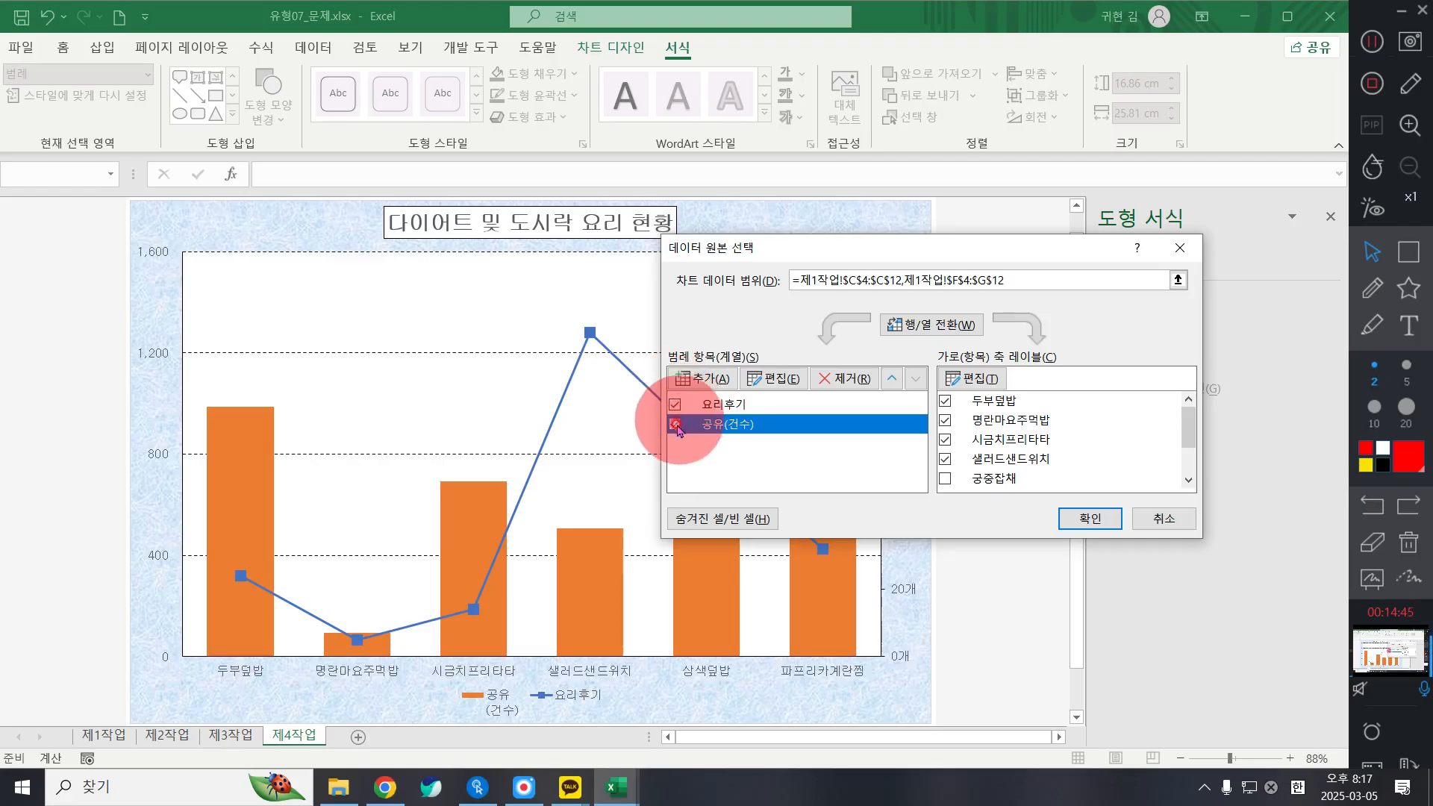
left_click(796, 381)
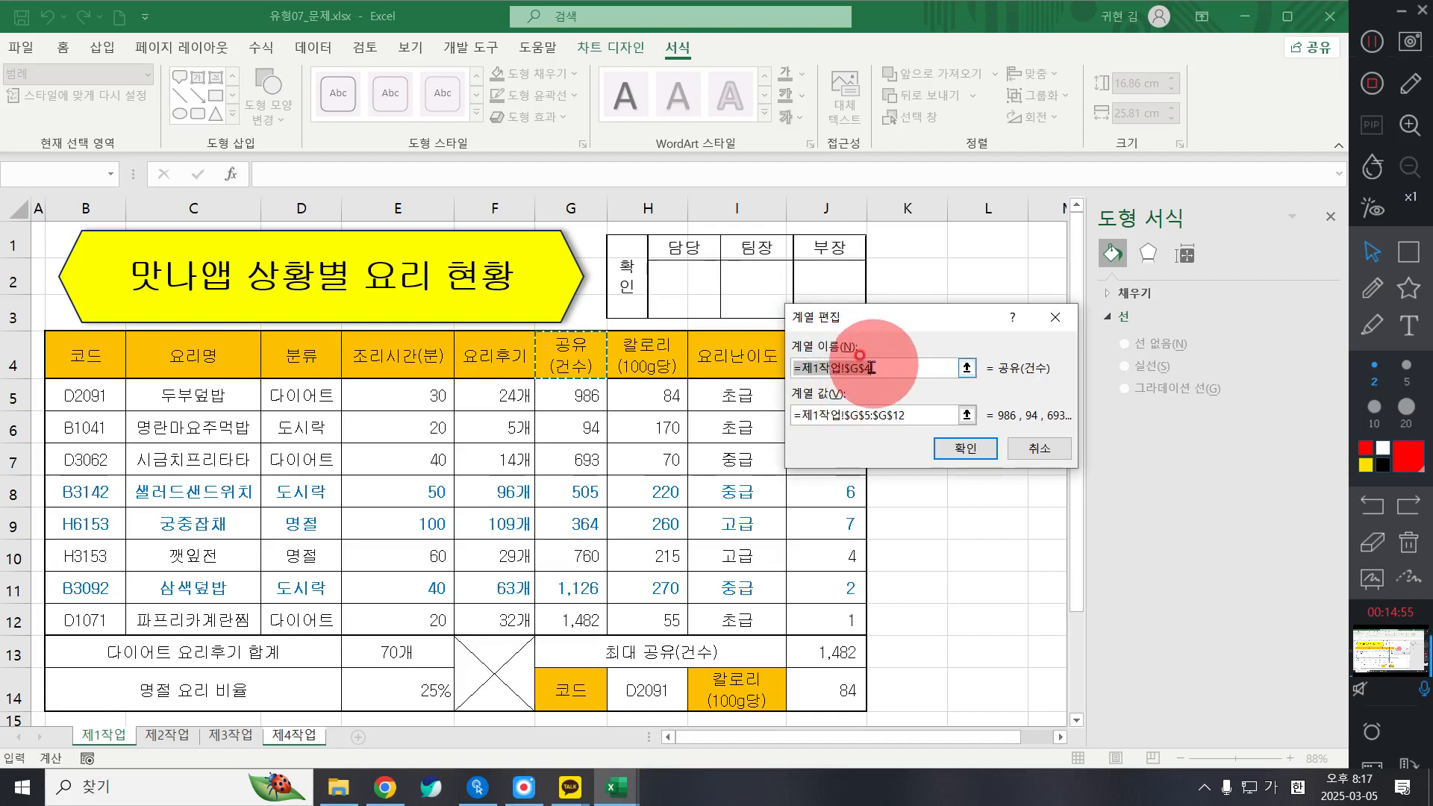
key("BackSpace")
type("공유")
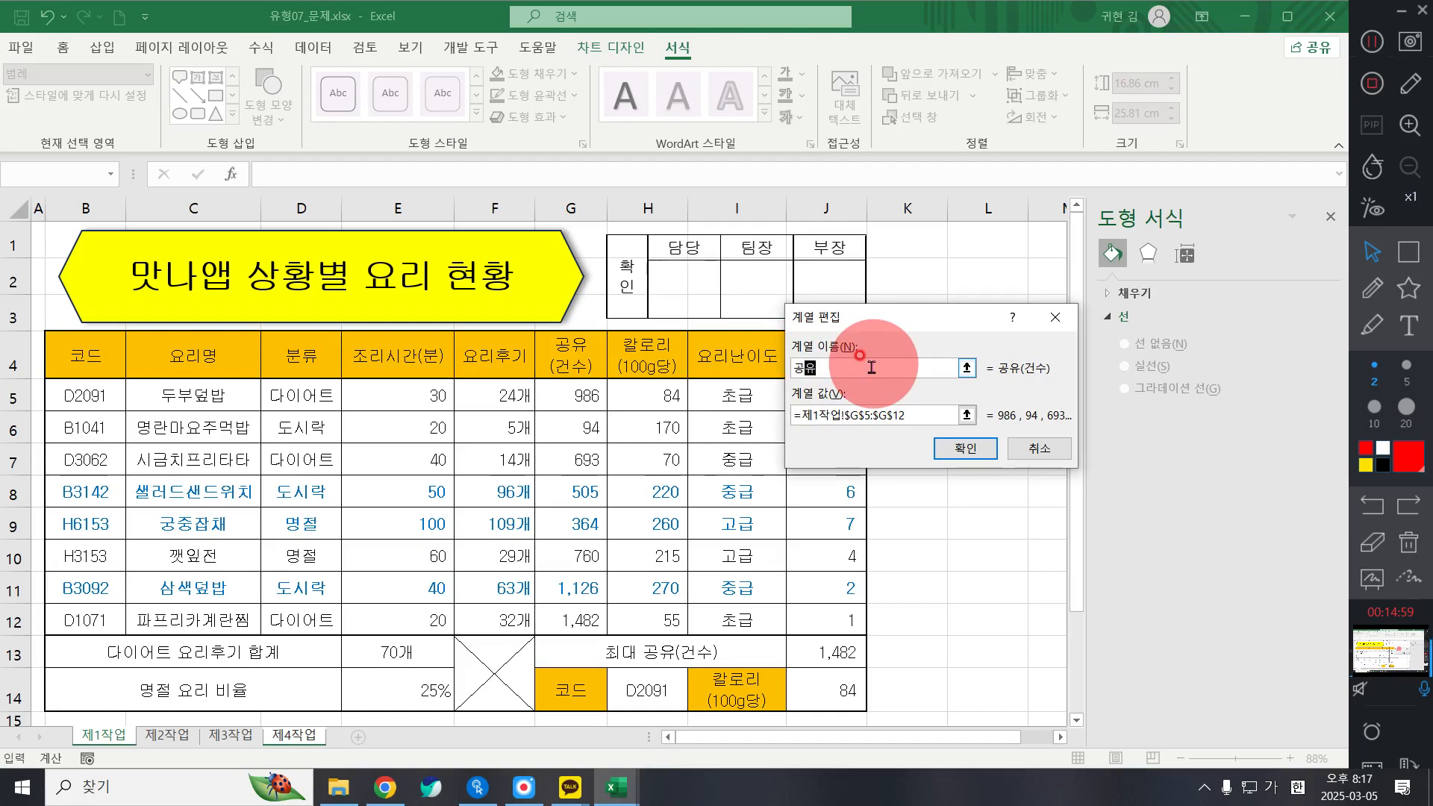
type("(건수)")
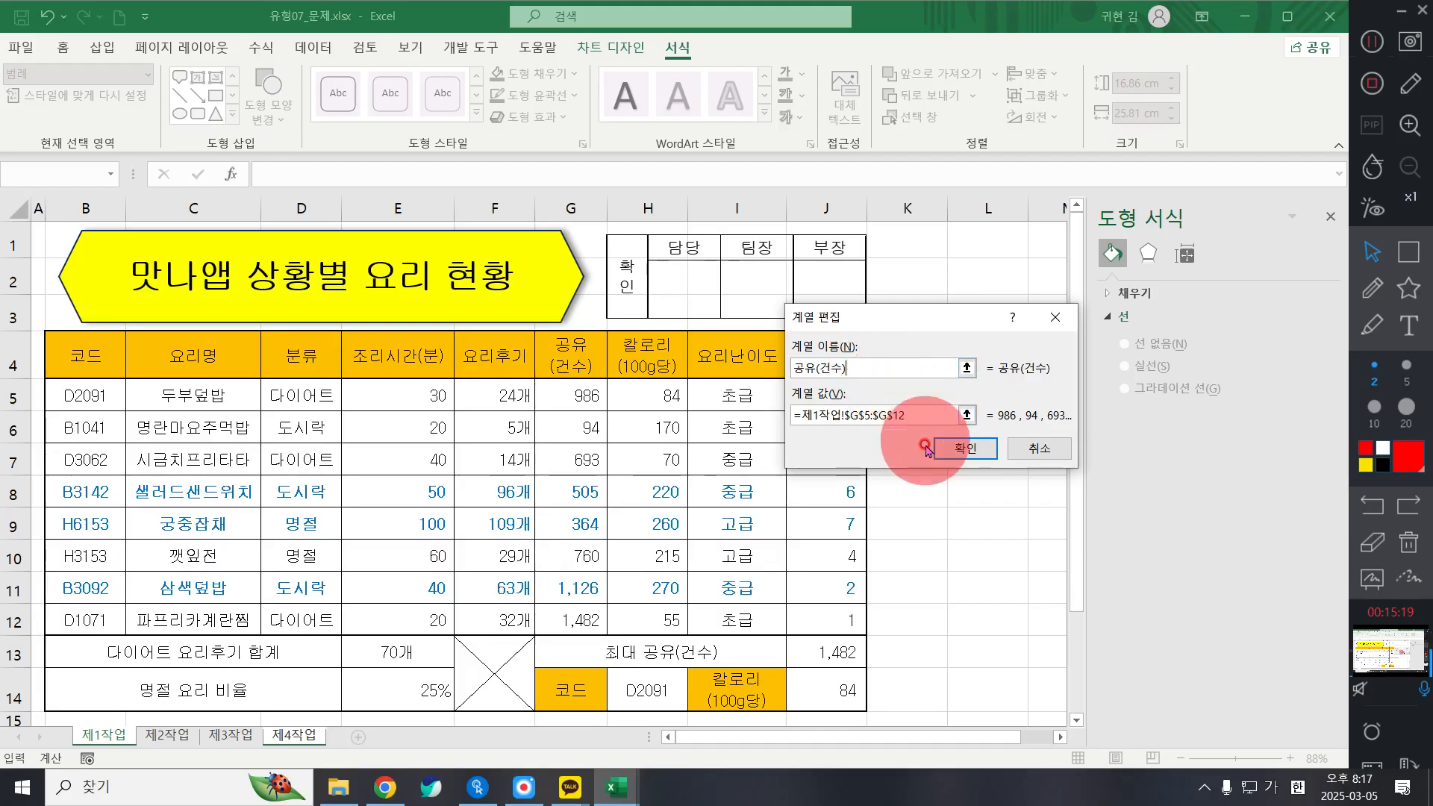
left_click(971, 448)
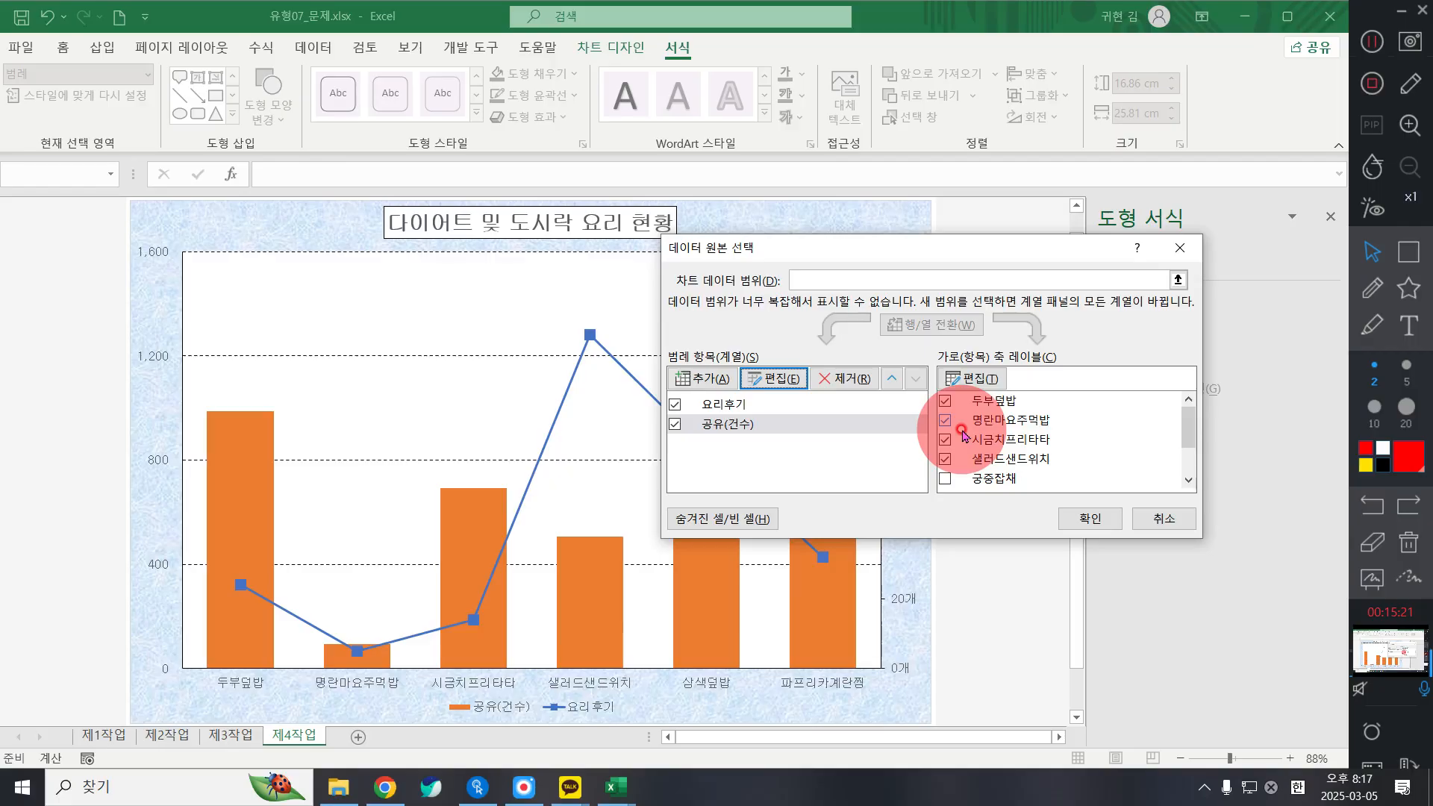
left_click(1092, 516)
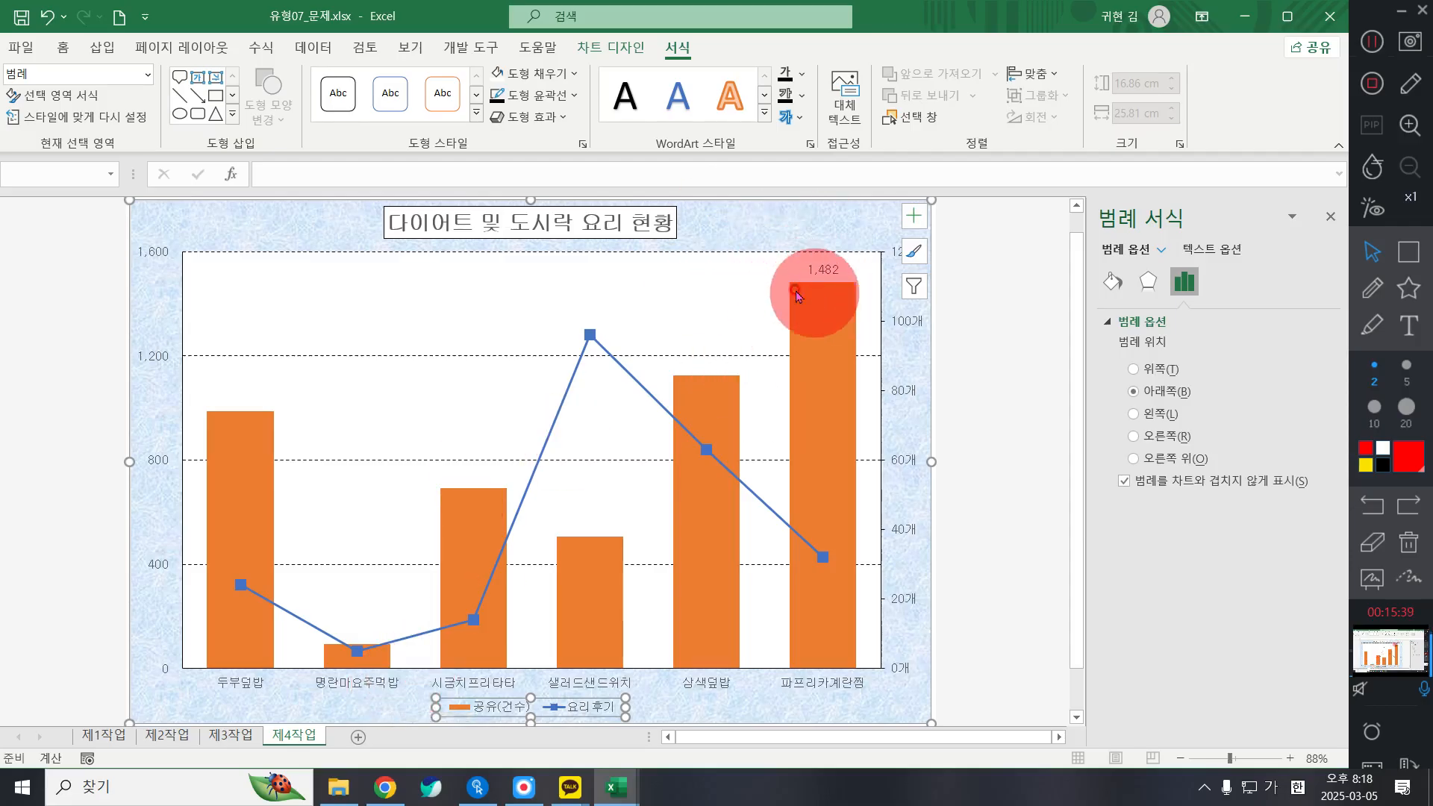
Start inserting a rounded rectangular speech-bubble callout shape on the chart
left_click(93, 51)
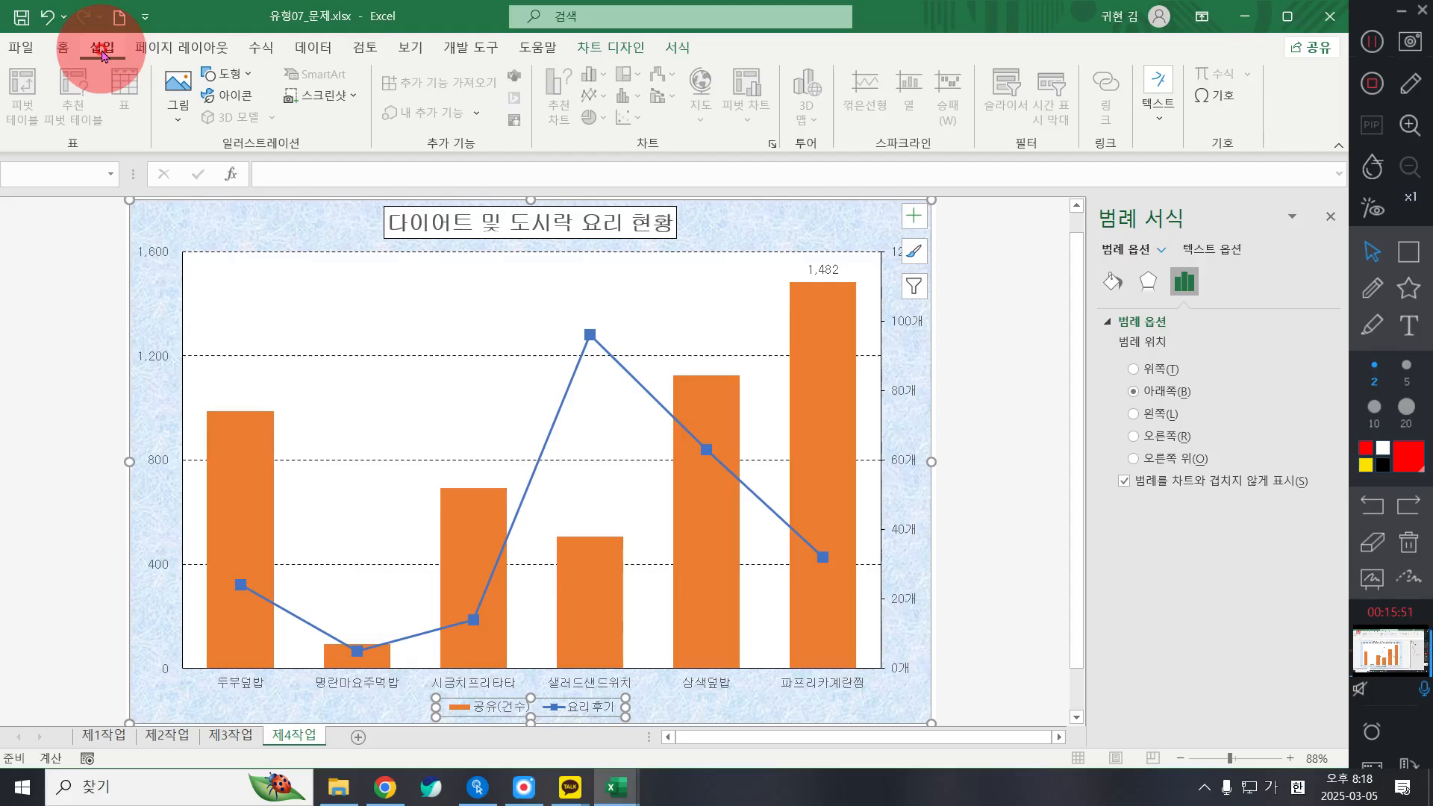
left_click(228, 77)
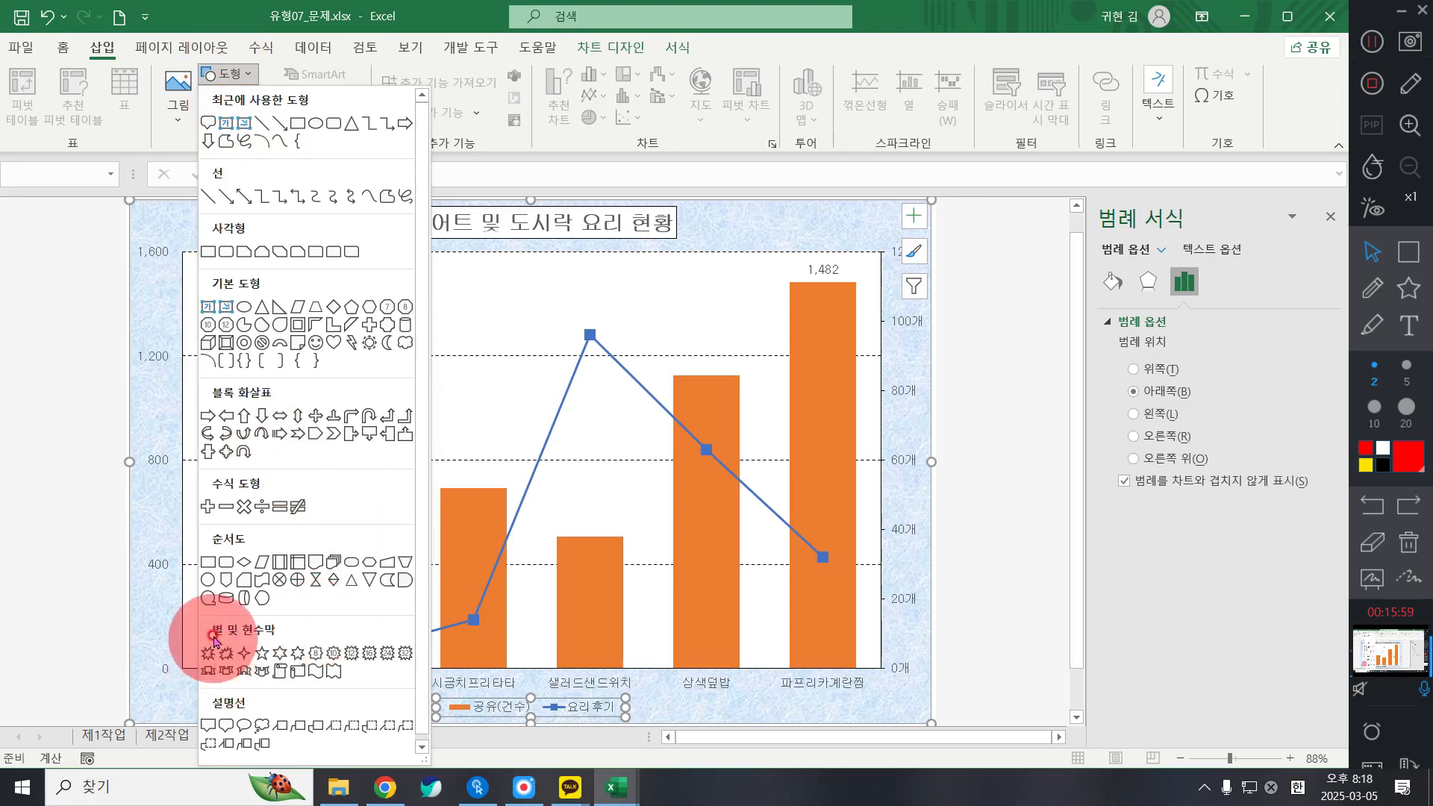
left_click(228, 725)
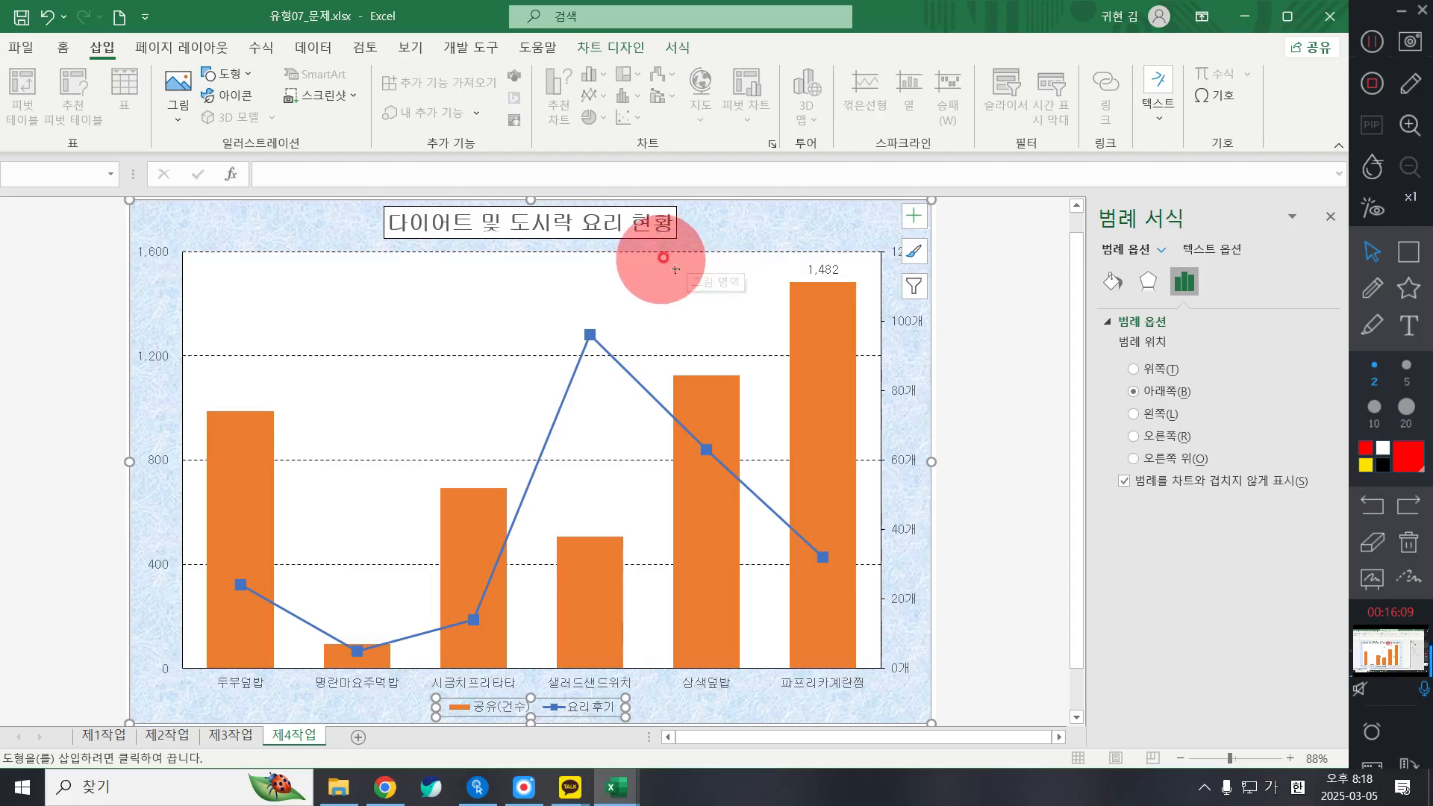